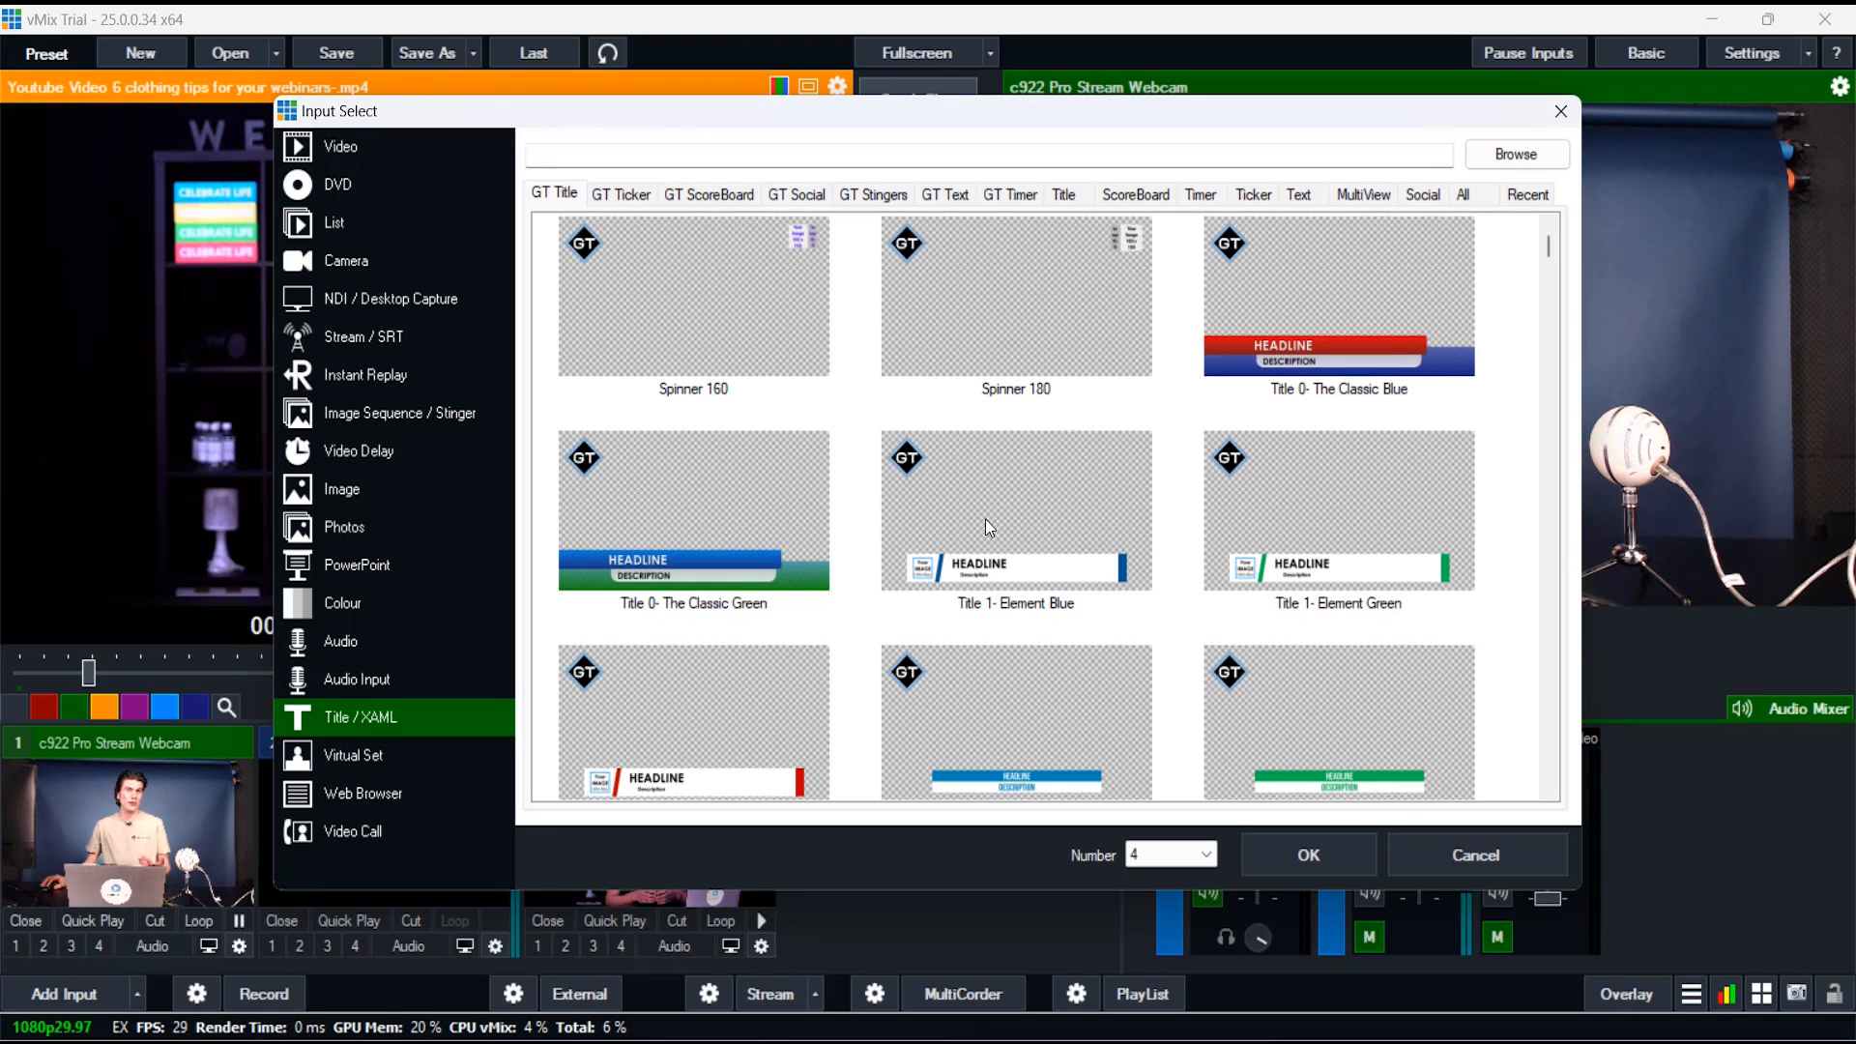
Add the "Title 7- Horizontal Blue" title as an input and replace its headline with the presenter's first name
{"action": "scroll", "coordinate": [1006, 513], "scroll_direction": "down", "scroll_amount": 10}
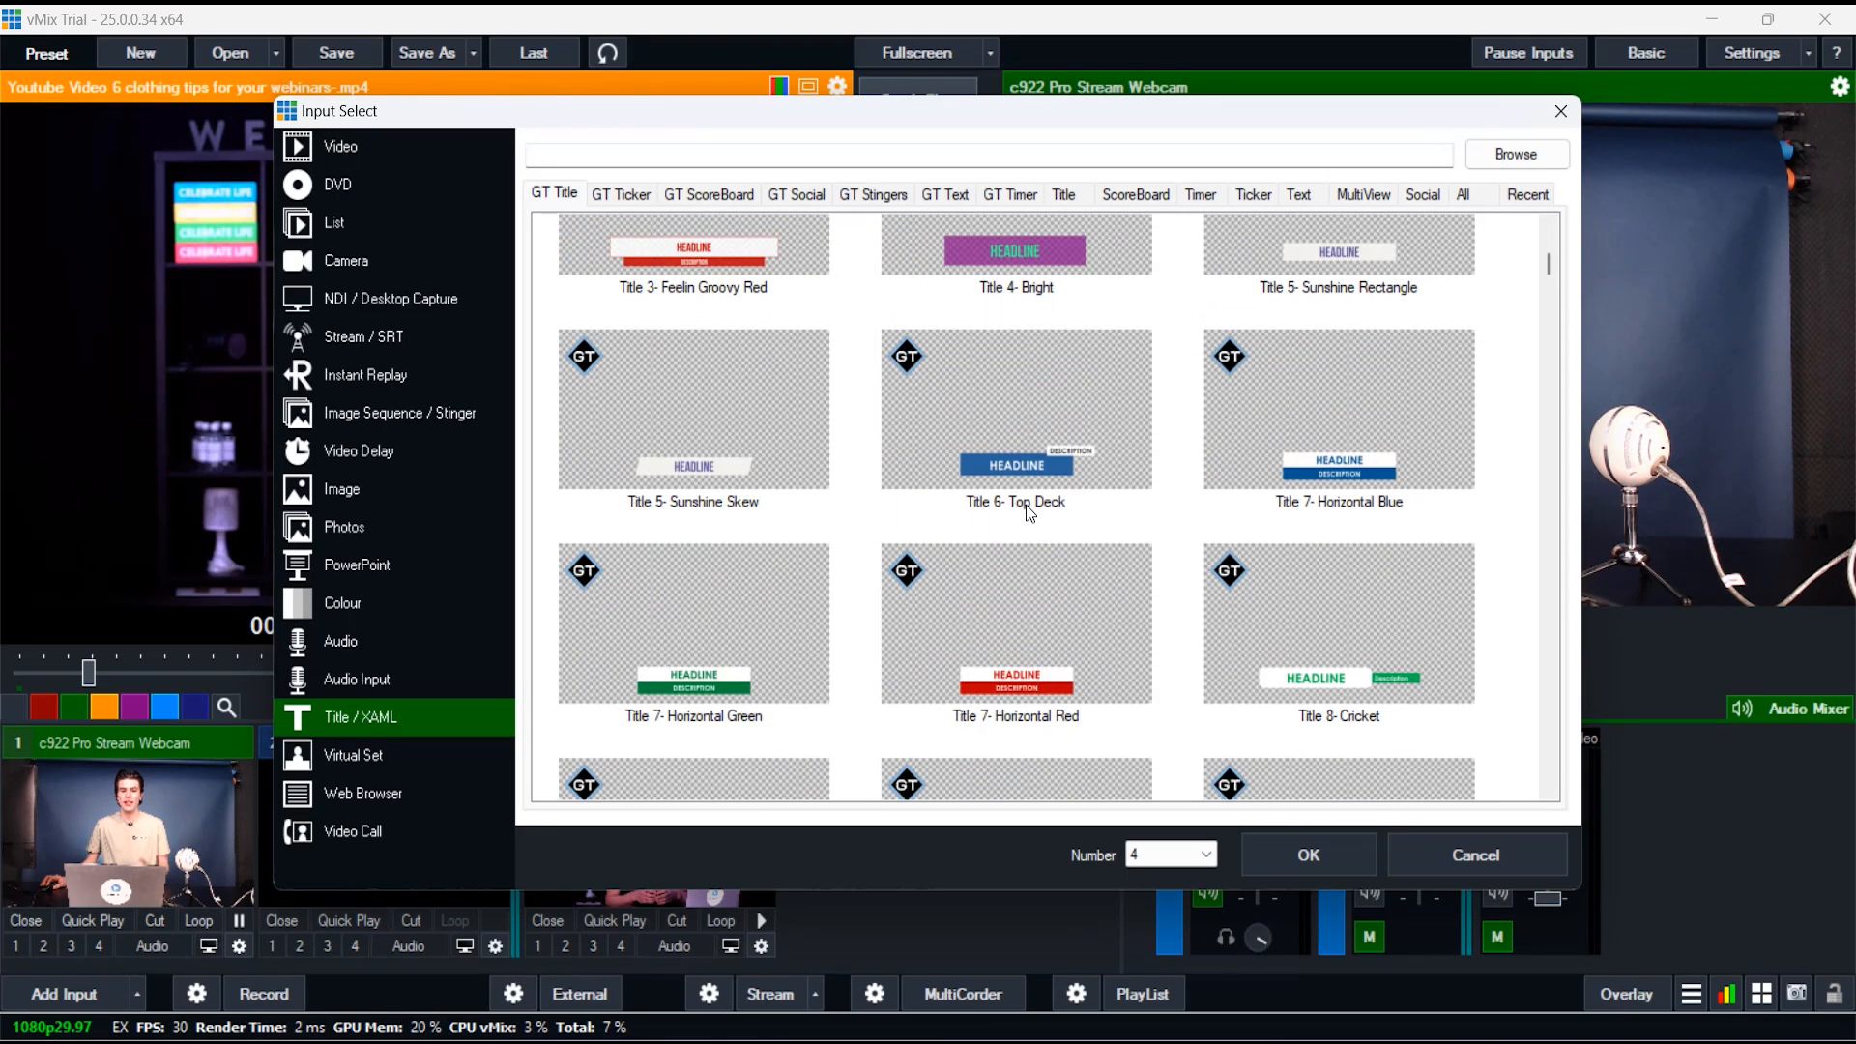
{"action": "double_click", "coordinate": [1301, 461]}
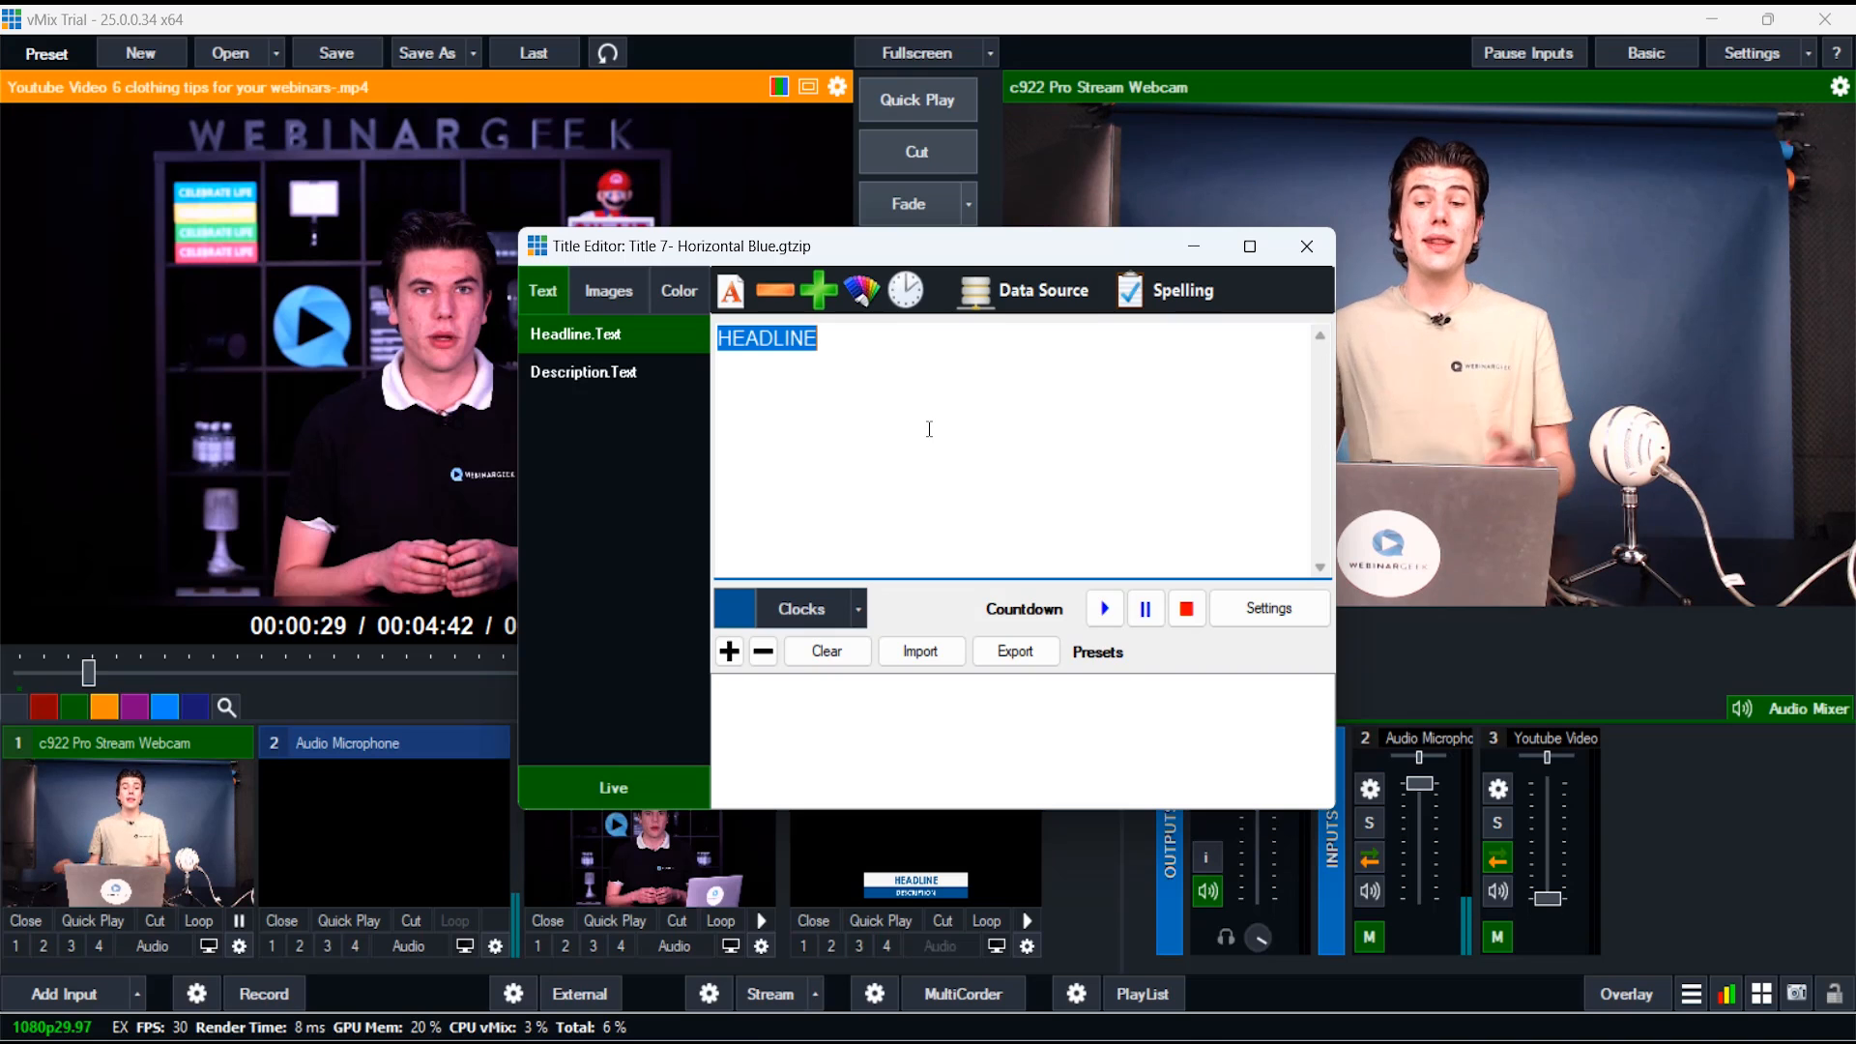
{"action": "left_click", "coordinate": [855, 361]}
{"action": "key", "text": "BackSpace"}
{"action": "key", "text": "BackSpace"}
{"action": "key", "text": "BackSpace"}
{"action": "key", "text": "BackSpace"}
{"action": "key", "text": "BackSpace"}
{"action": "key", "text": "BackSpace"}
{"action": "key", "text": "BackSpace"}
{"action": "key", "text": "BackSpace"}
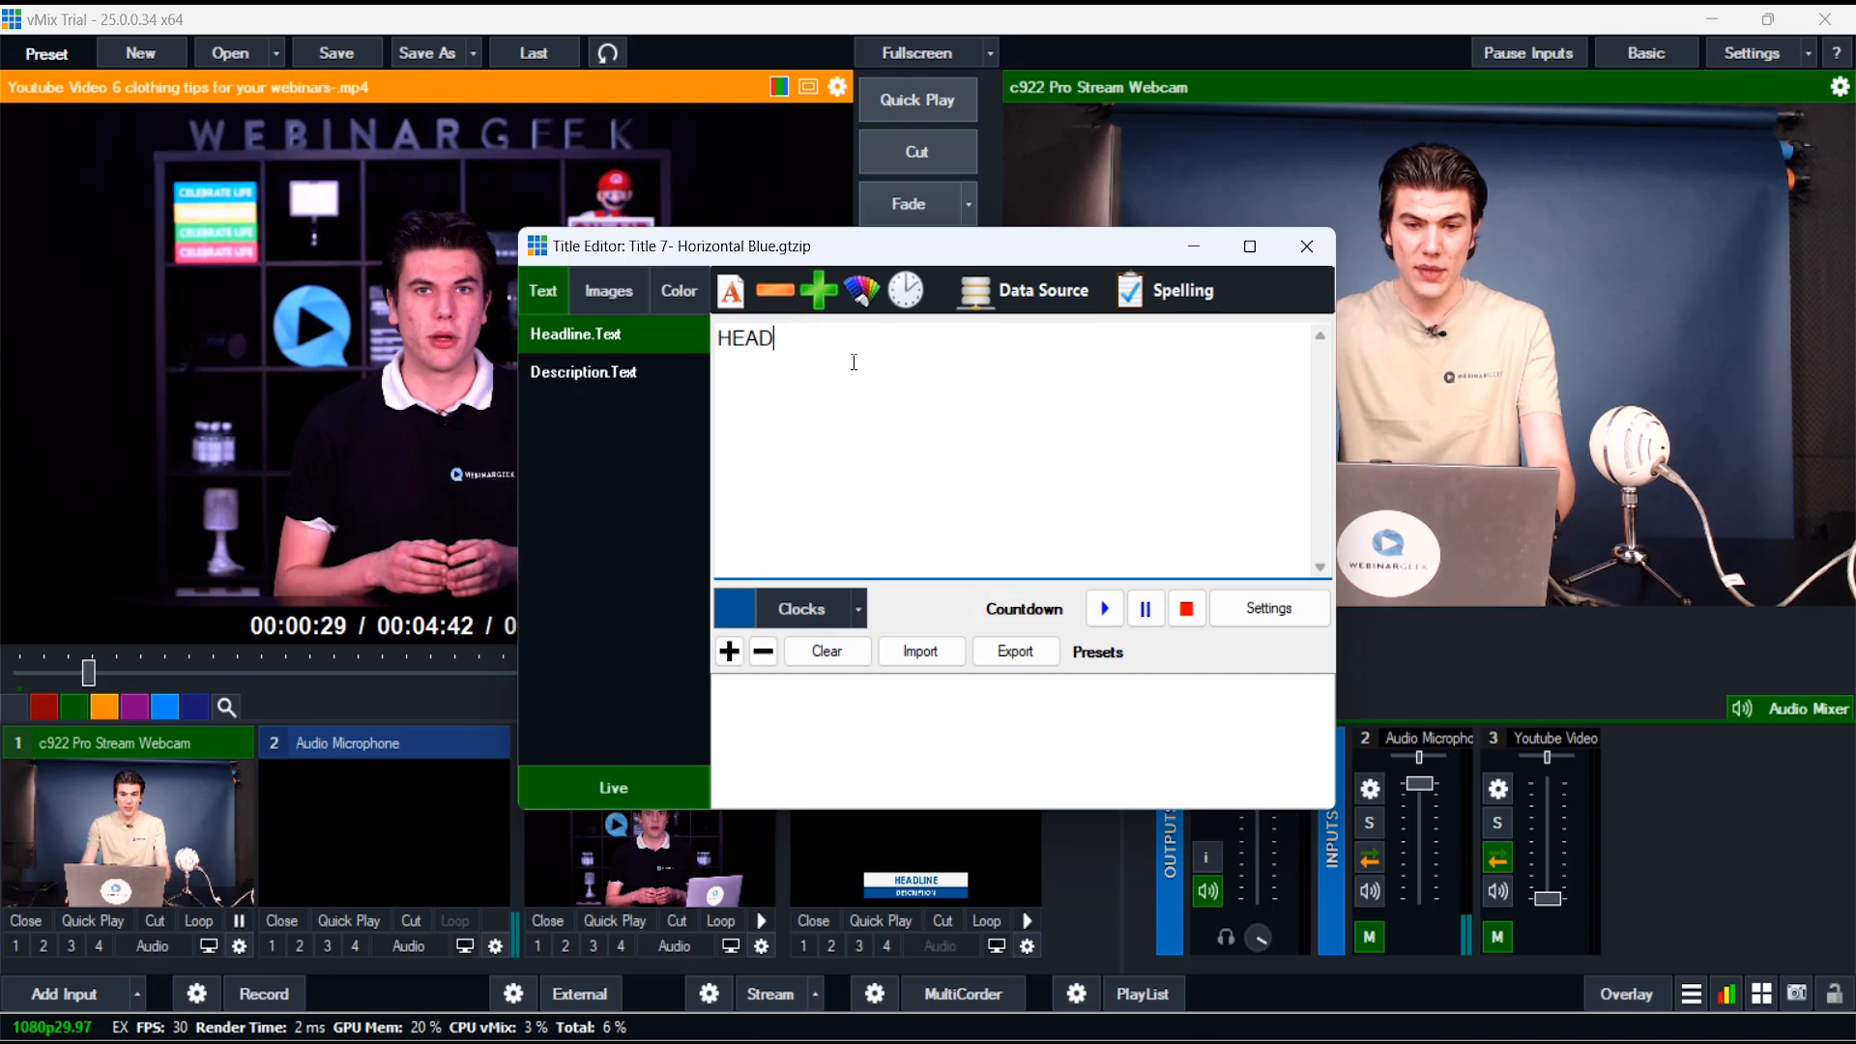
{"action": "type", "text": "Walter"}
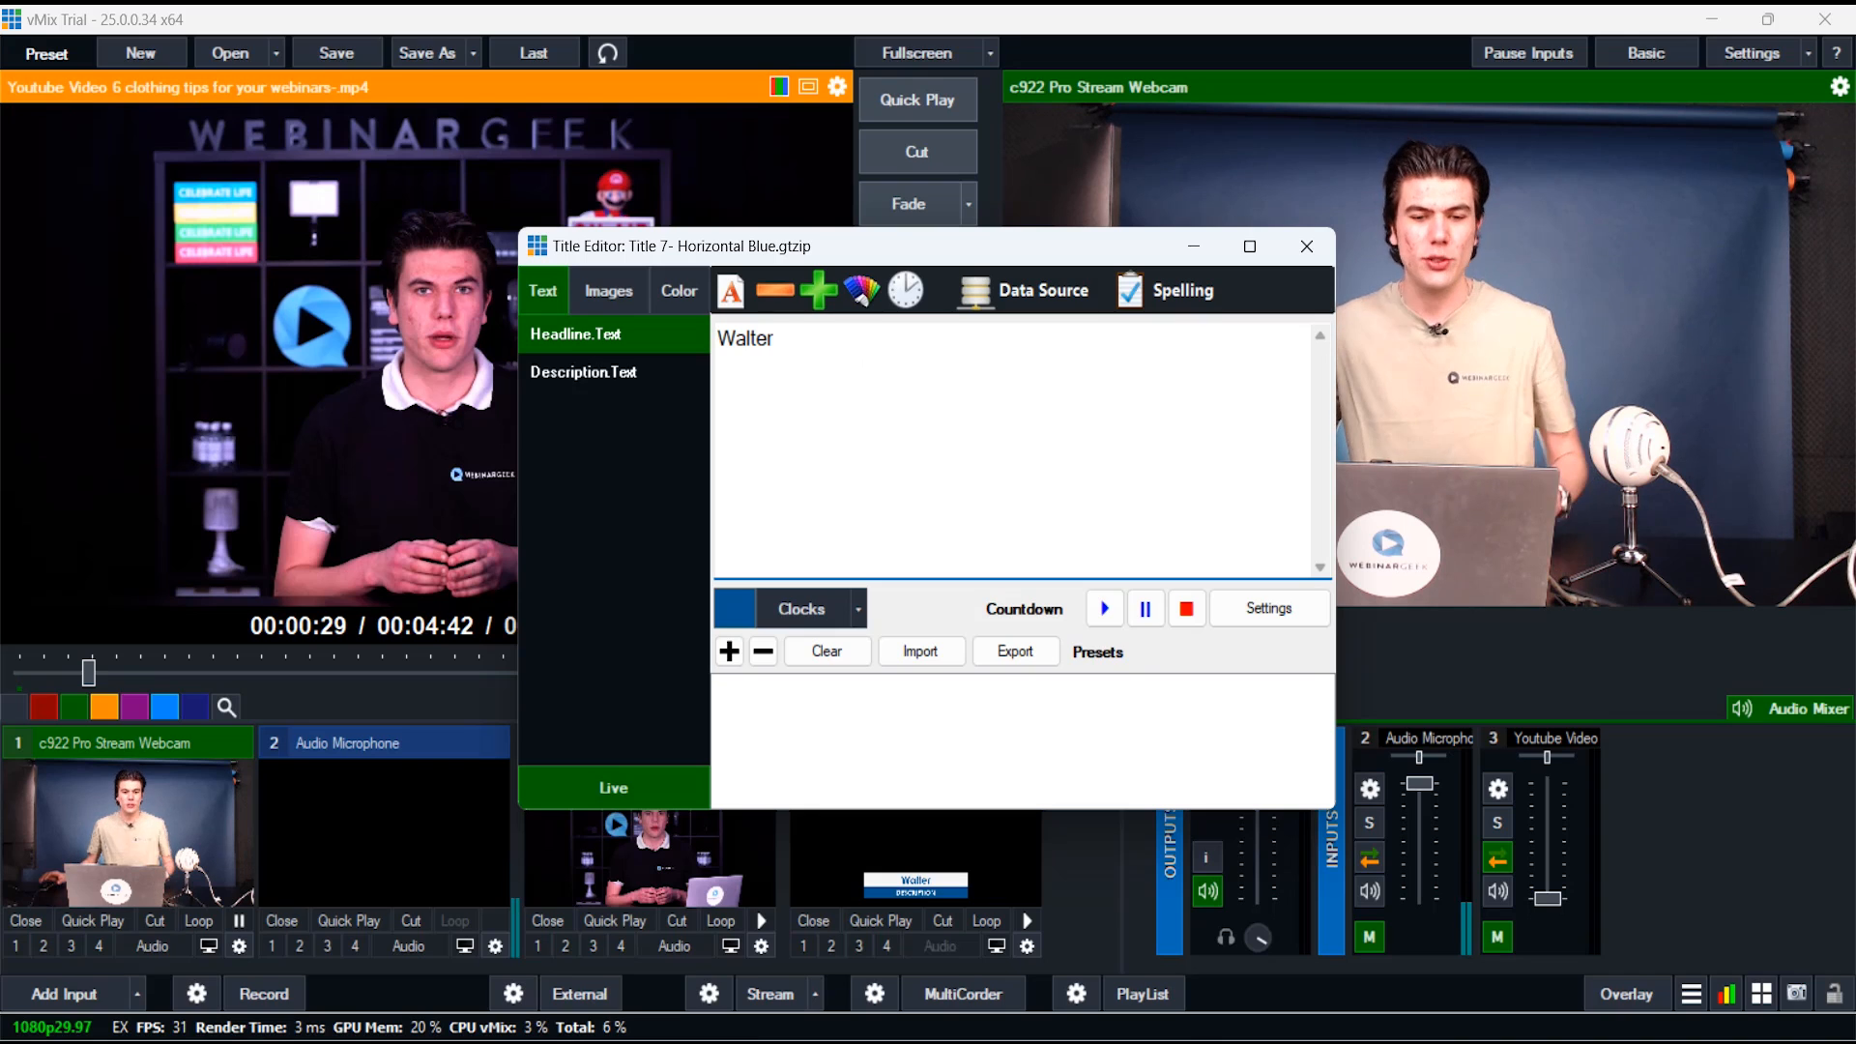
Replace the title's description text with "WebinarGeek"
{"action": "left_click", "coordinate": [586, 386]}
{"action": "left_click", "coordinate": [881, 349]}
{"action": "key", "text": "BackSpace"}
{"action": "key", "text": "BackSpace"}
{"action": "key", "text": "BackSpace"}
{"action": "key", "text": "BackSpace"}
{"action": "key", "text": "BackSpace"}
{"action": "key", "text": "BackSpace"}
{"action": "key", "text": "BackSpace"}
{"action": "key", "text": "BackSpace"}
{"action": "key", "text": "BackSpace"}
{"action": "key", "text": "BackSpace"}
{"action": "key", "text": "BackSpace"}
{"action": "type", "text": "WebinarGeek"}
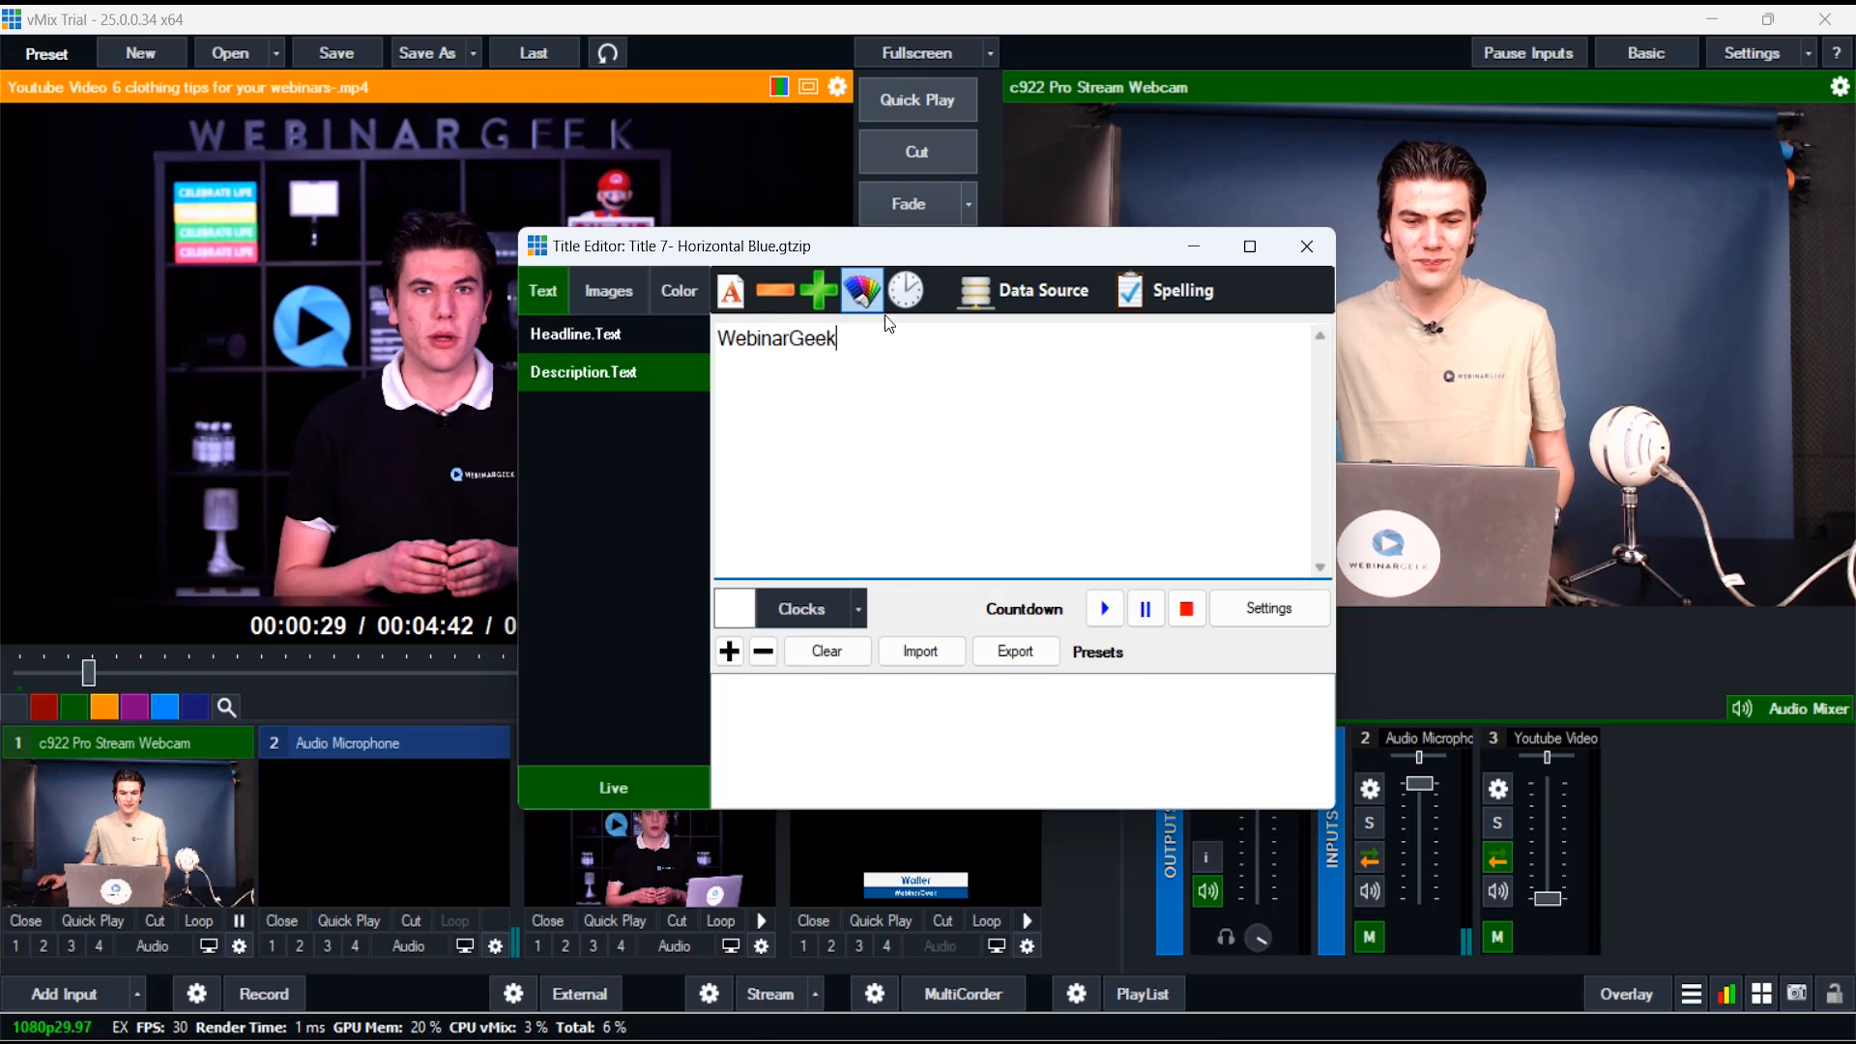
Review the font and colour options of the description text, keeping the existing settings
{"action": "left_click", "coordinate": [735, 290]}
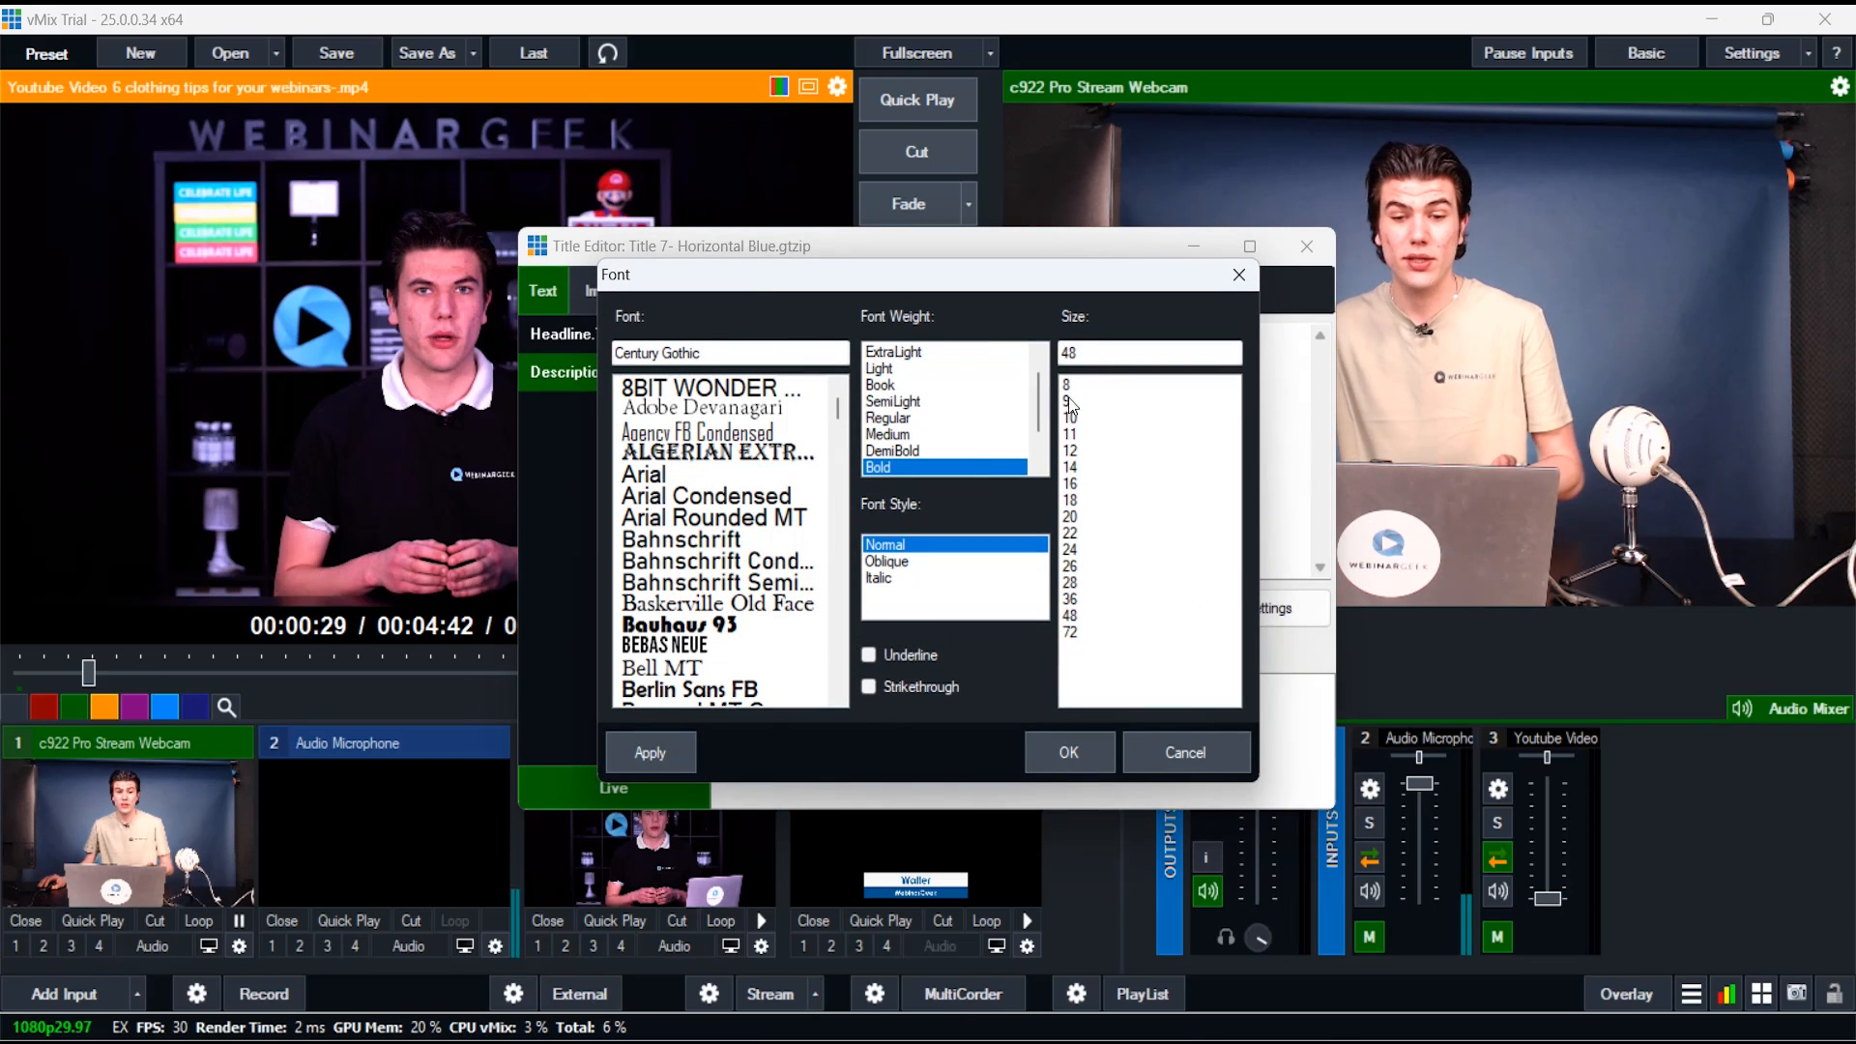
{"action": "left_click", "coordinate": [1071, 756]}
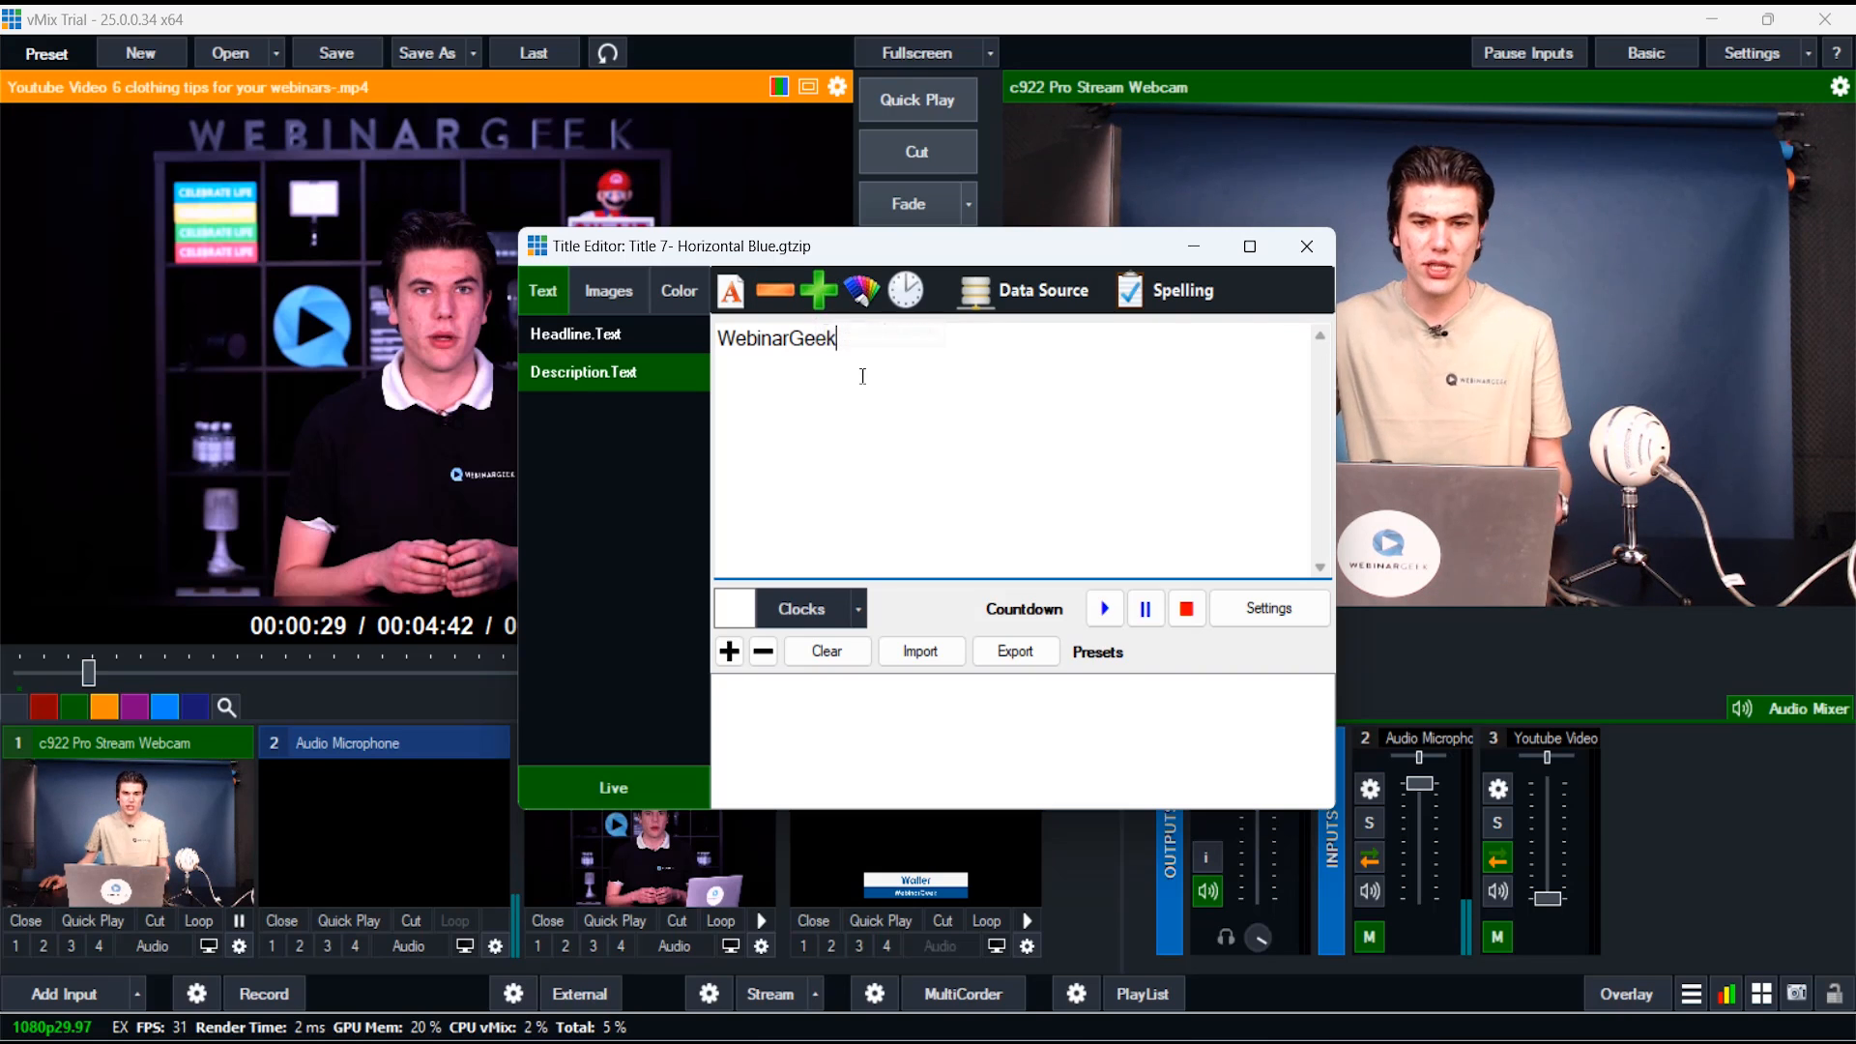
{"action": "left_click", "coordinate": [863, 288]}
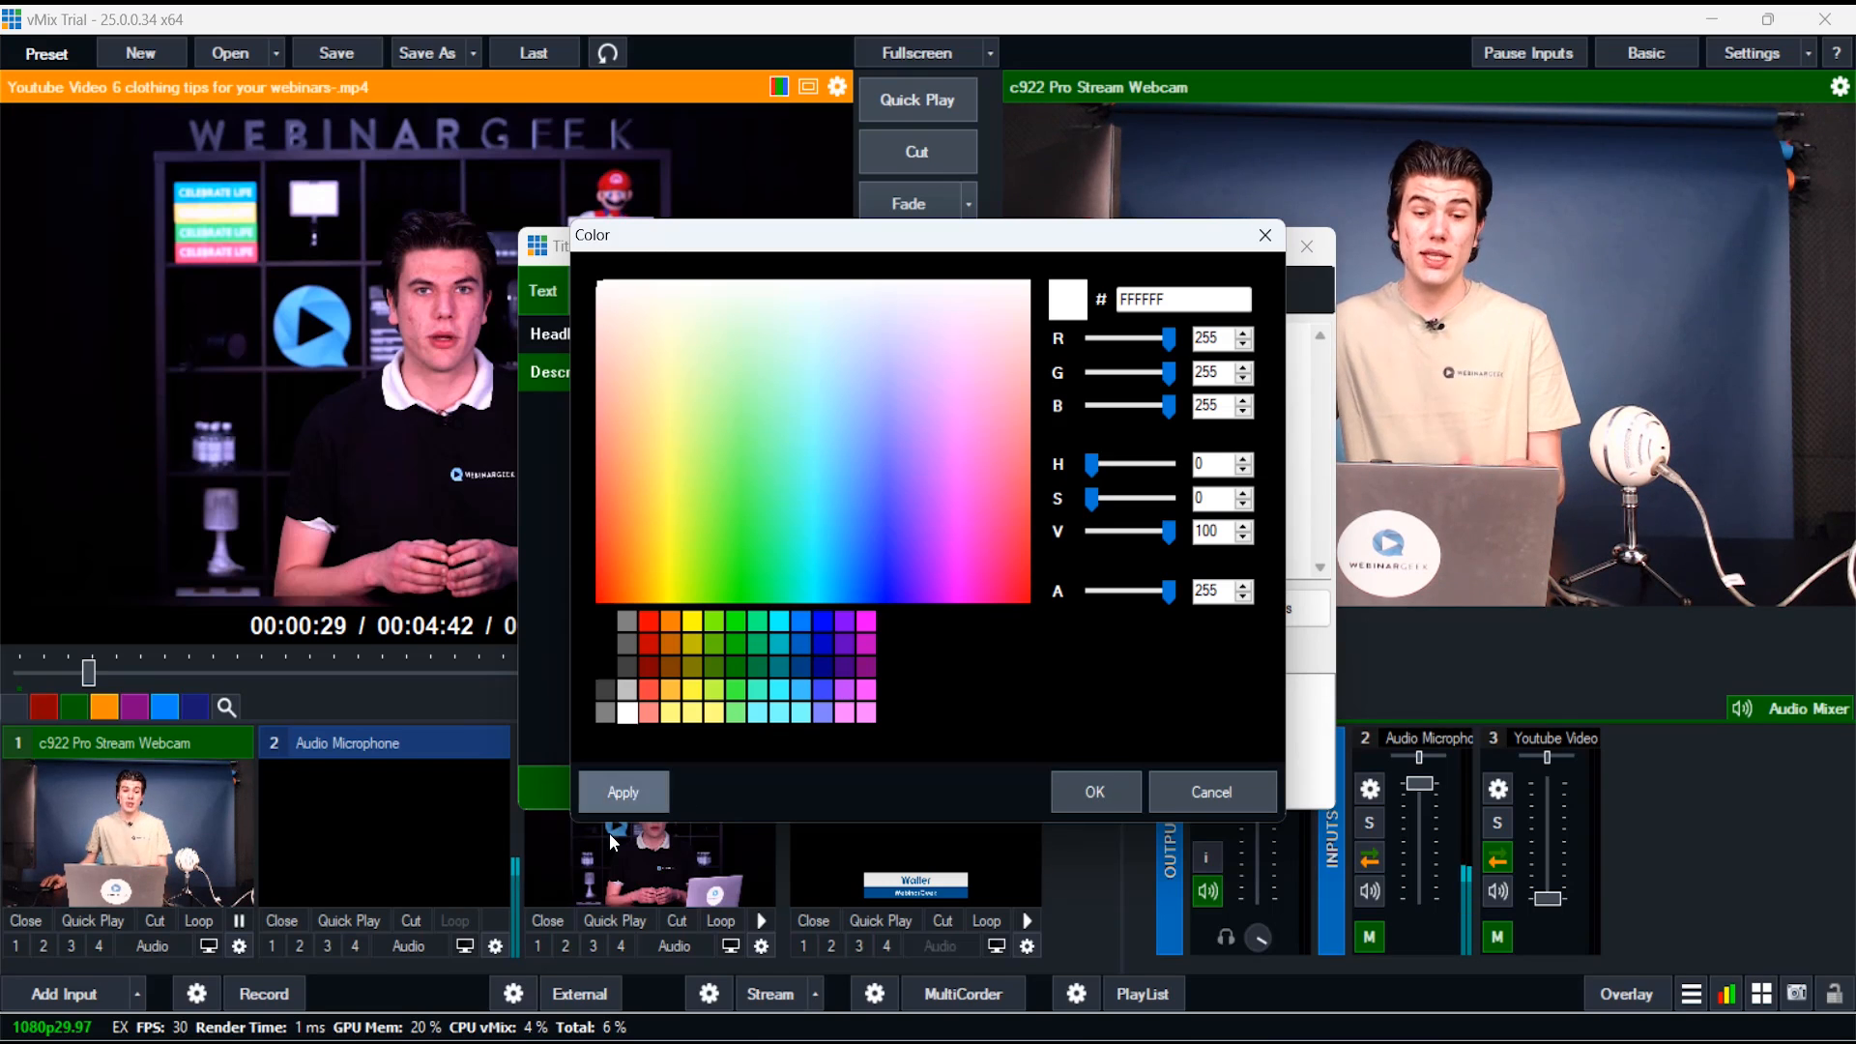
{"action": "left_click", "coordinate": [1096, 793]}
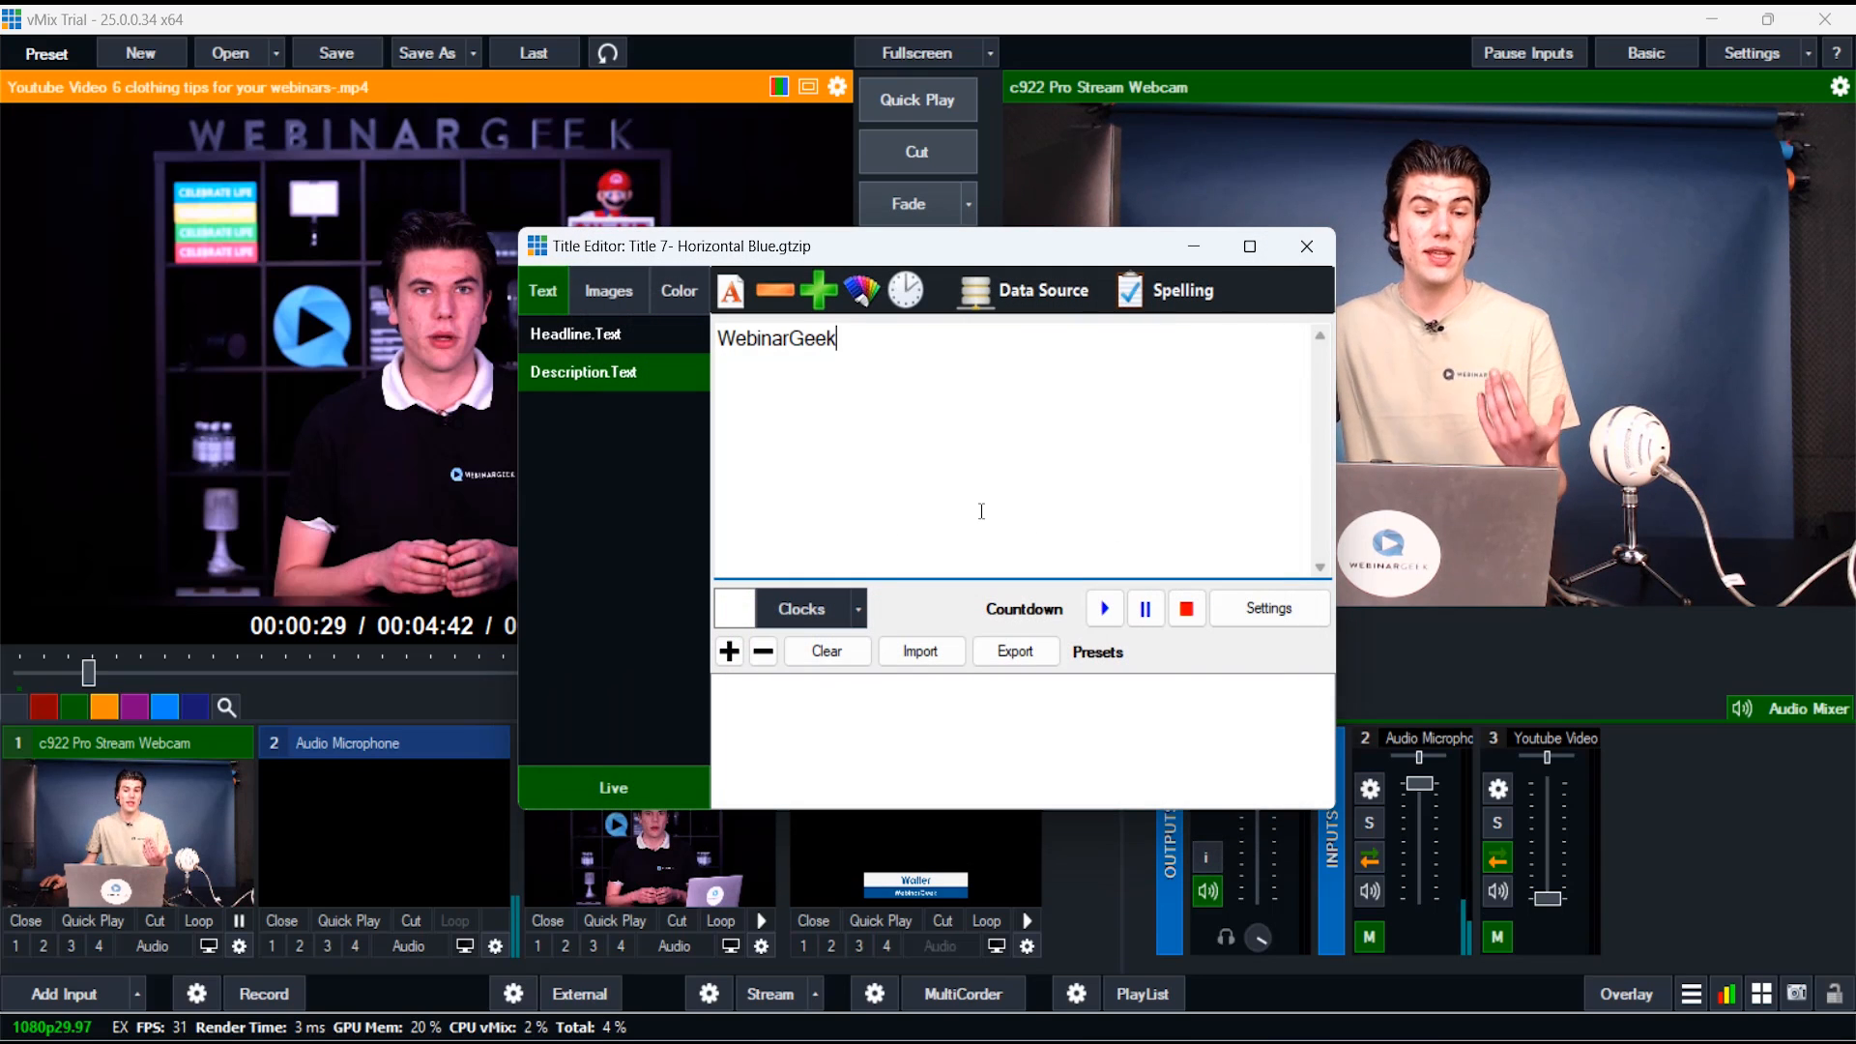
Store the current headline and description twice as presets of the title
{"action": "left_click", "coordinate": [636, 337]}
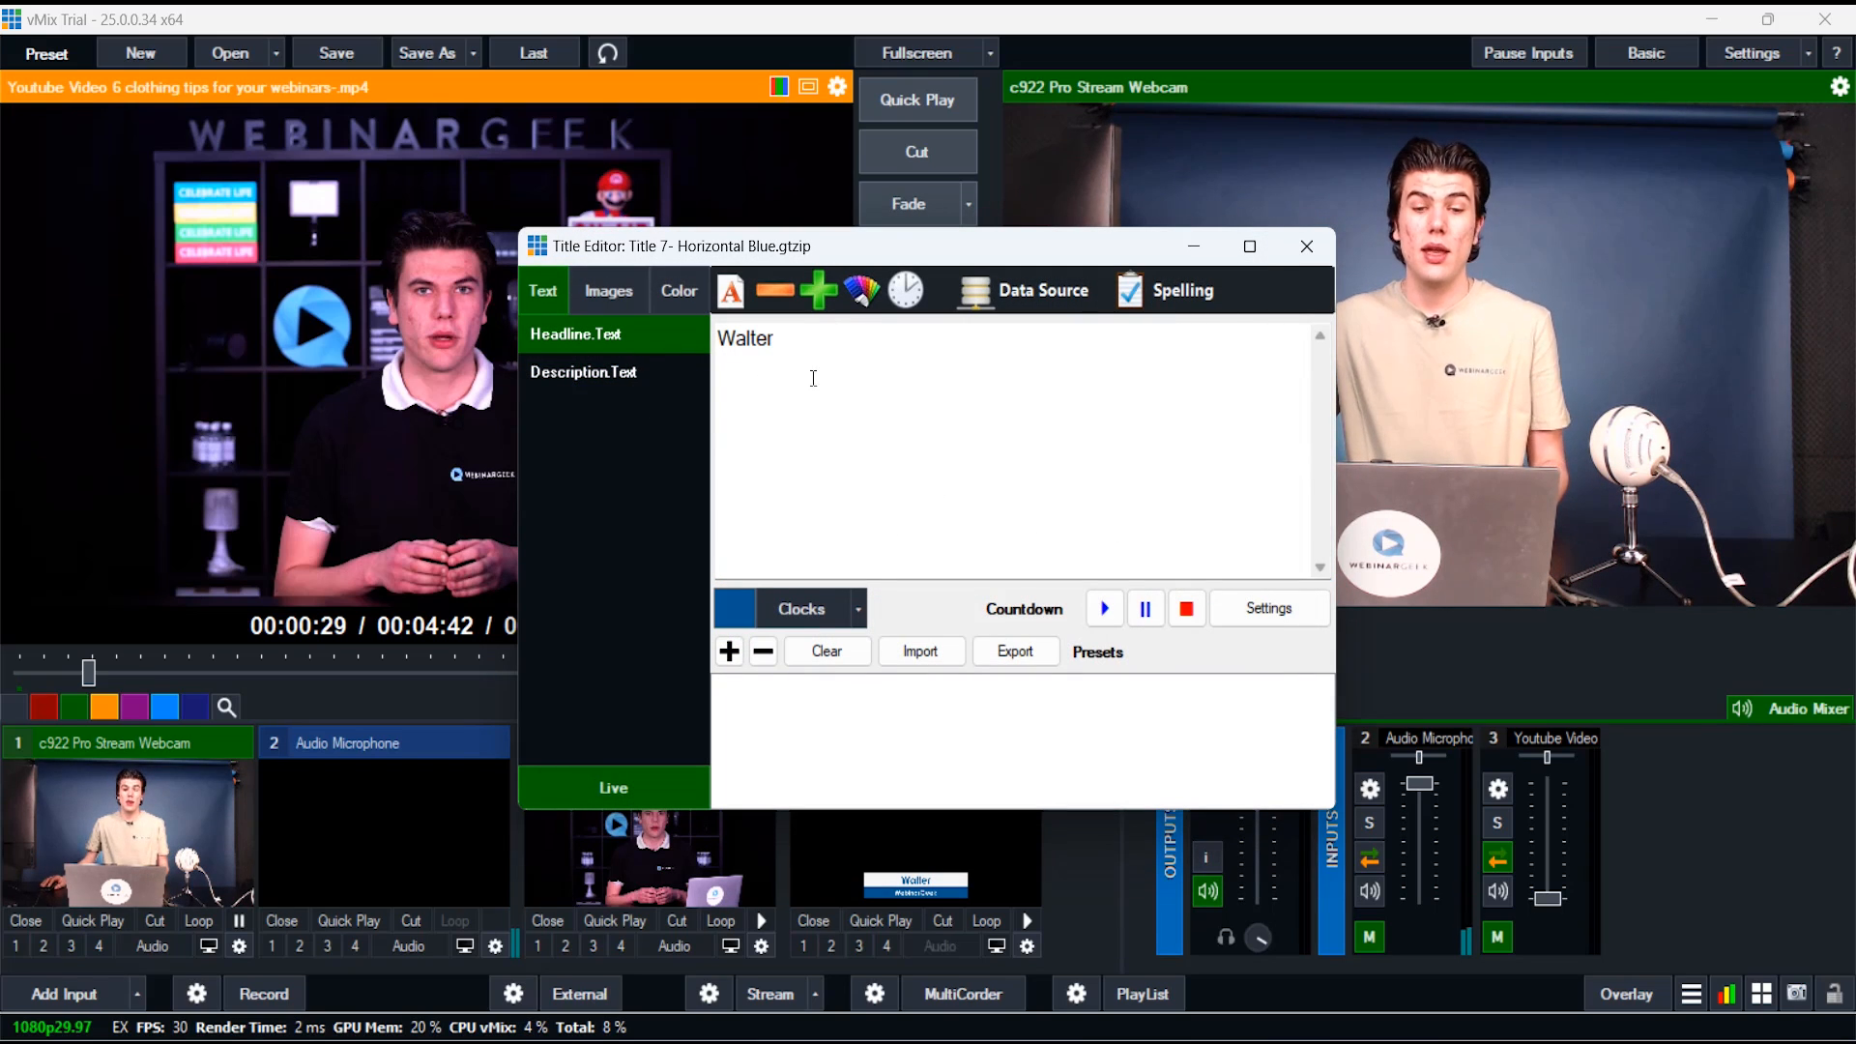
{"action": "left_click", "coordinate": [730, 653]}
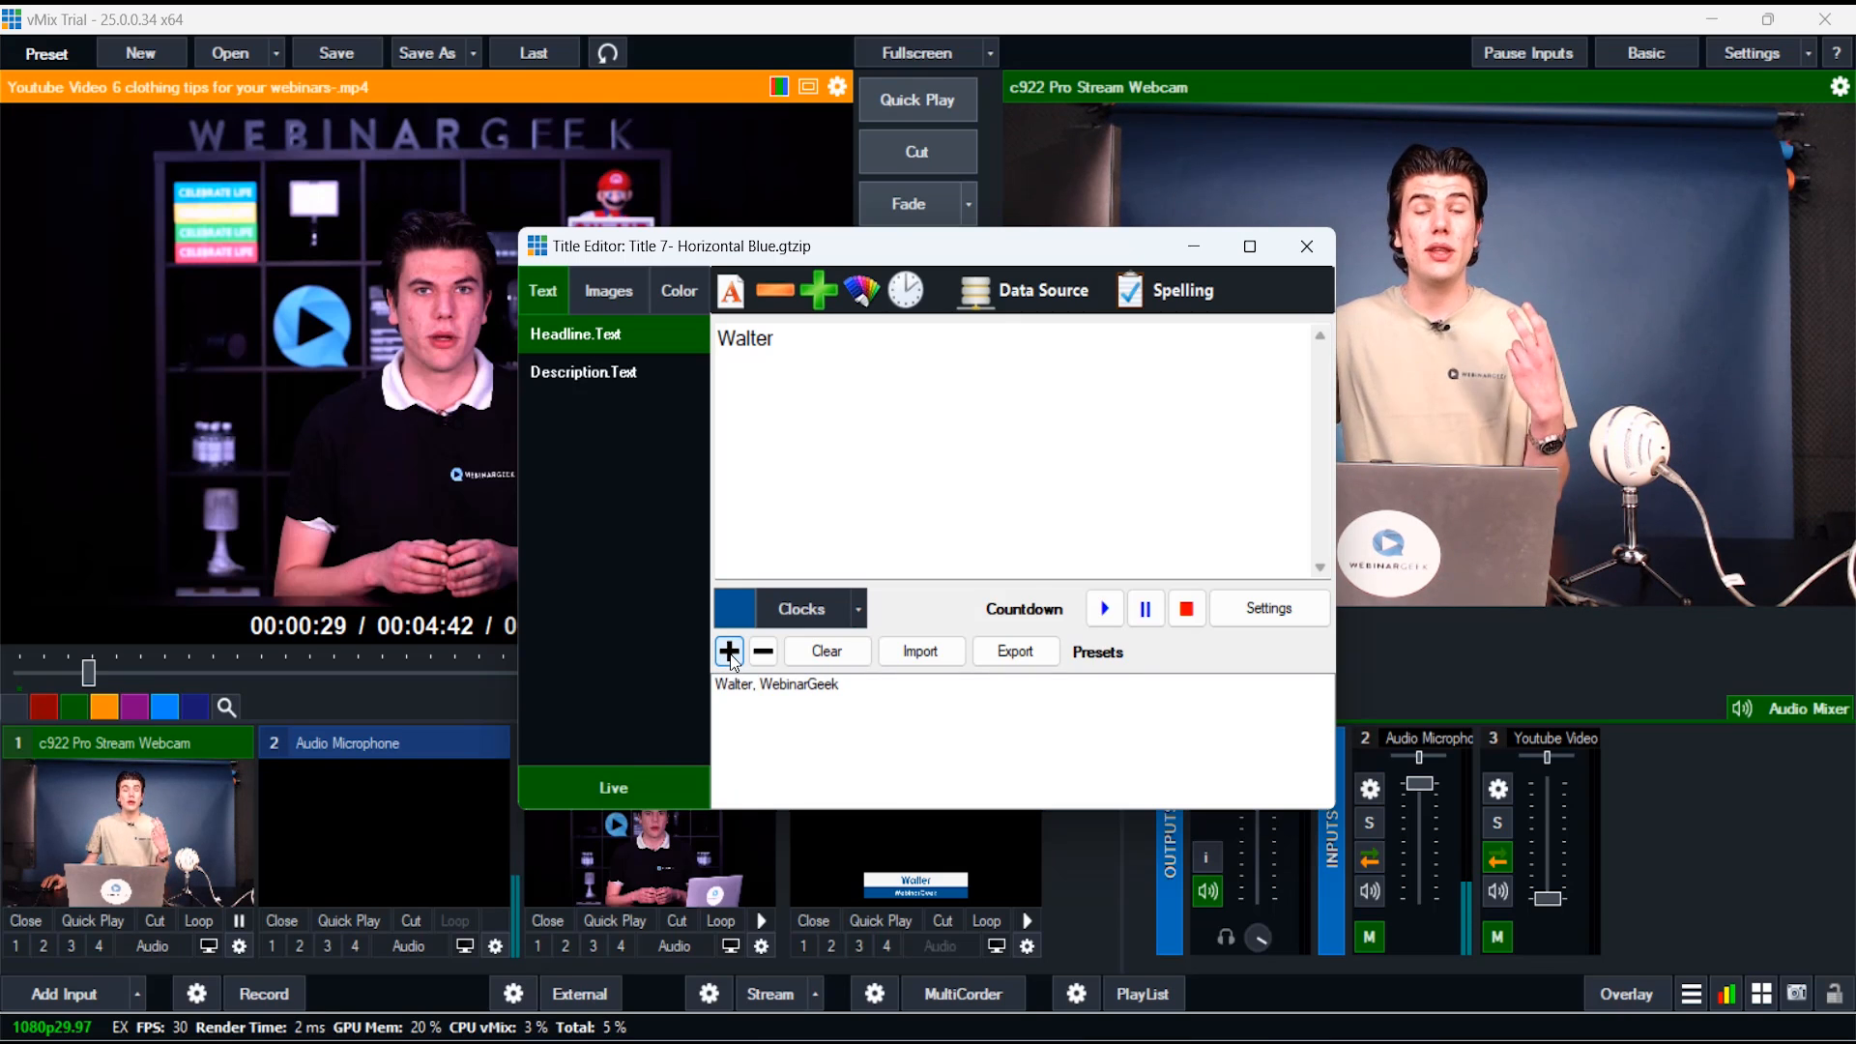
{"action": "left_click", "coordinate": [730, 653]}
{"action": "left_click", "coordinate": [769, 686]}
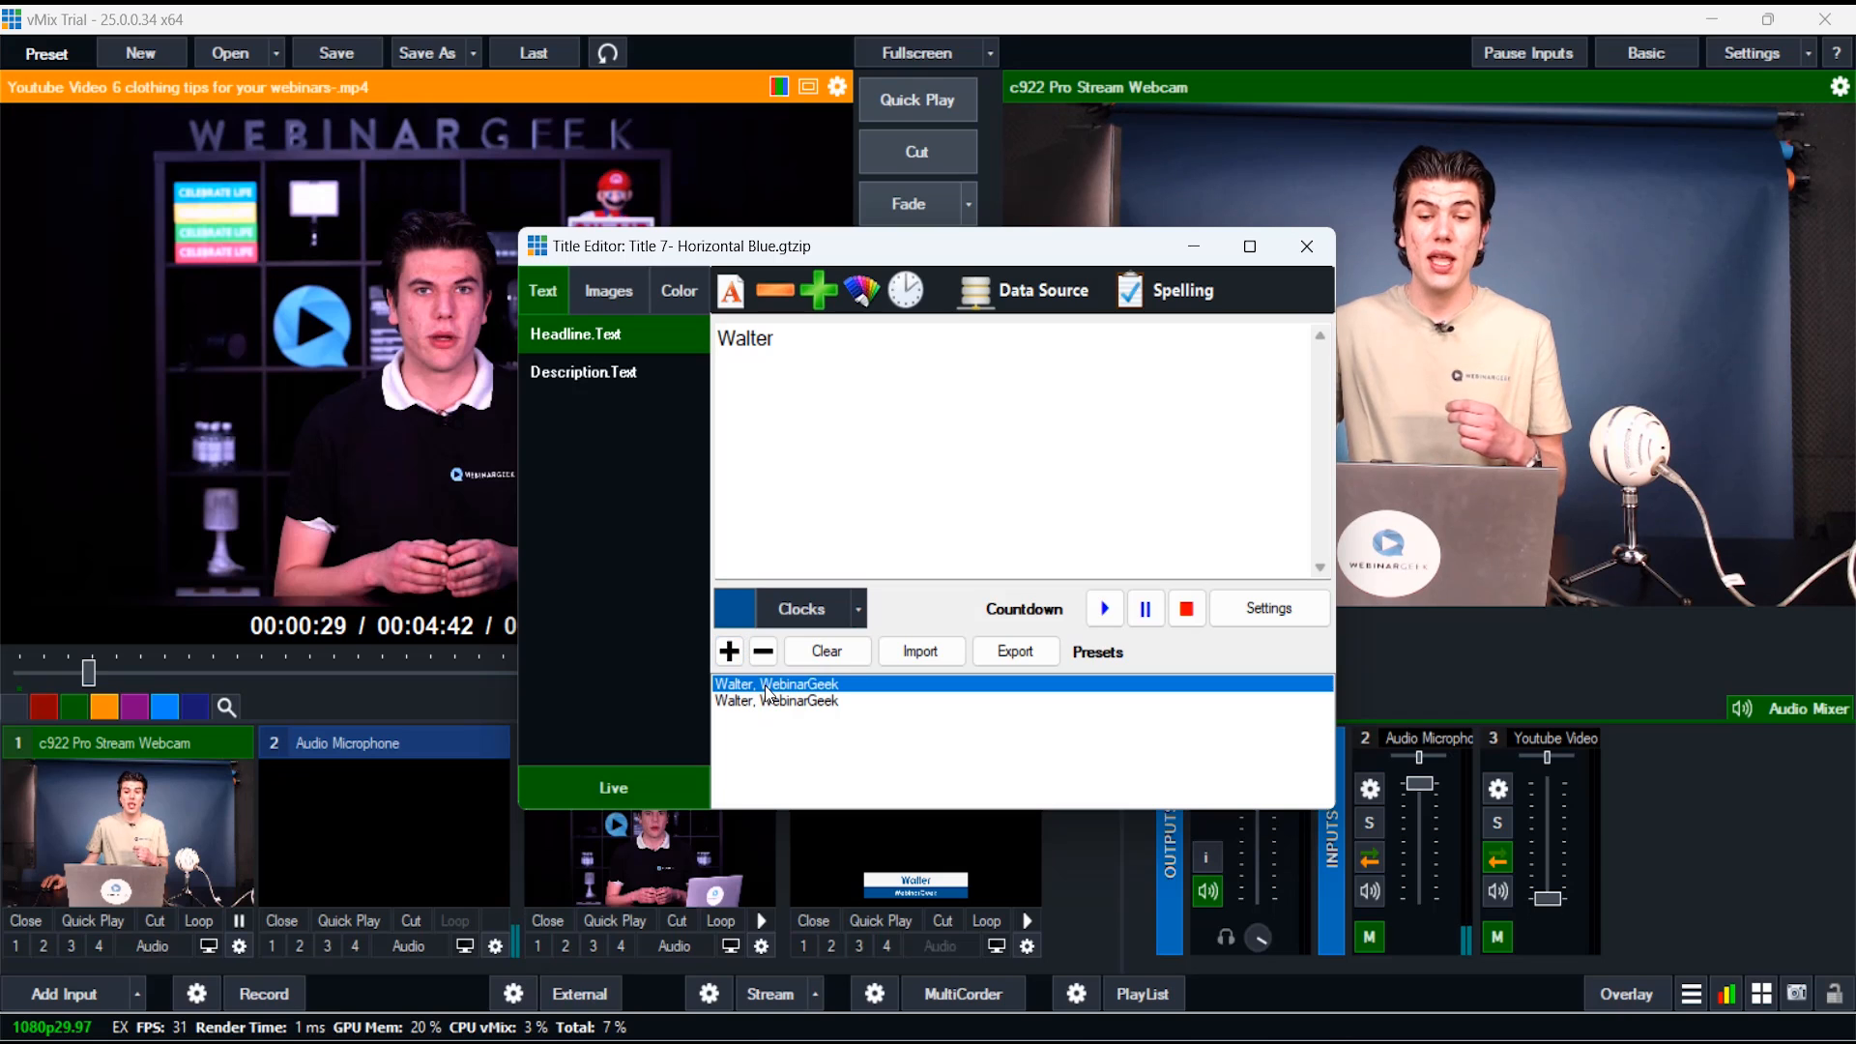
Change the second preset's headline to another speaker's first name and close the title editor
{"action": "left_click", "coordinate": [770, 702]}
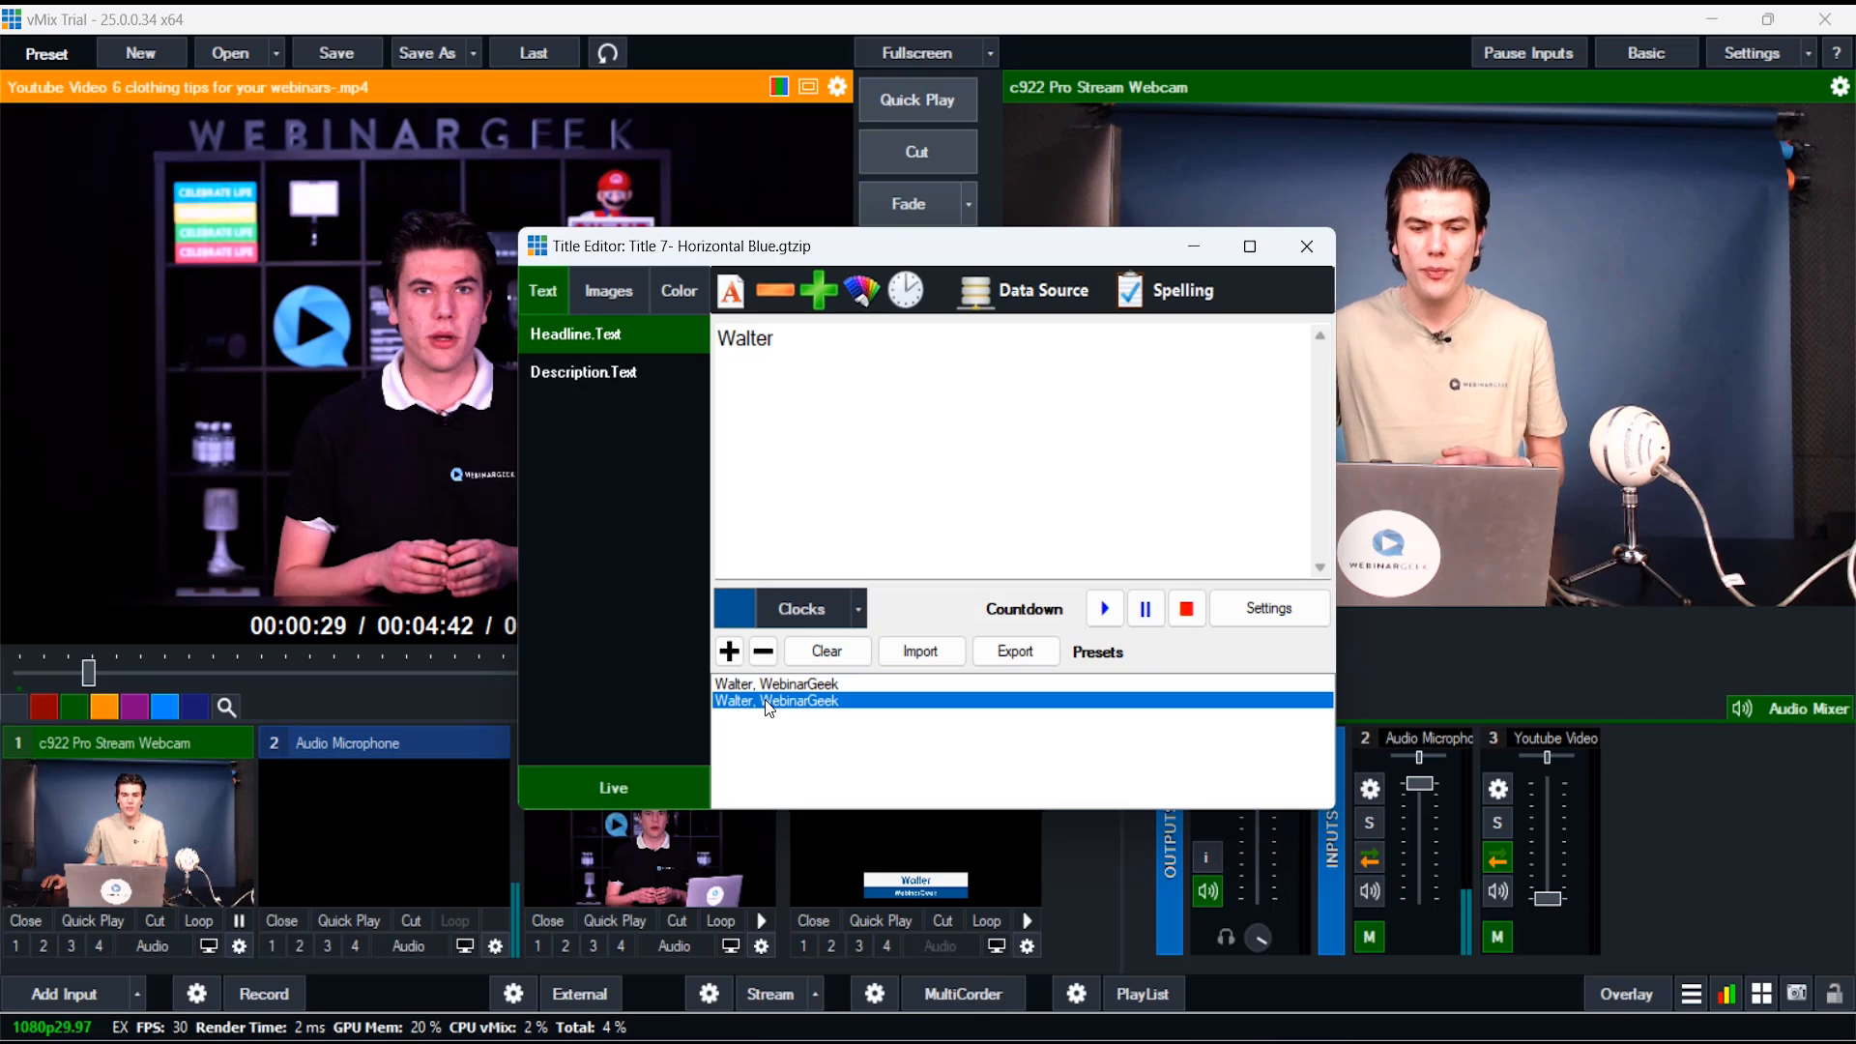
{"action": "left_click", "coordinate": [785, 341]}
{"action": "key", "text": "BackSpace"}
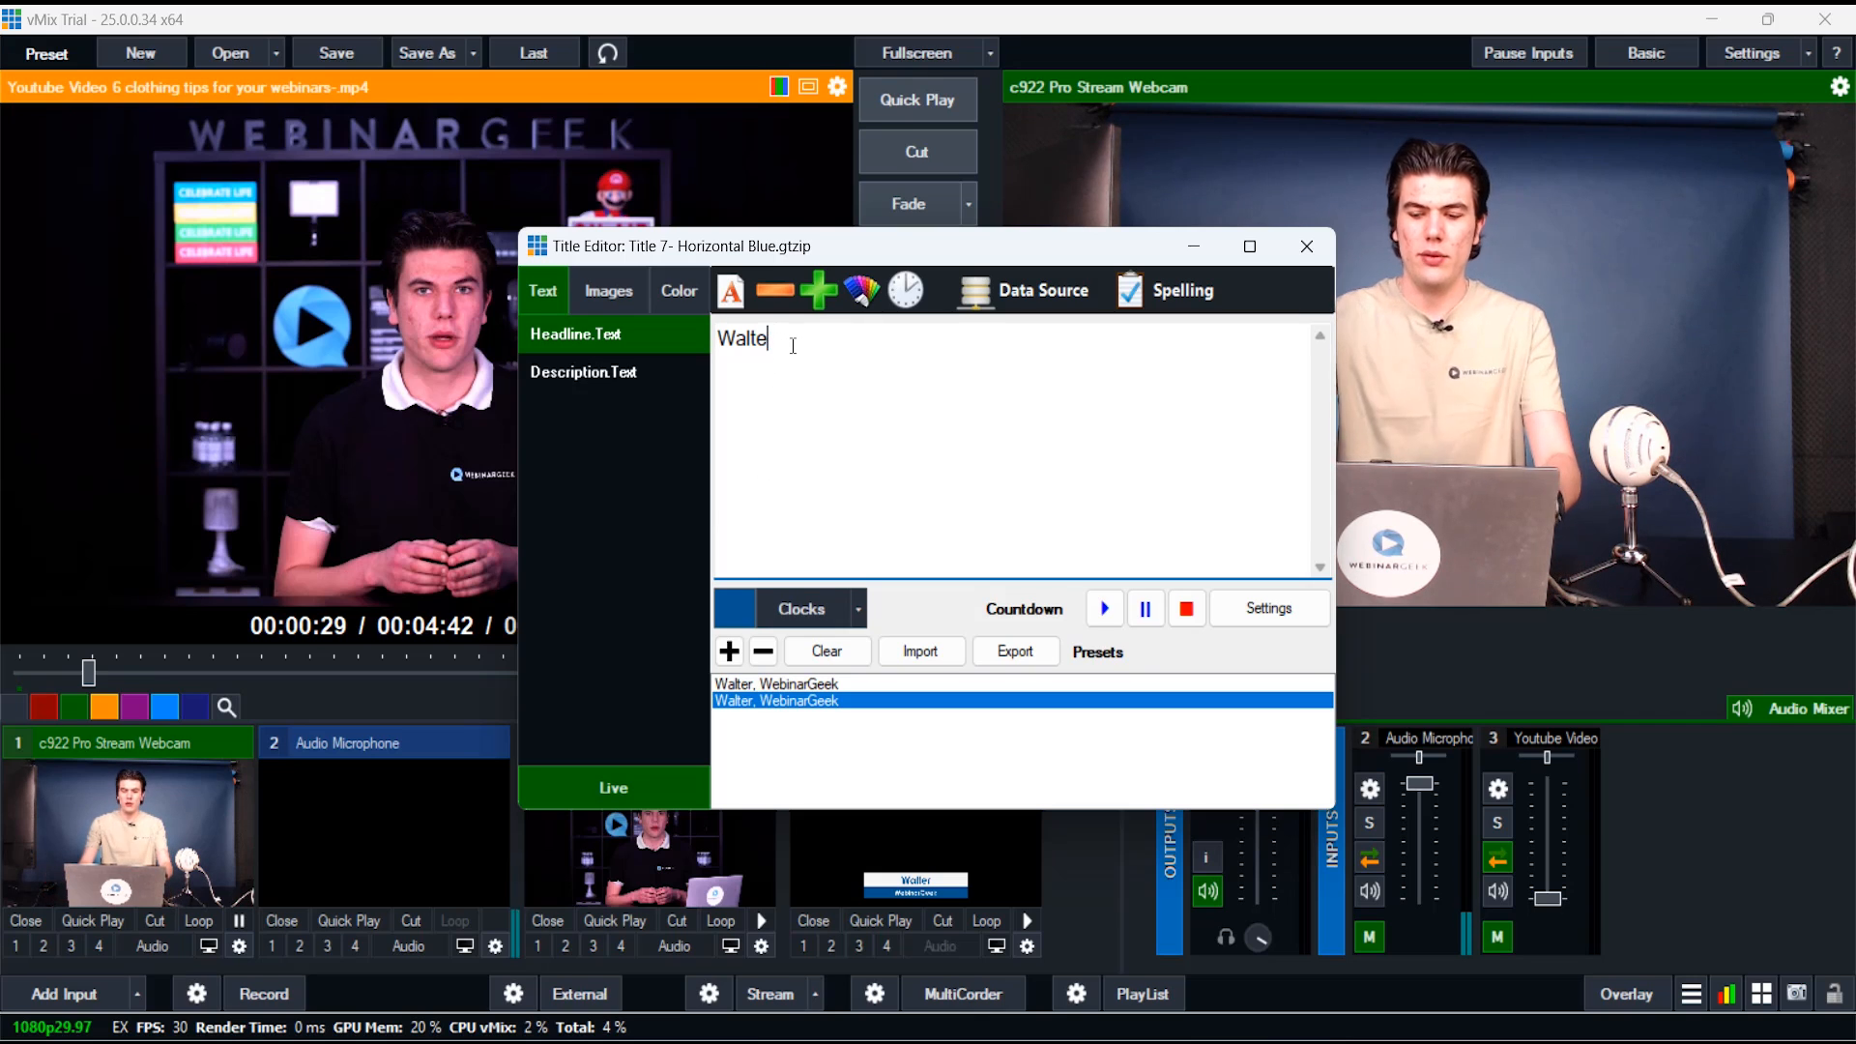
{"action": "key", "text": "BackSpace"}
{"action": "key", "text": "BackSpace"}
{"action": "key", "text": "BackSpace"}
{"action": "key", "text": "BackSpace"}
{"action": "key", "text": "BackSpace"}
{"action": "type", "text": "Robert"}
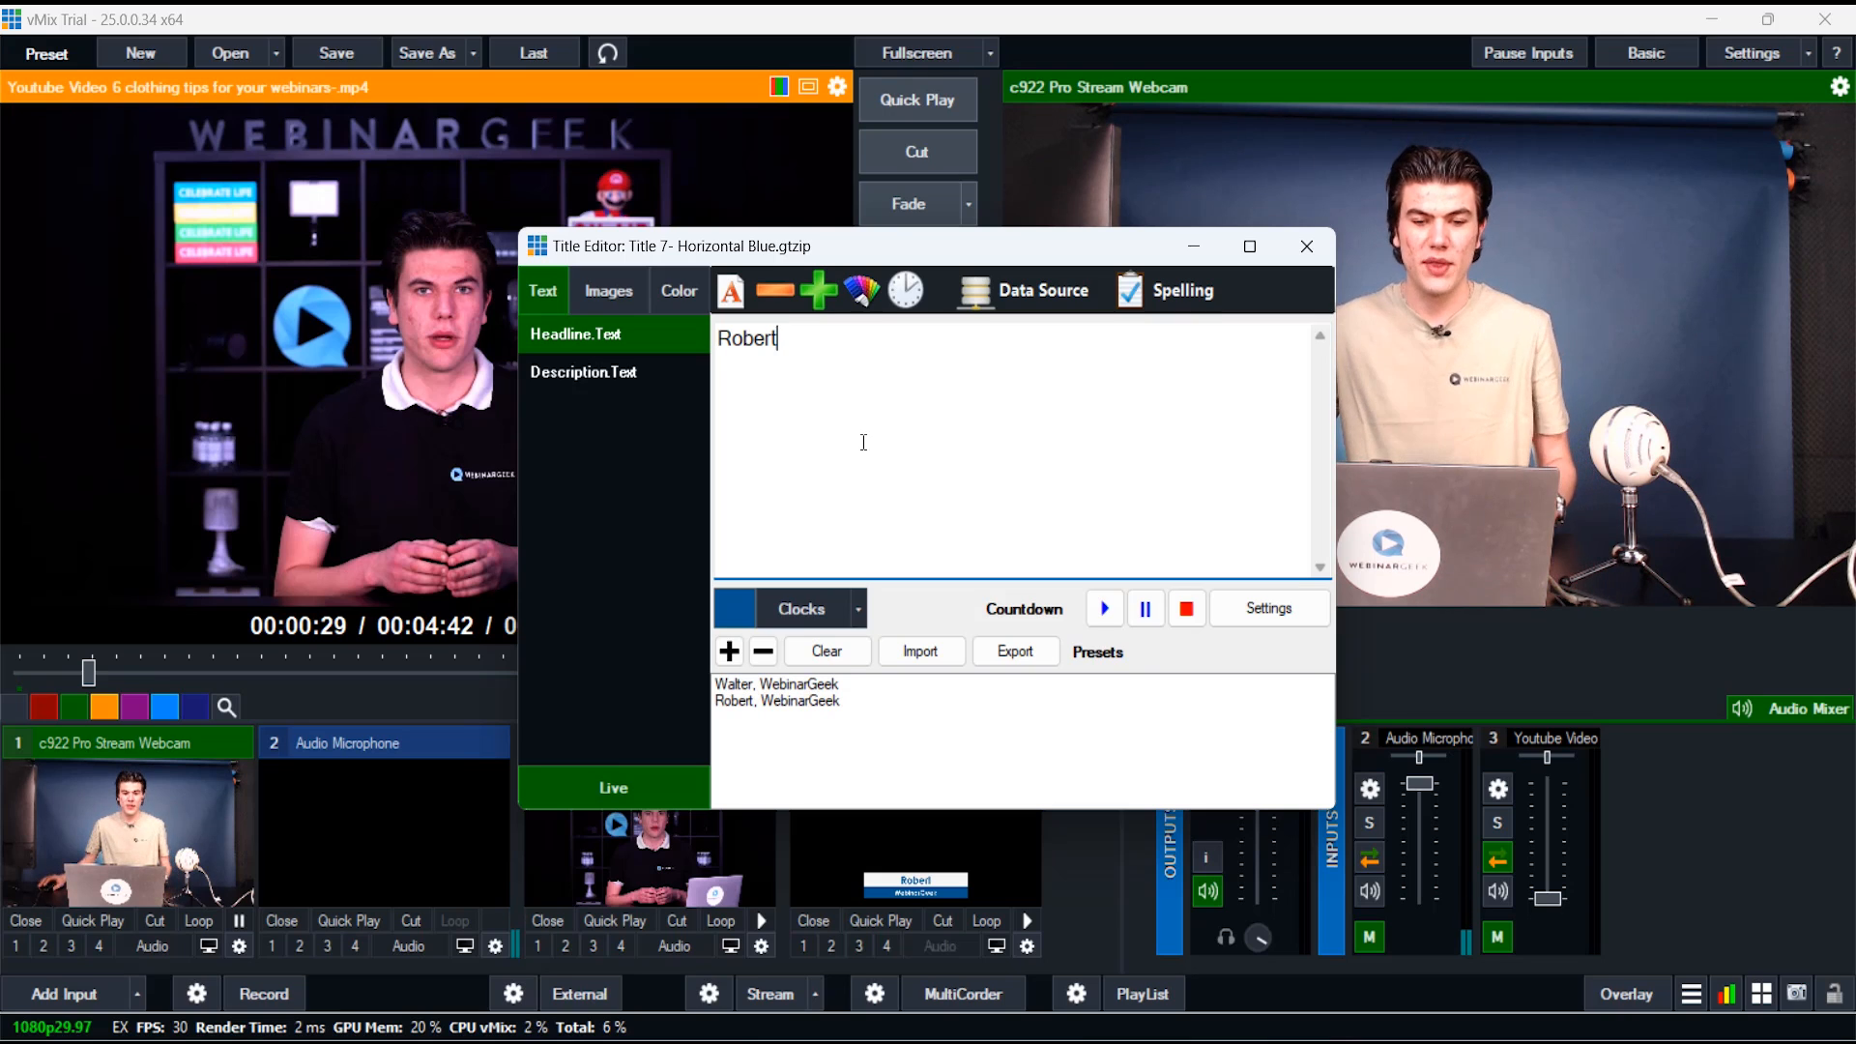
{"action": "left_click", "coordinate": [907, 756]}
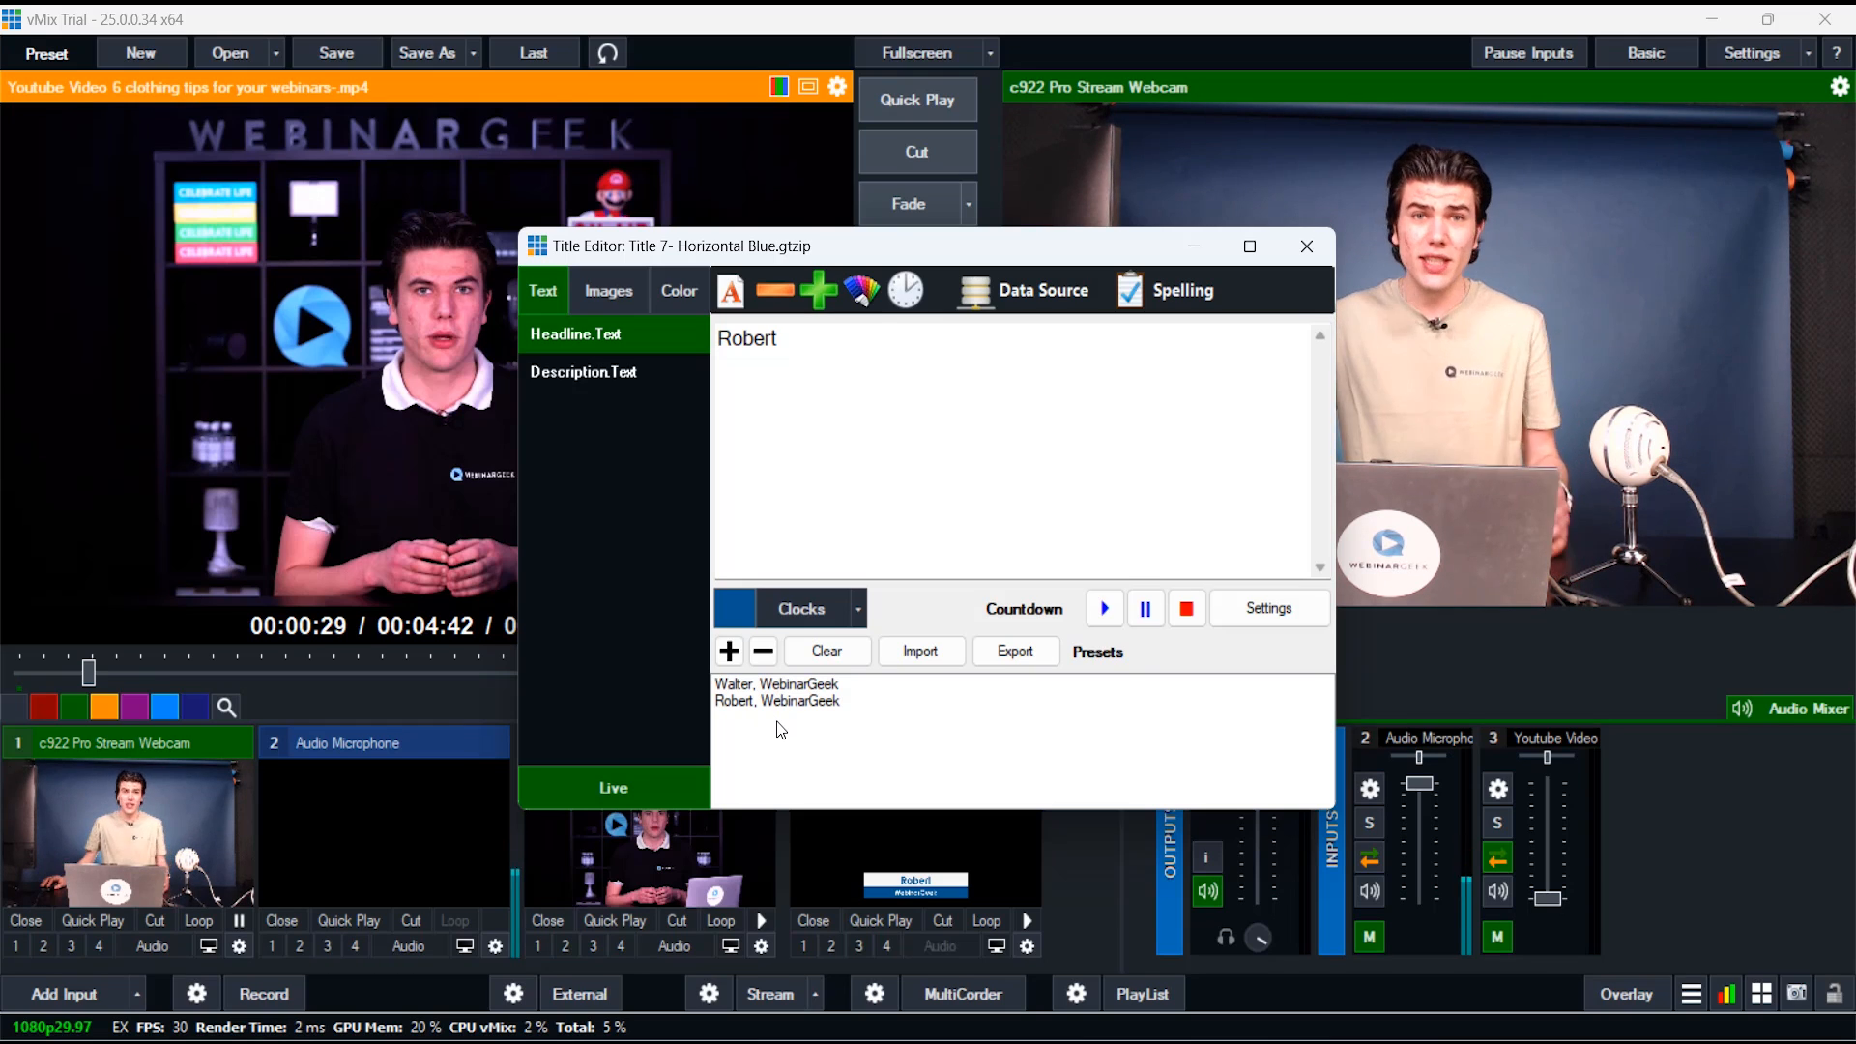
{"action": "left_click", "coordinate": [1308, 251]}
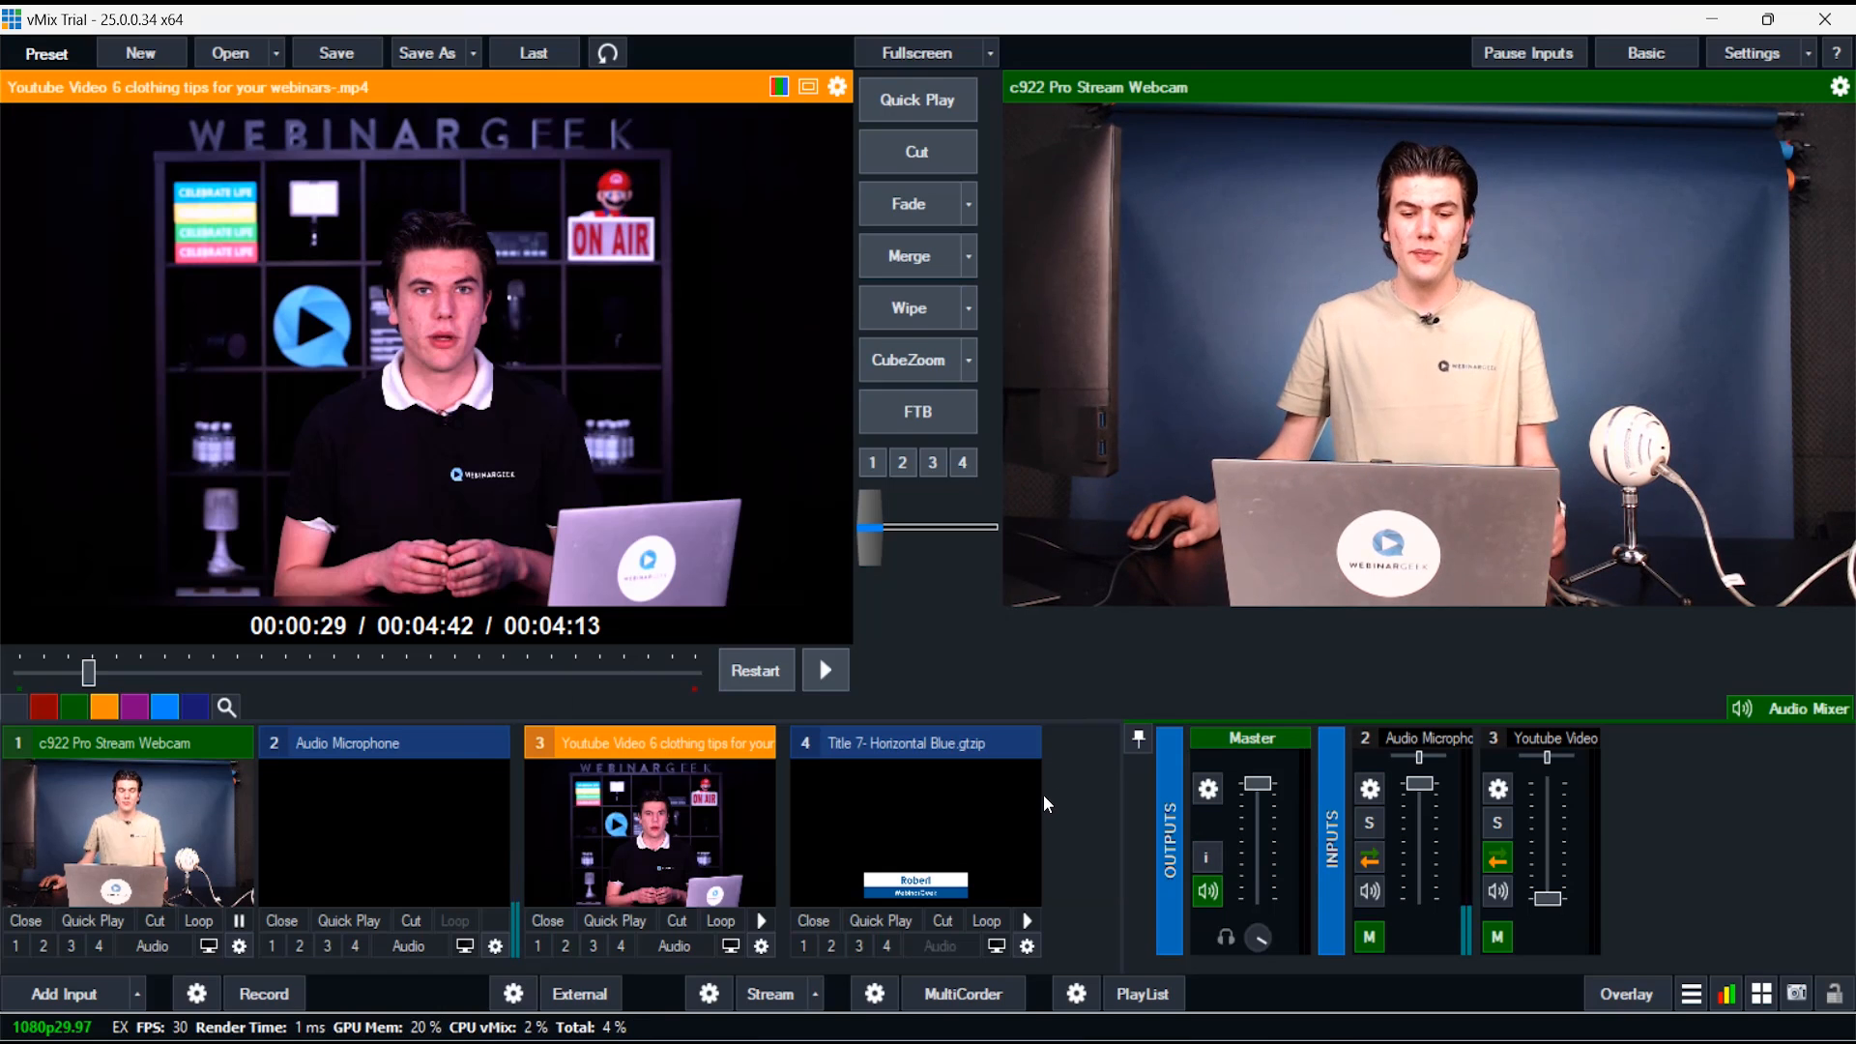
Load the title input into the preview and switch it to its first preset
{"action": "left_click", "coordinate": [1025, 822]}
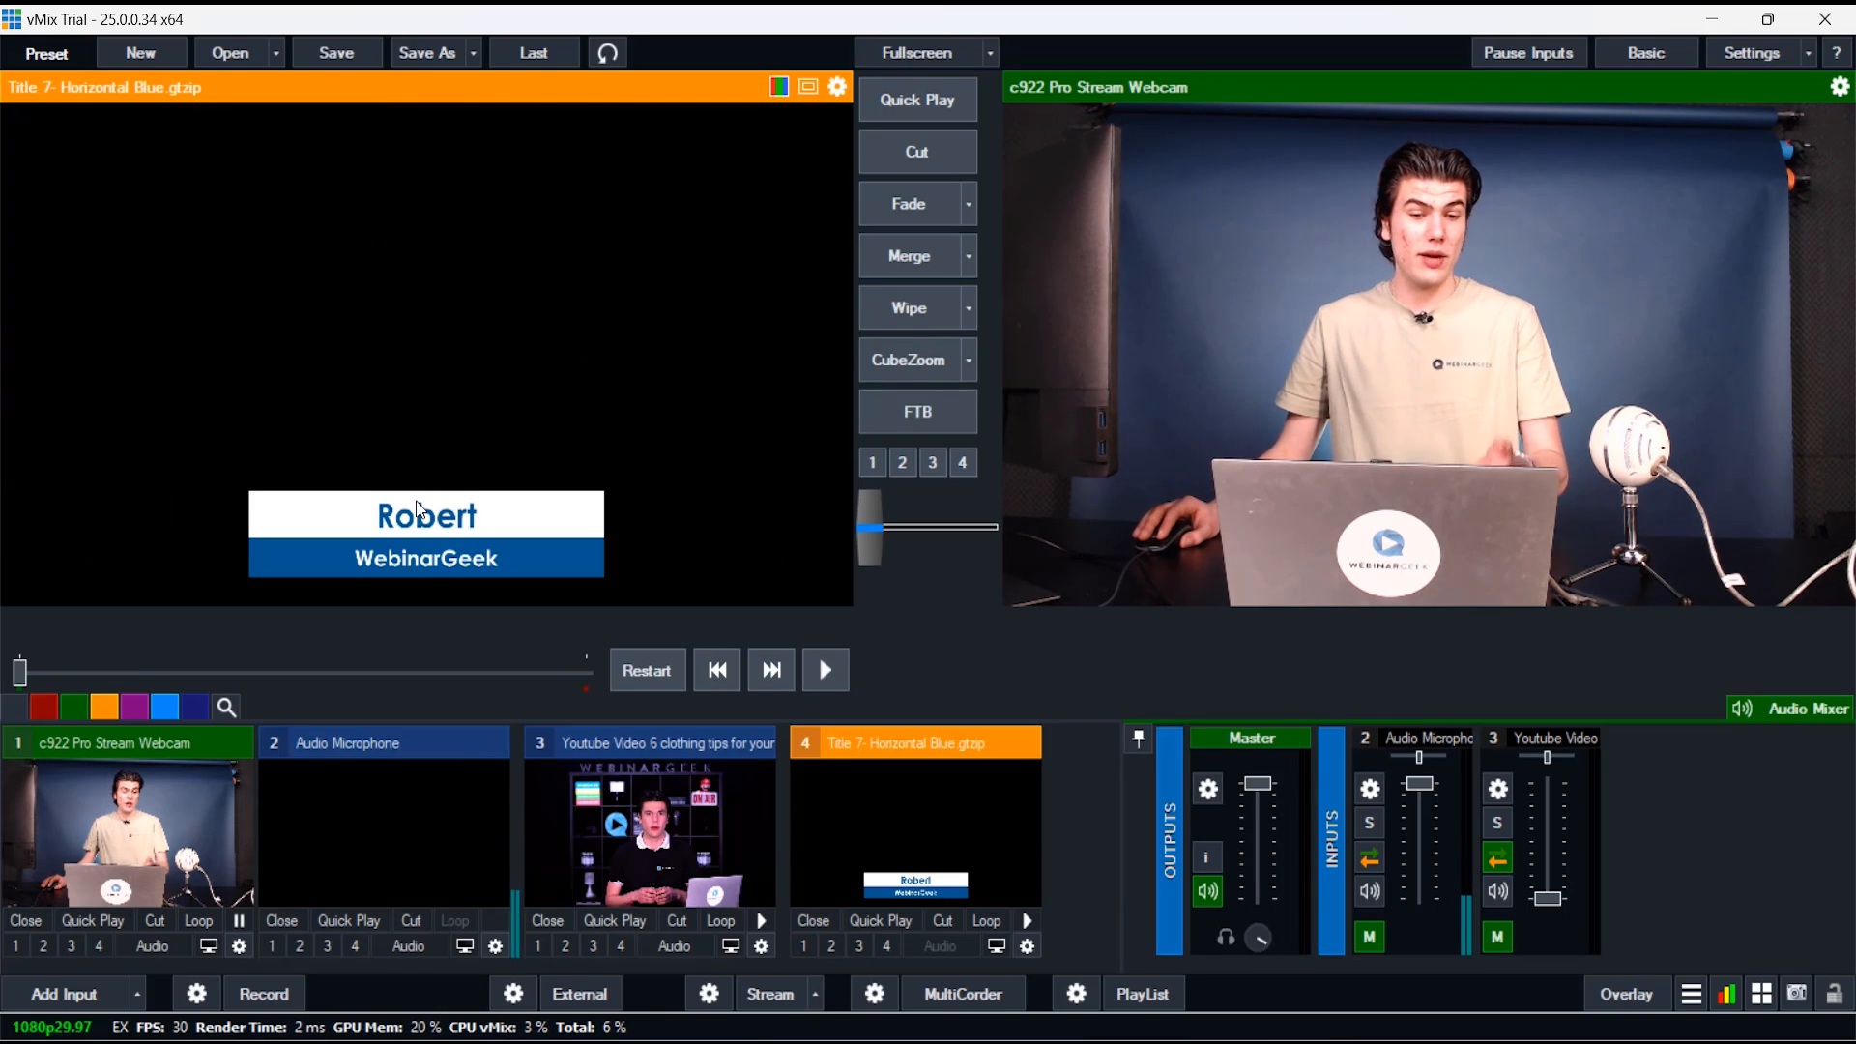
{"action": "right_click", "coordinate": [954, 886]}
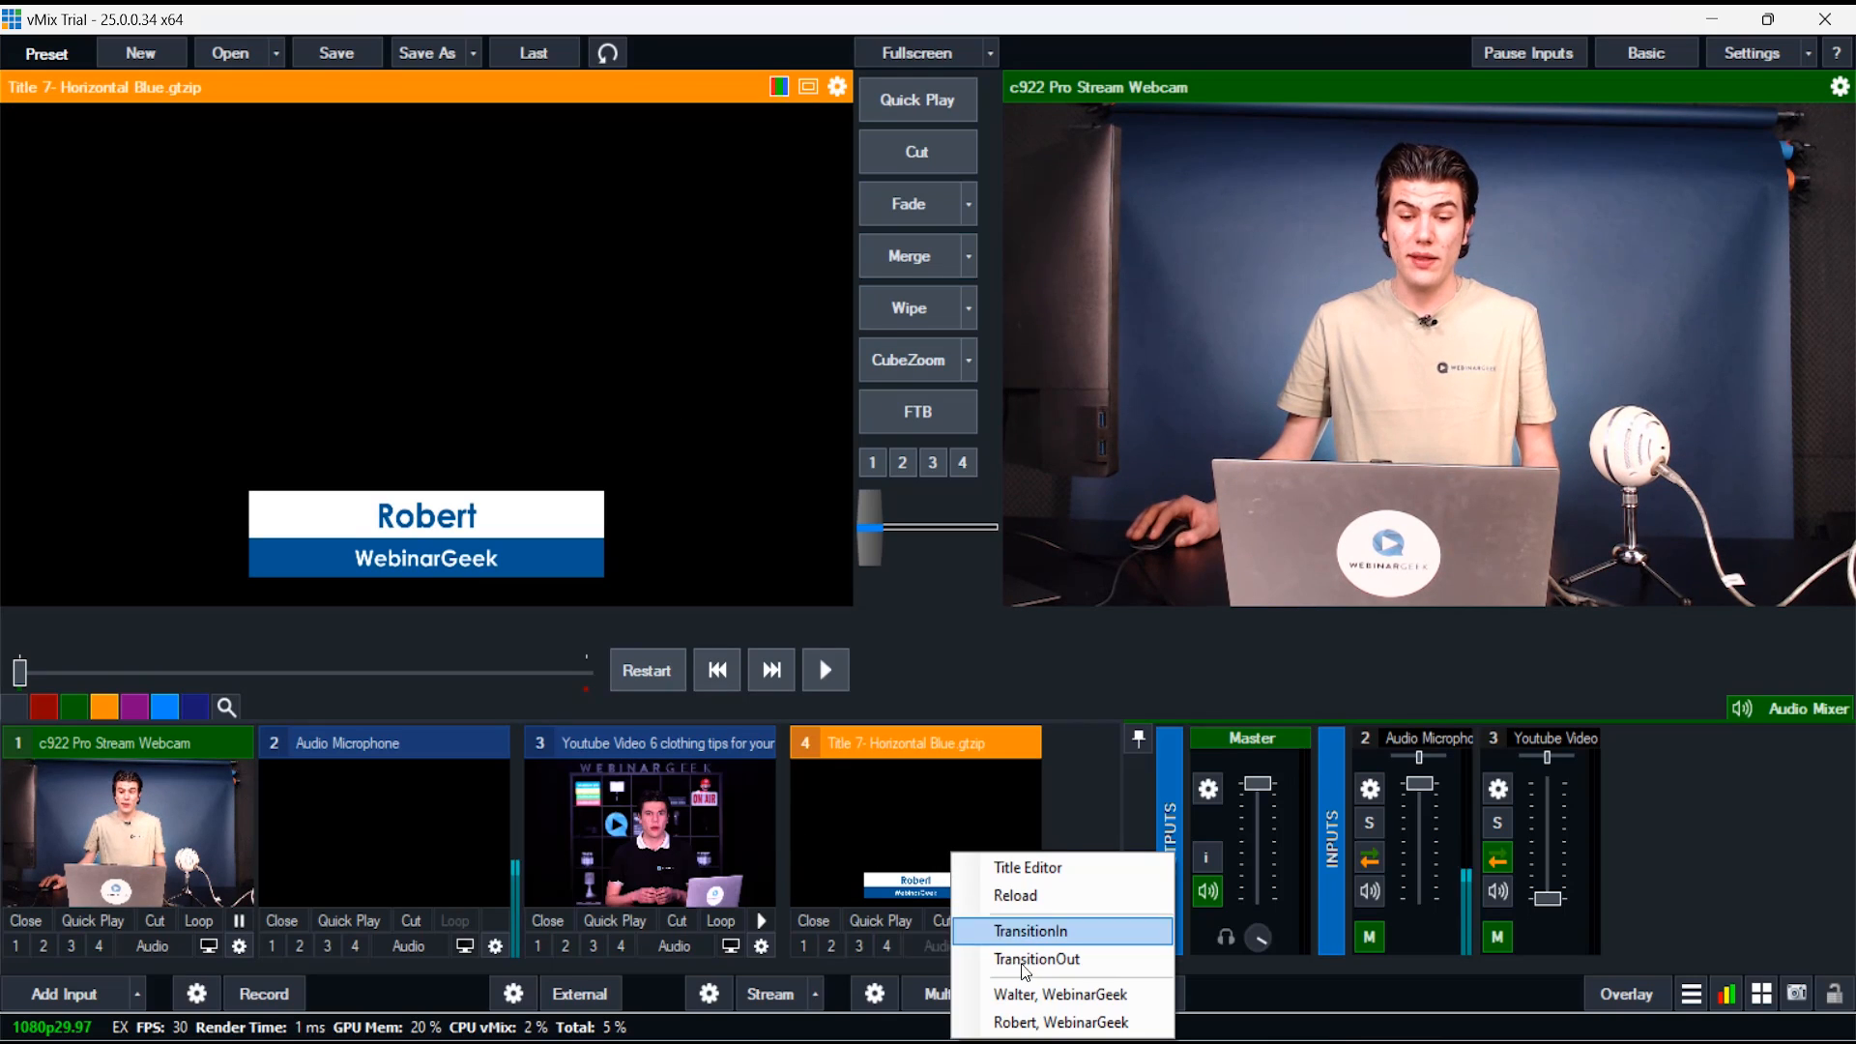
{"action": "left_click", "coordinate": [1070, 995]}
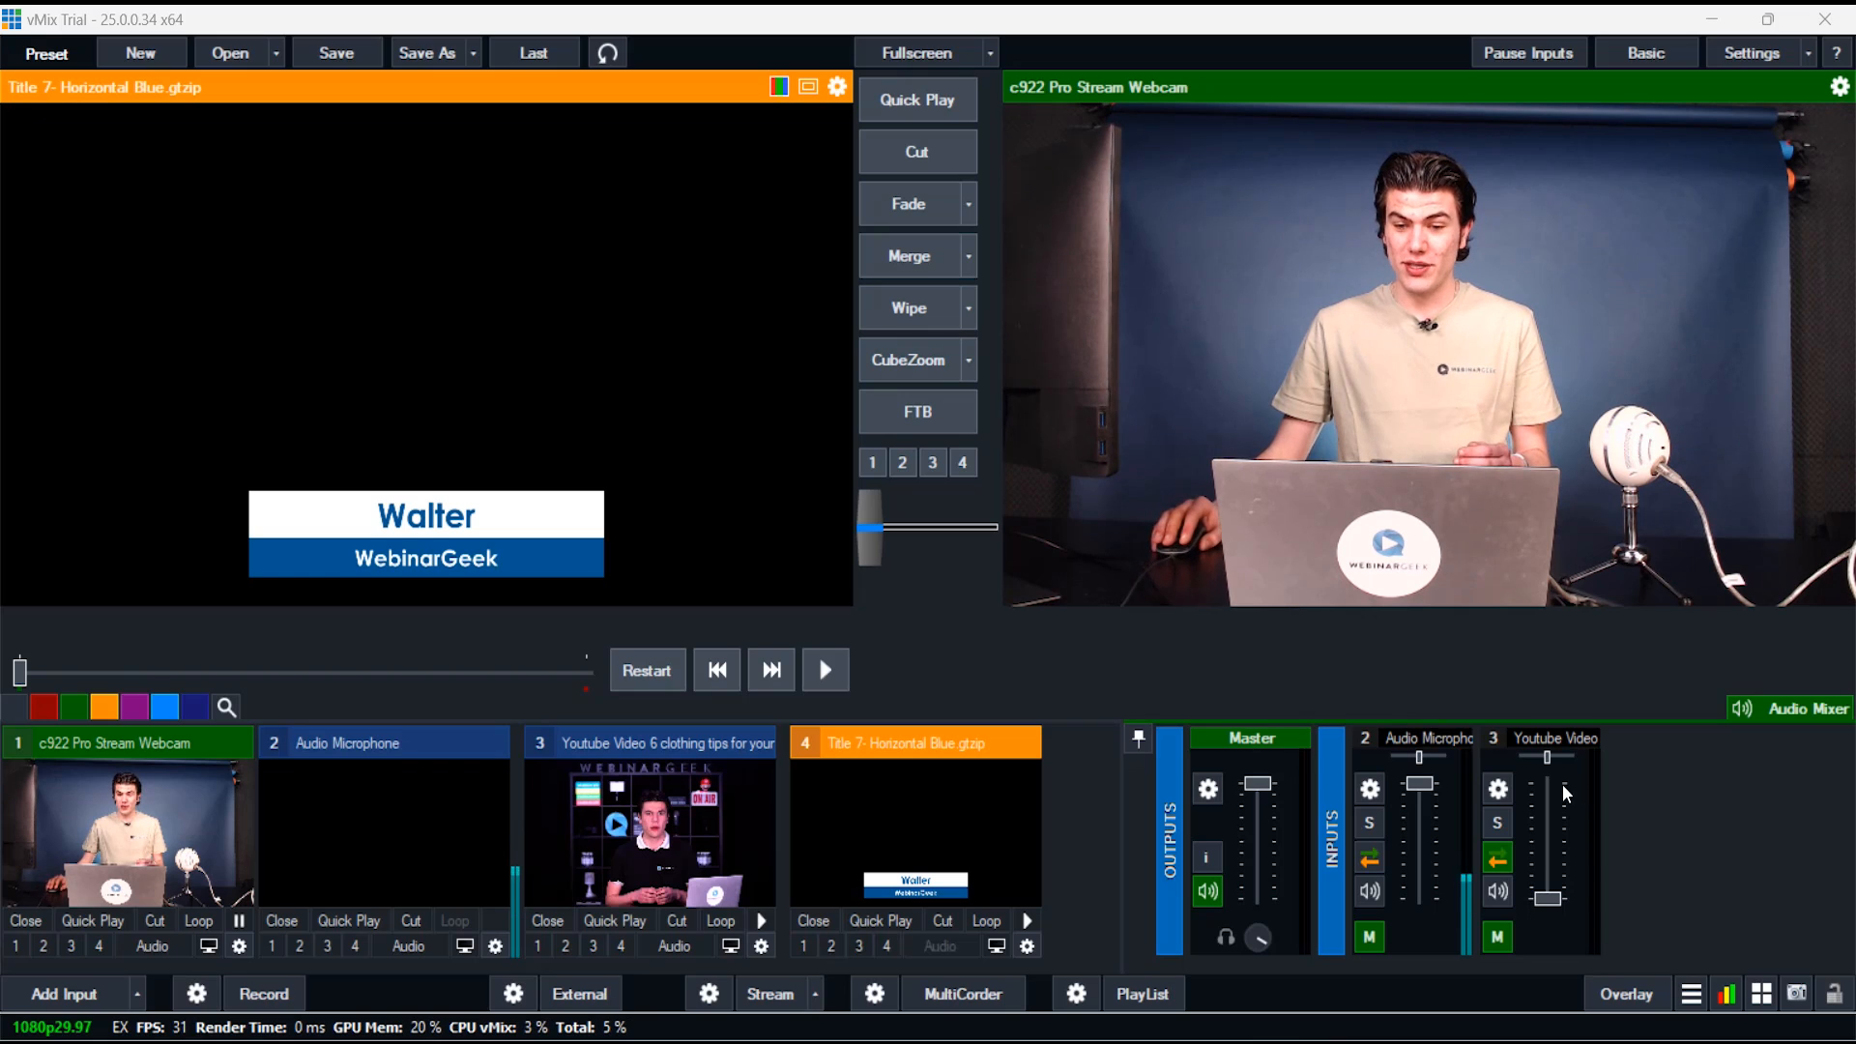
Open the settings of overlay 1 and choose Fade as its effect
{"action": "left_click", "coordinate": [1628, 996]}
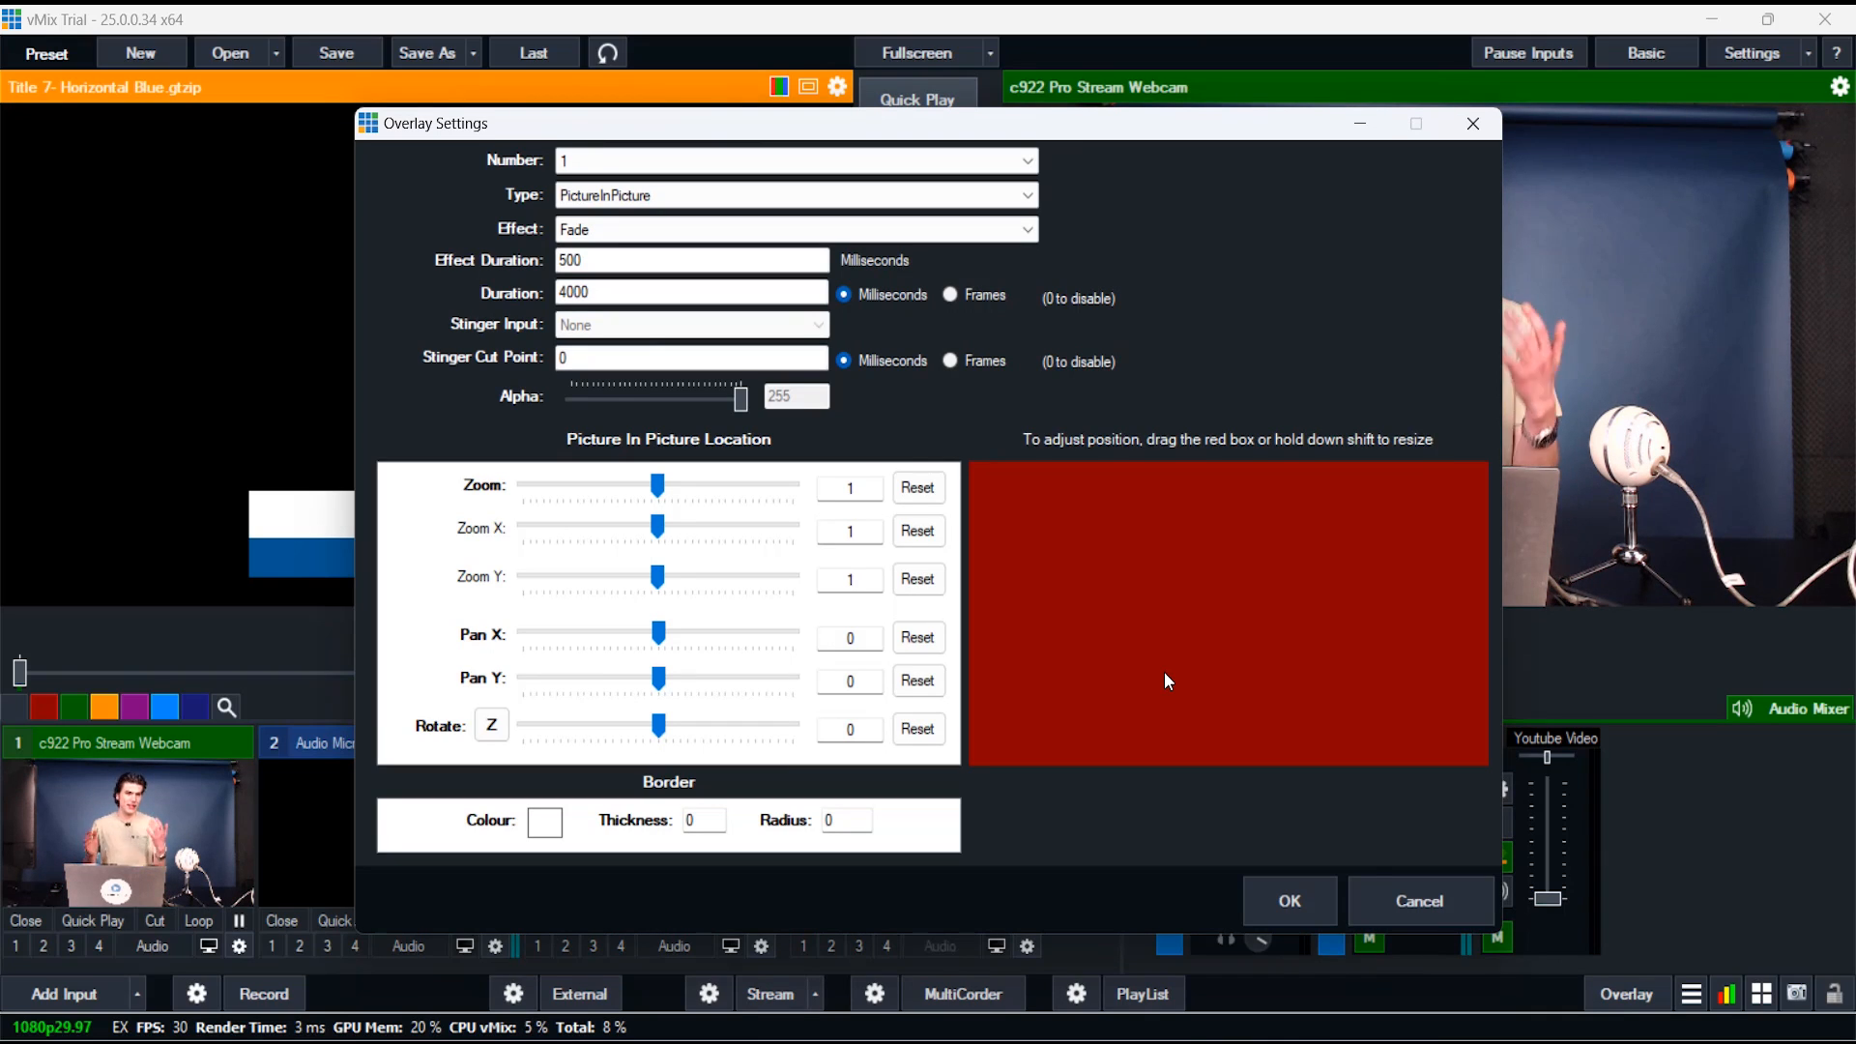
{"action": "left_click", "coordinate": [692, 236]}
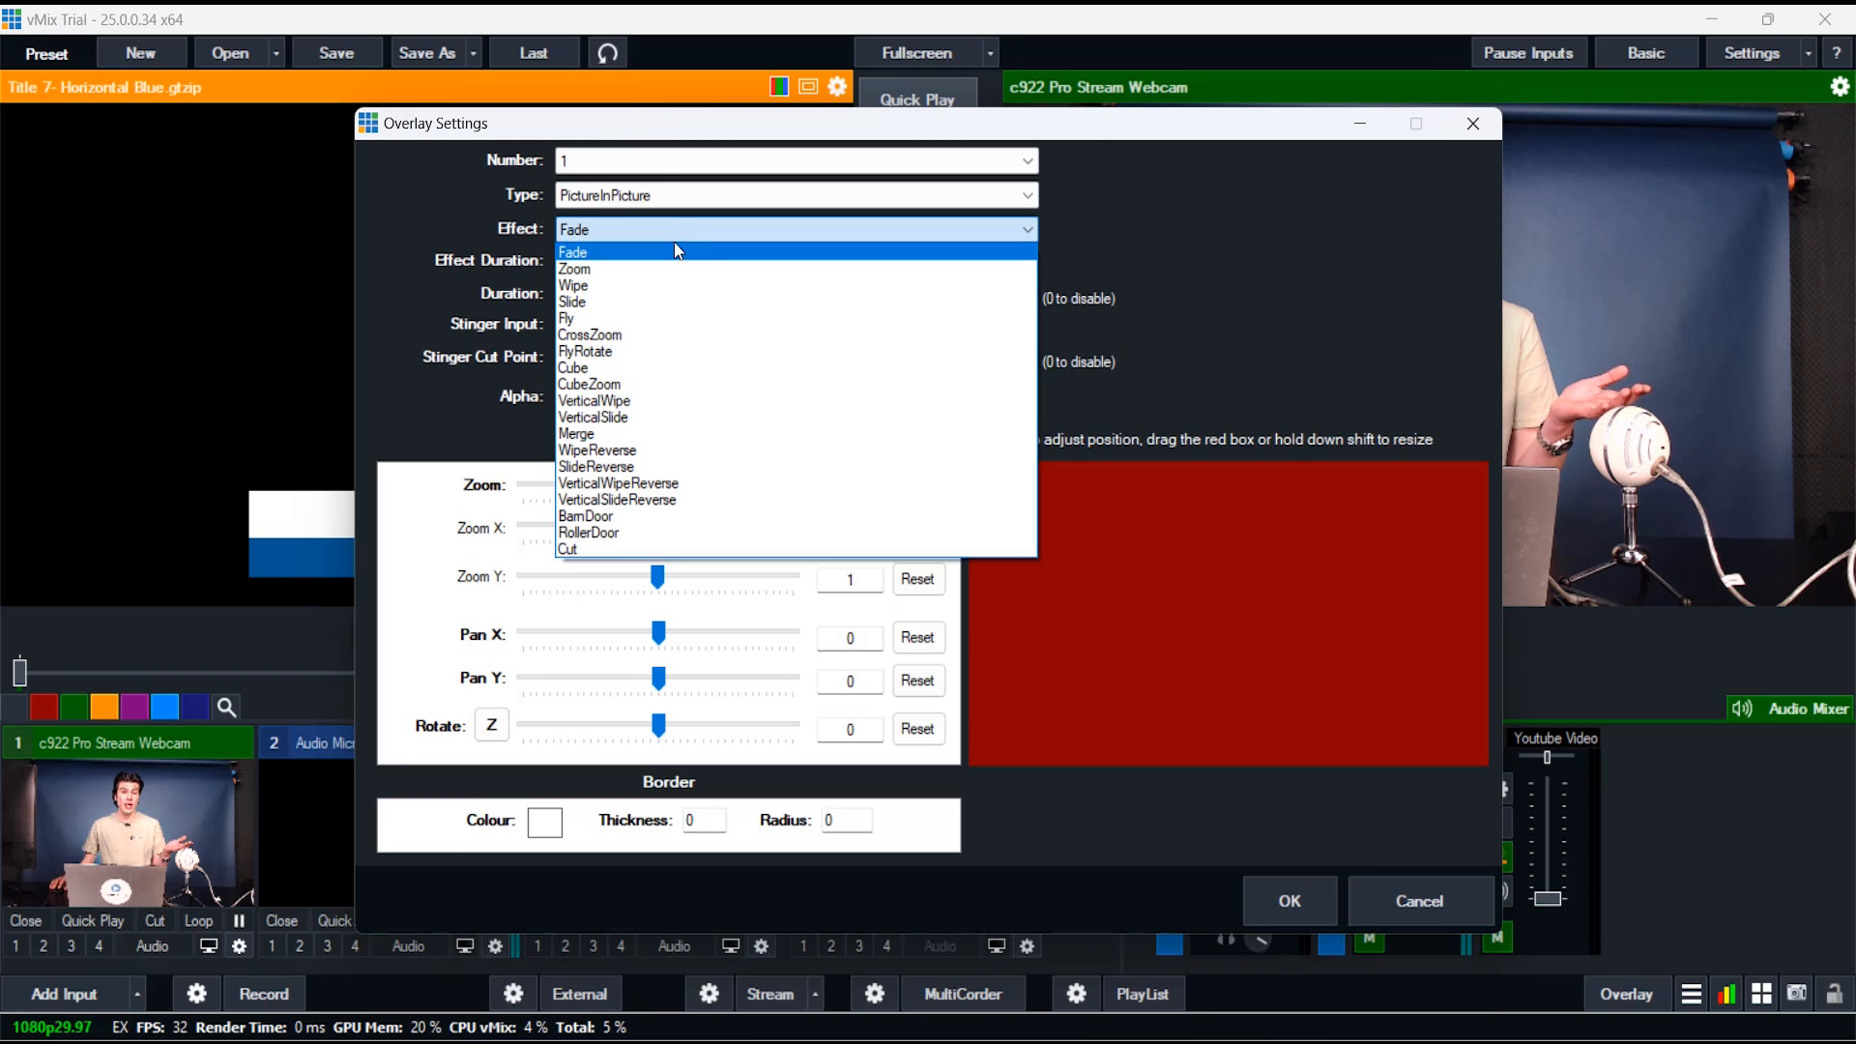
{"action": "left_click", "coordinate": [673, 251]}
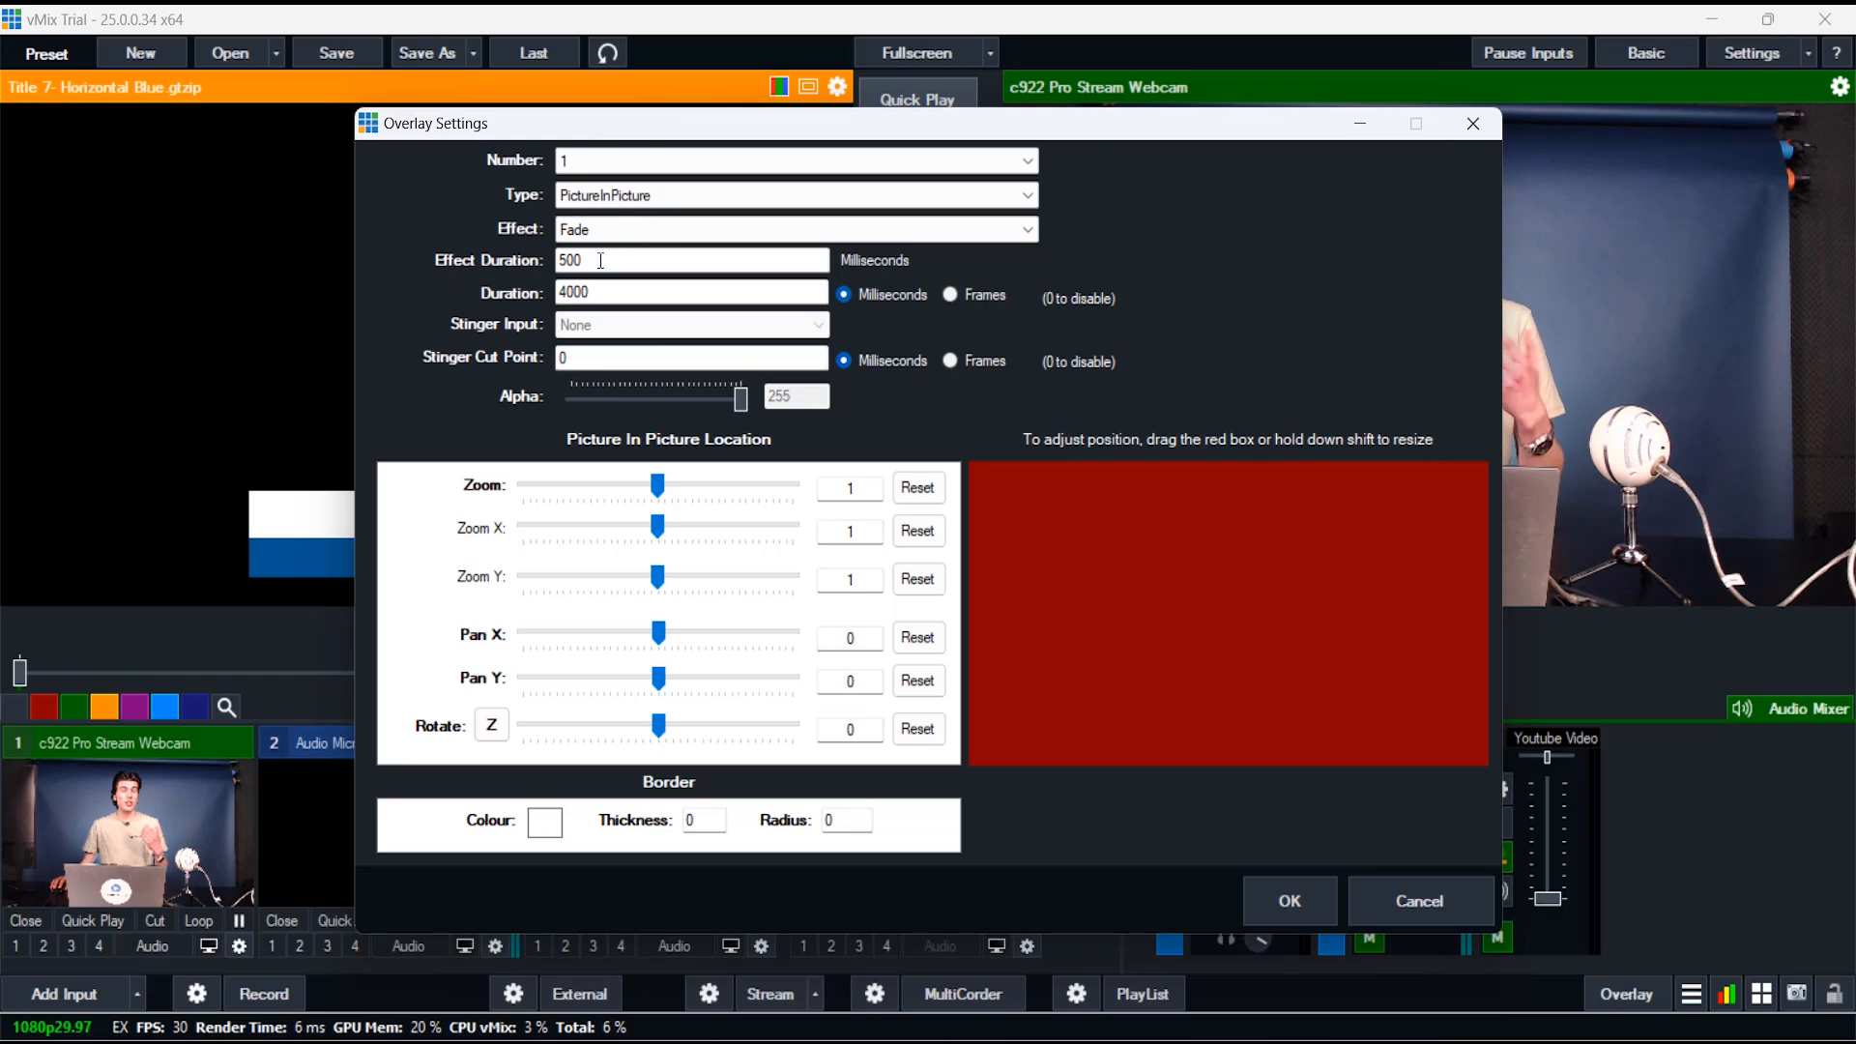
{"action": "left_click", "coordinate": [606, 287]}
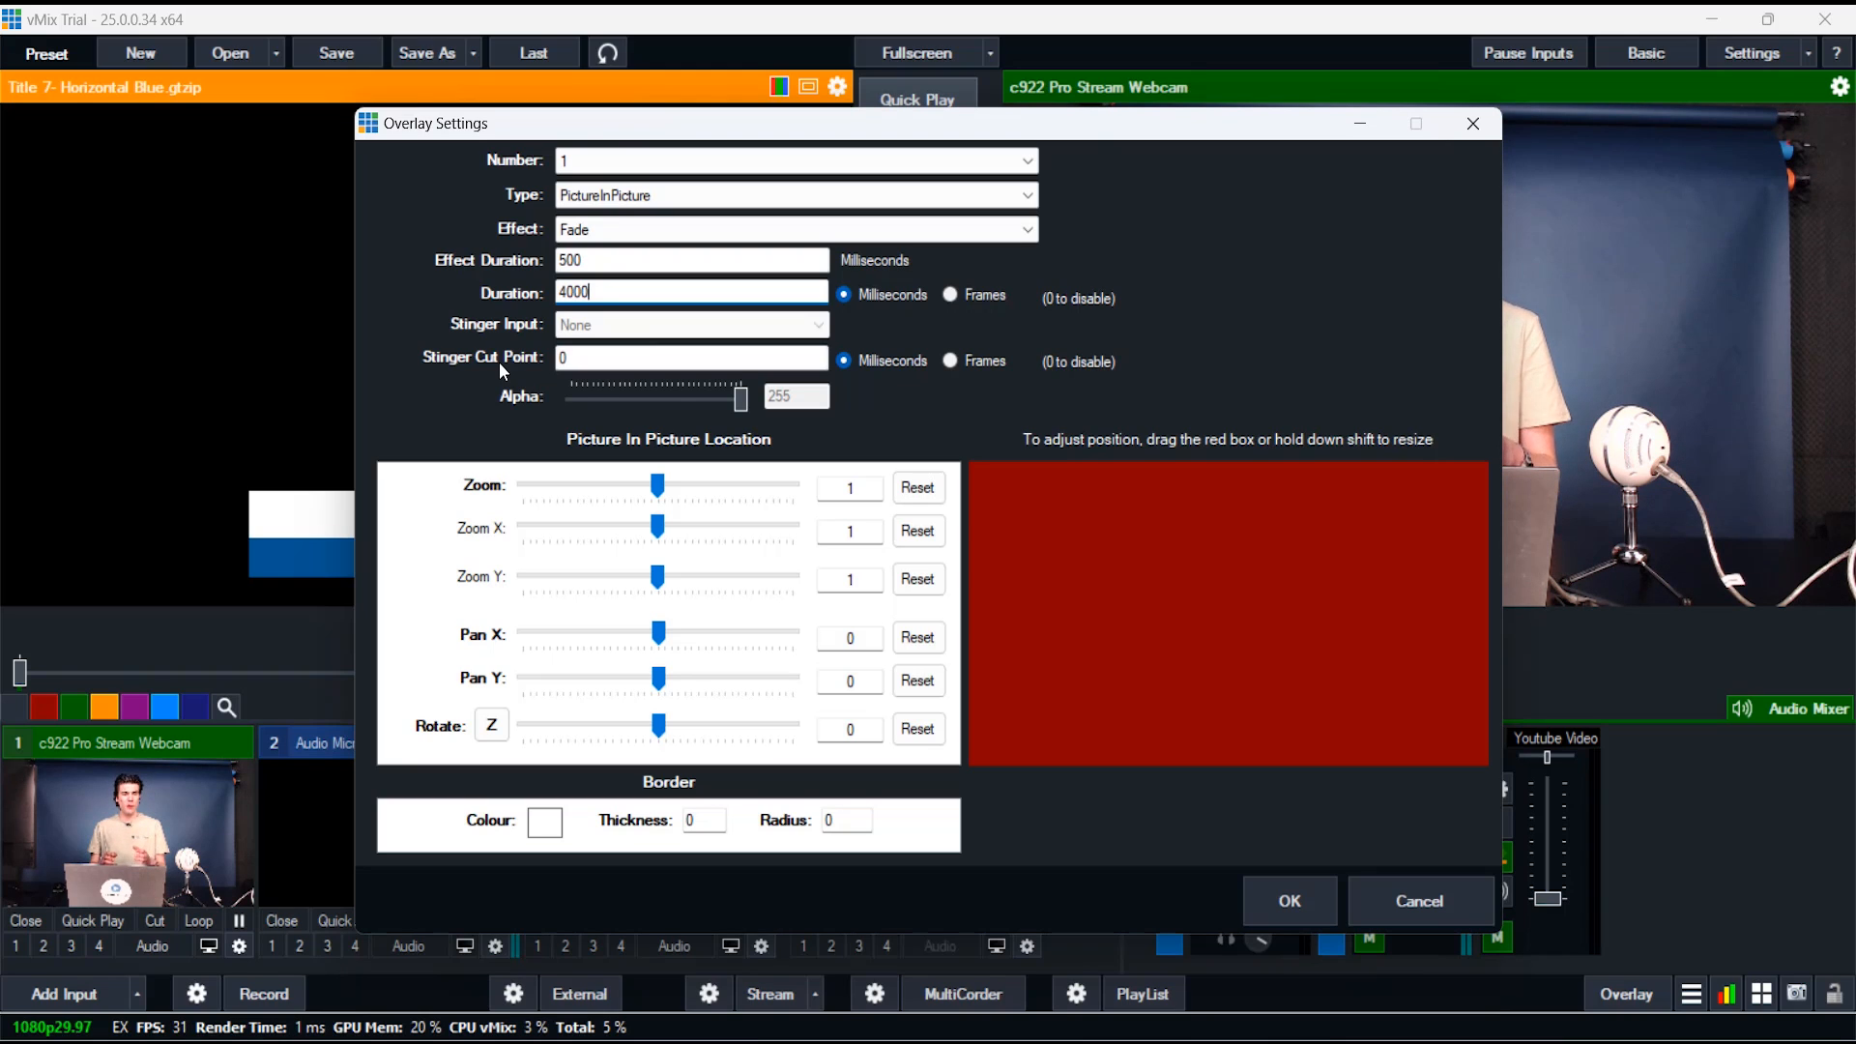
{"action": "left_click_drag", "start_coordinate": [572, 132], "coordinate": [847, 100]}
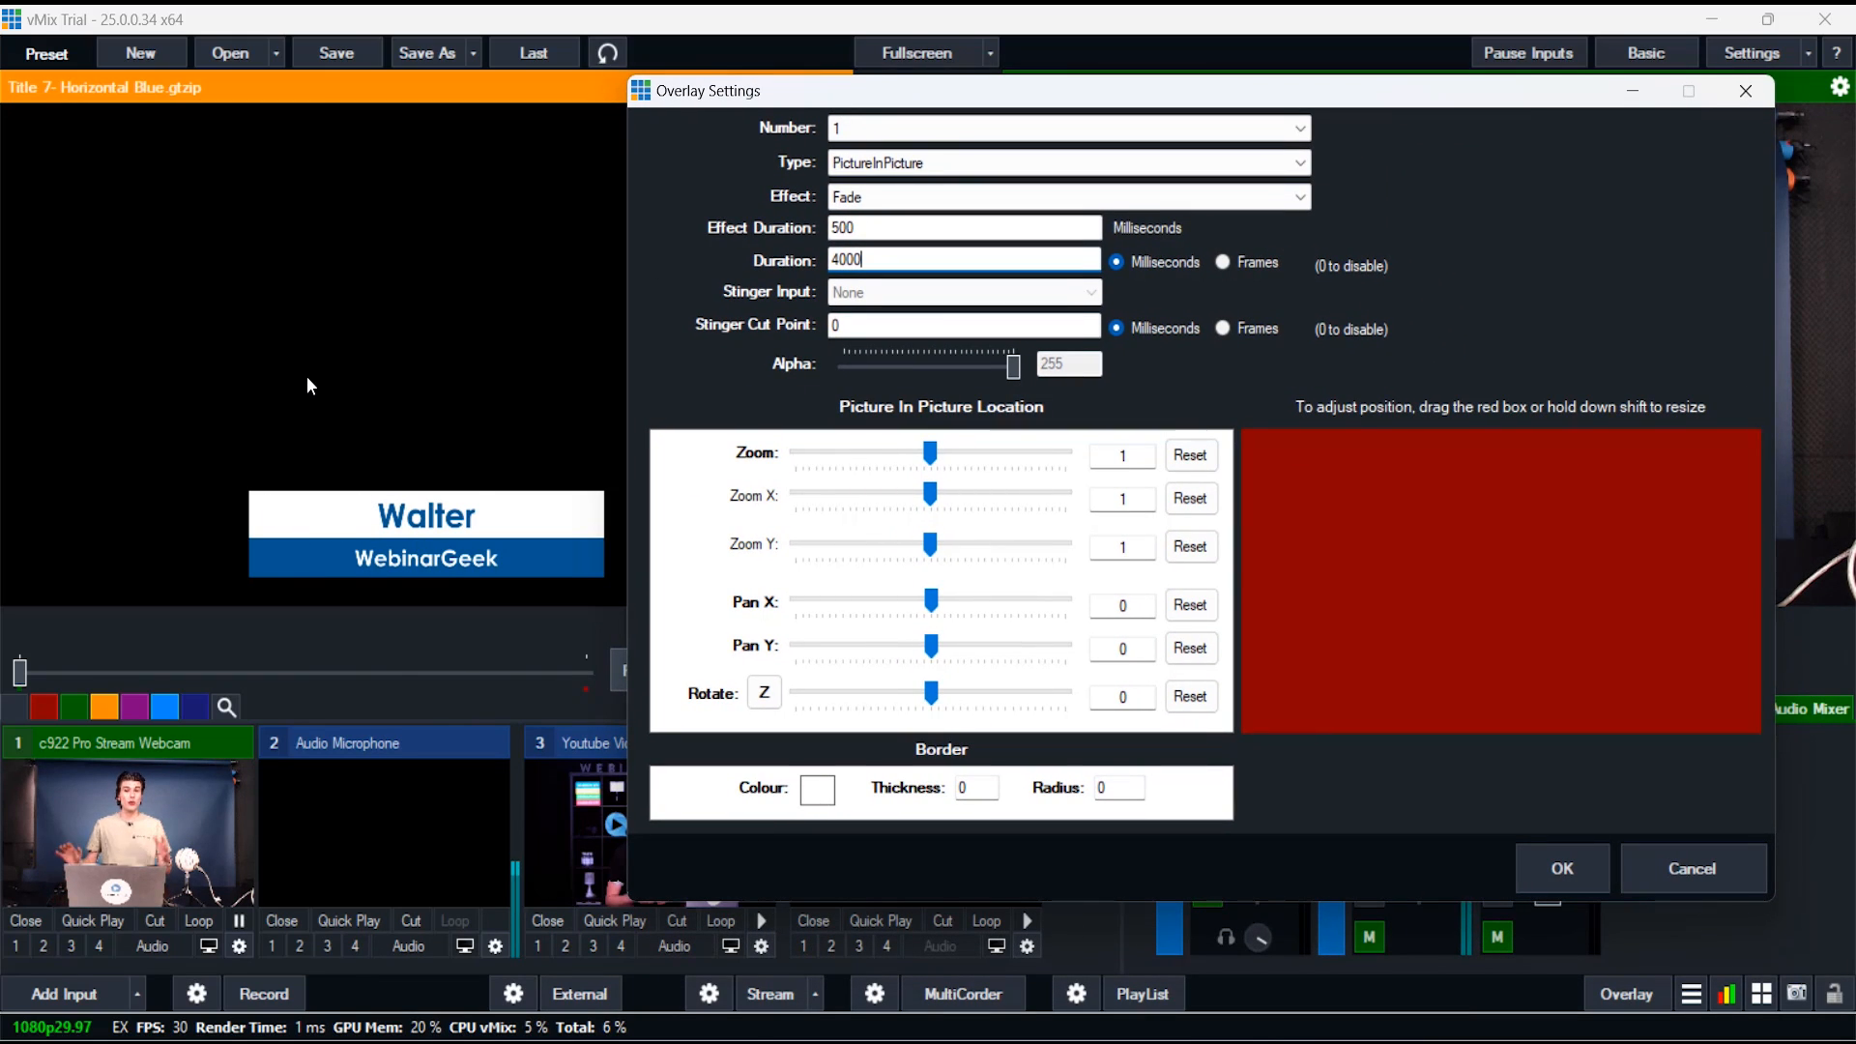
{"action": "left_click_drag", "start_coordinate": [930, 452], "coordinate": [875, 454]}
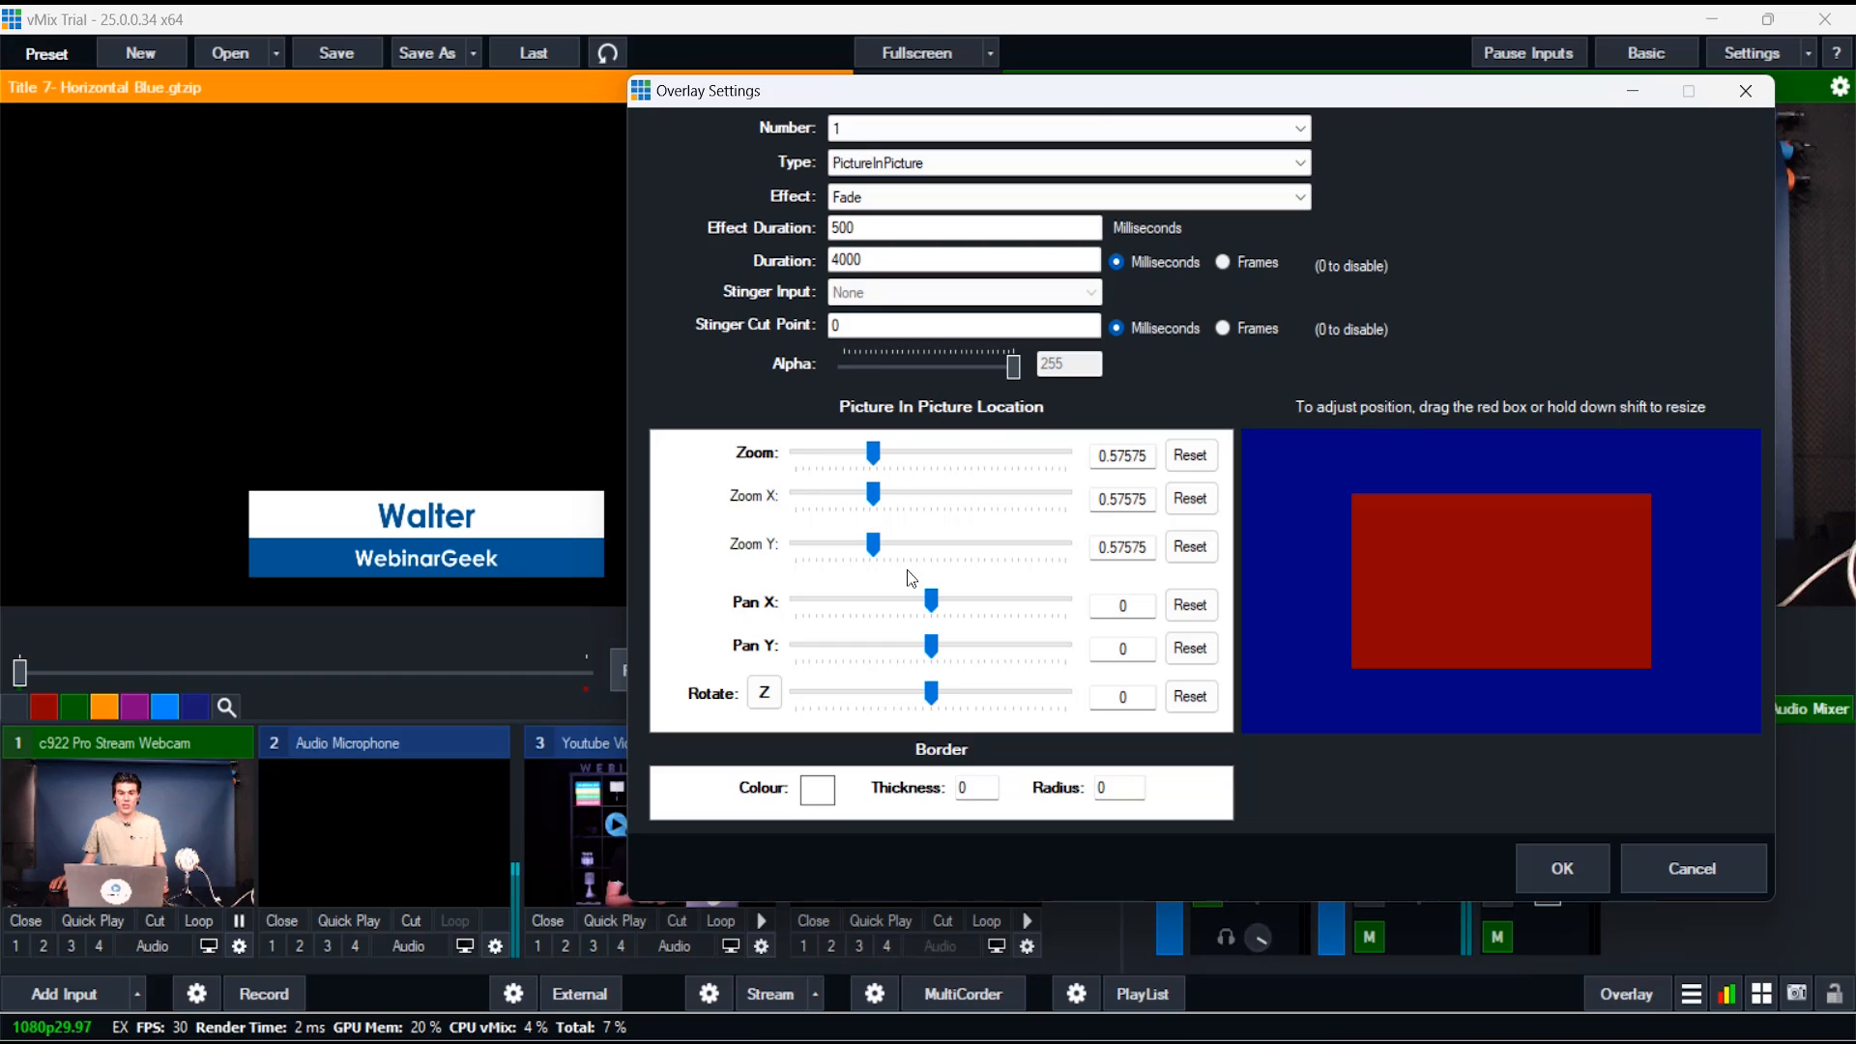
{"action": "left_click_drag", "start_coordinate": [929, 601], "coordinate": [902, 648]}
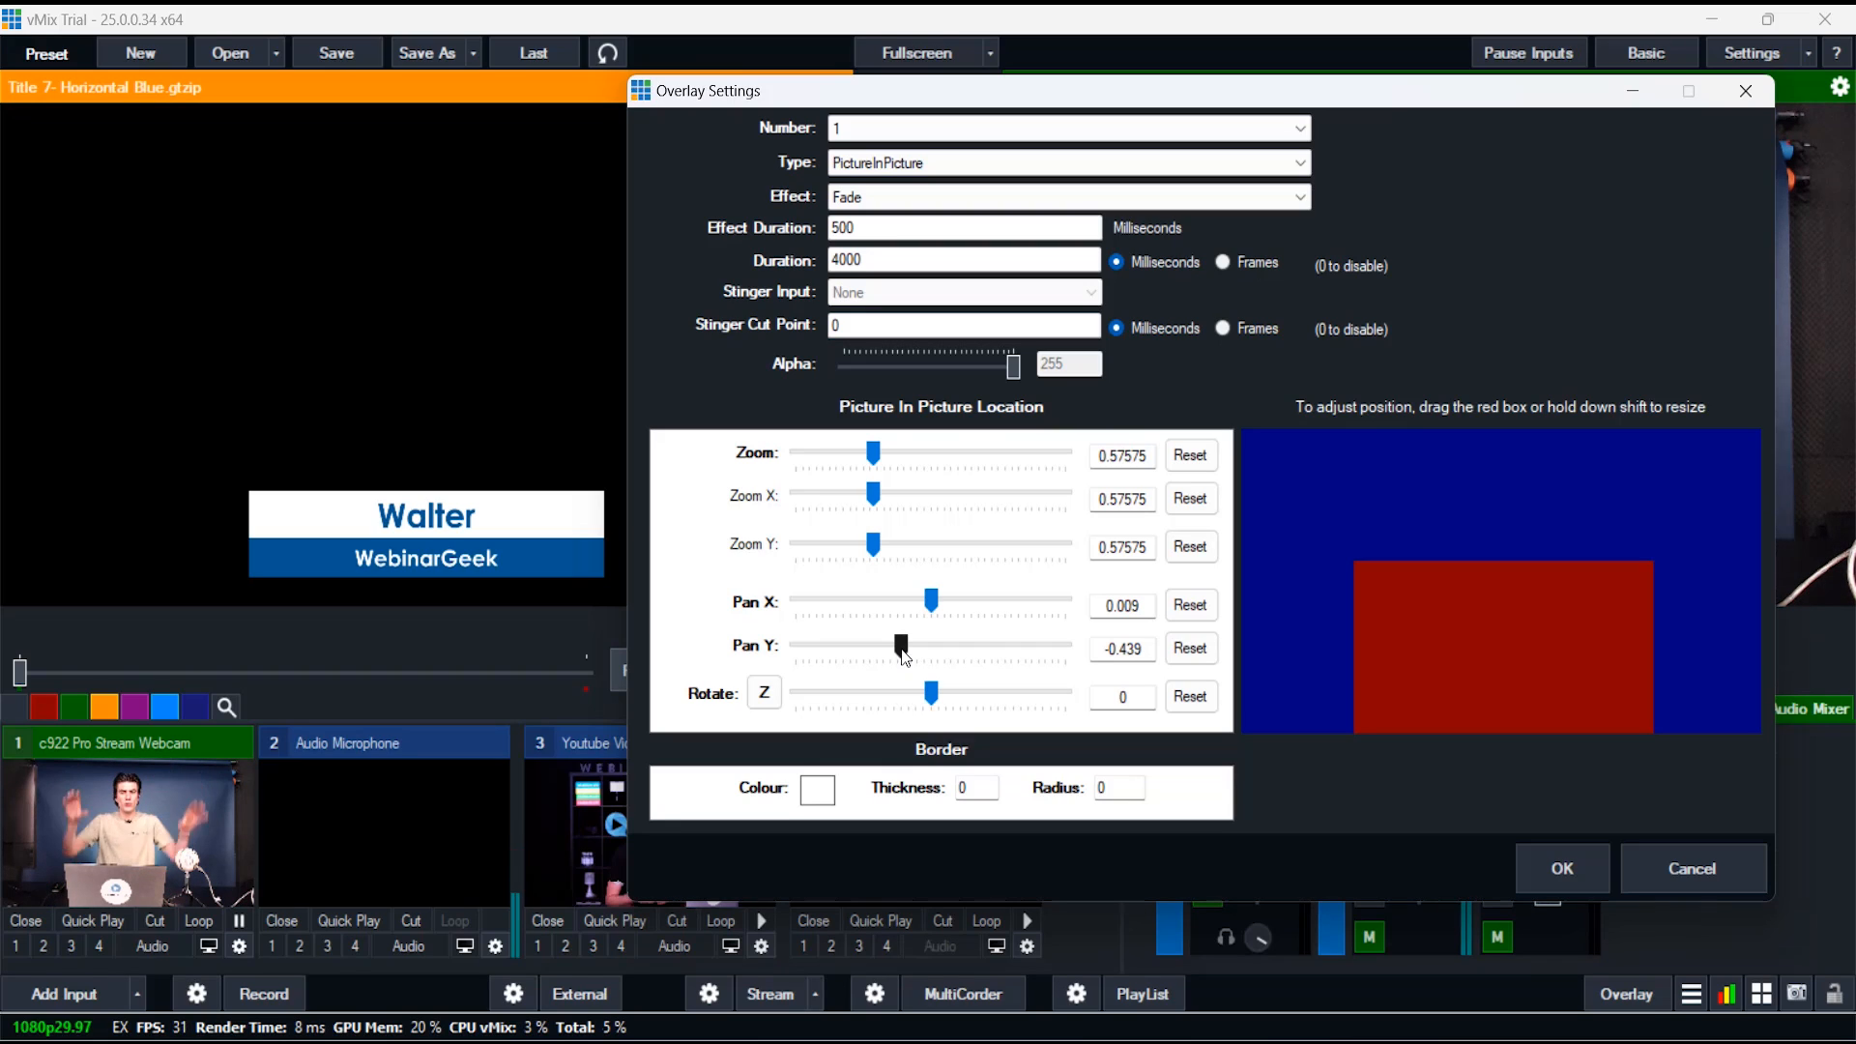
{"action": "left_click", "coordinate": [1190, 455]}
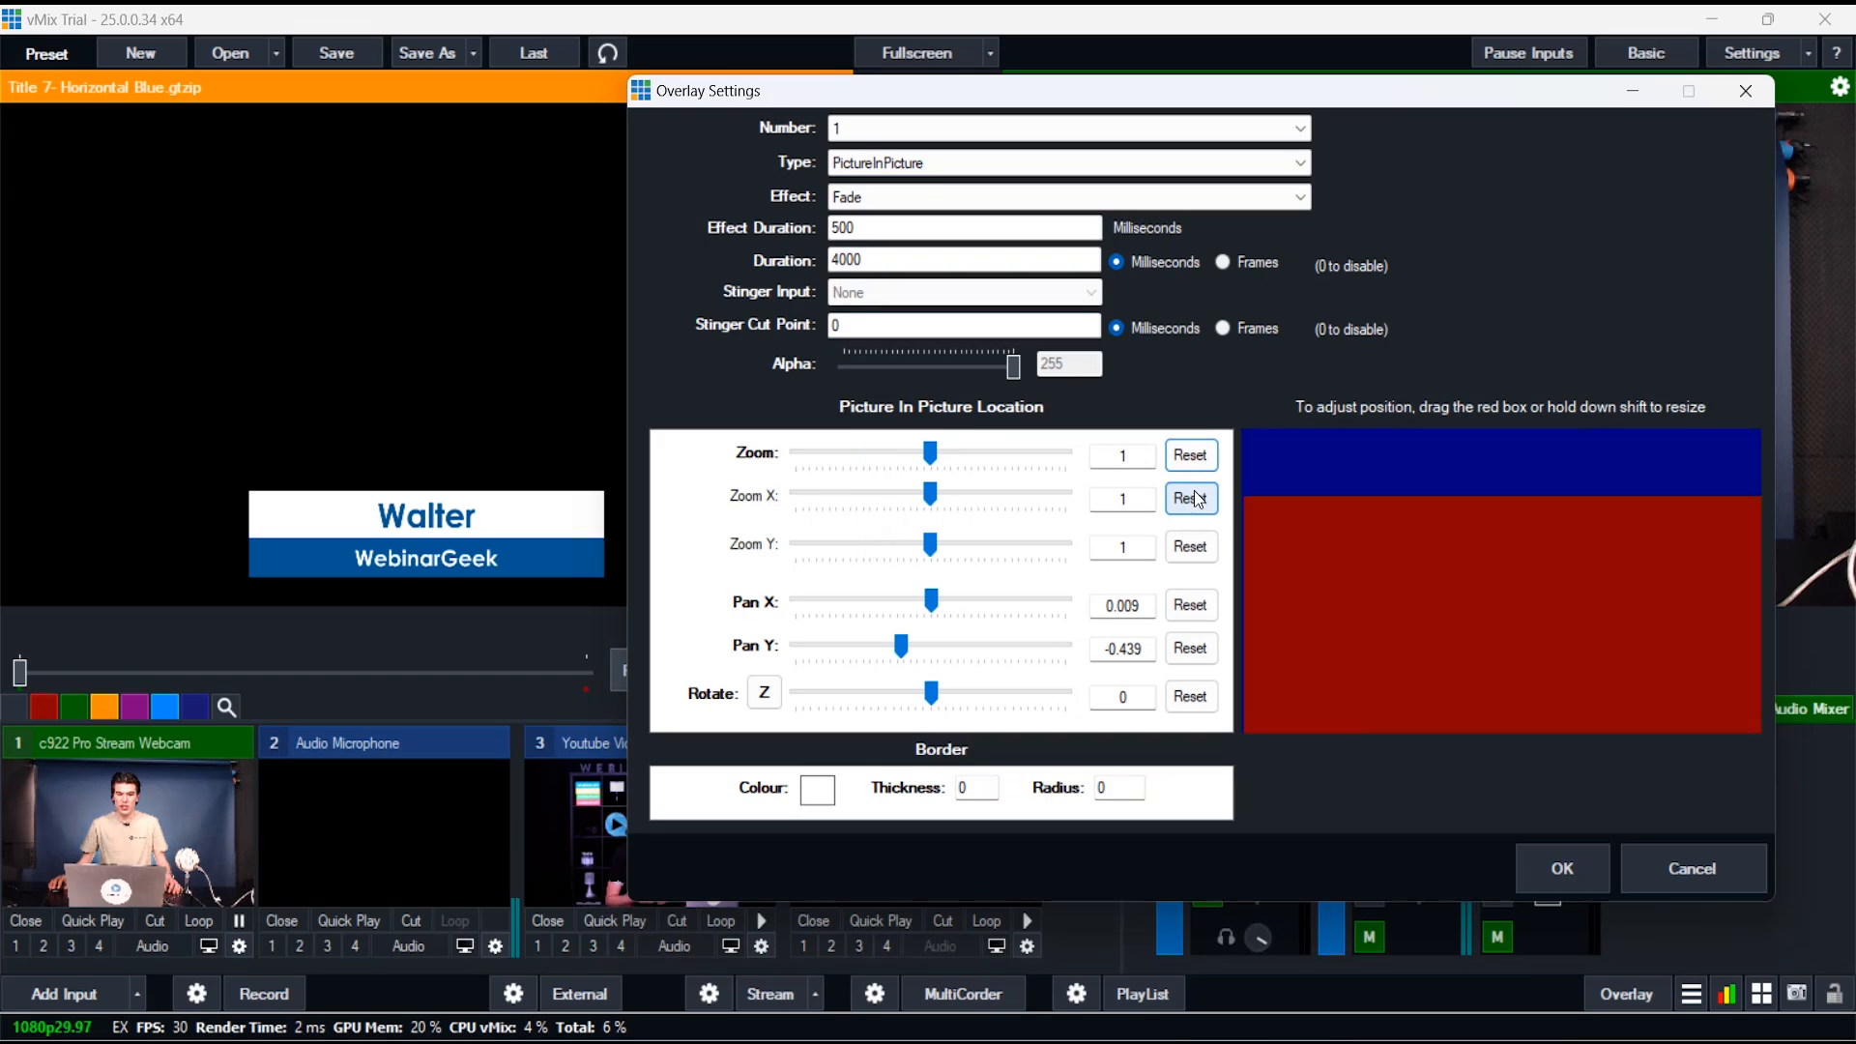
{"action": "left_click", "coordinate": [1212, 660]}
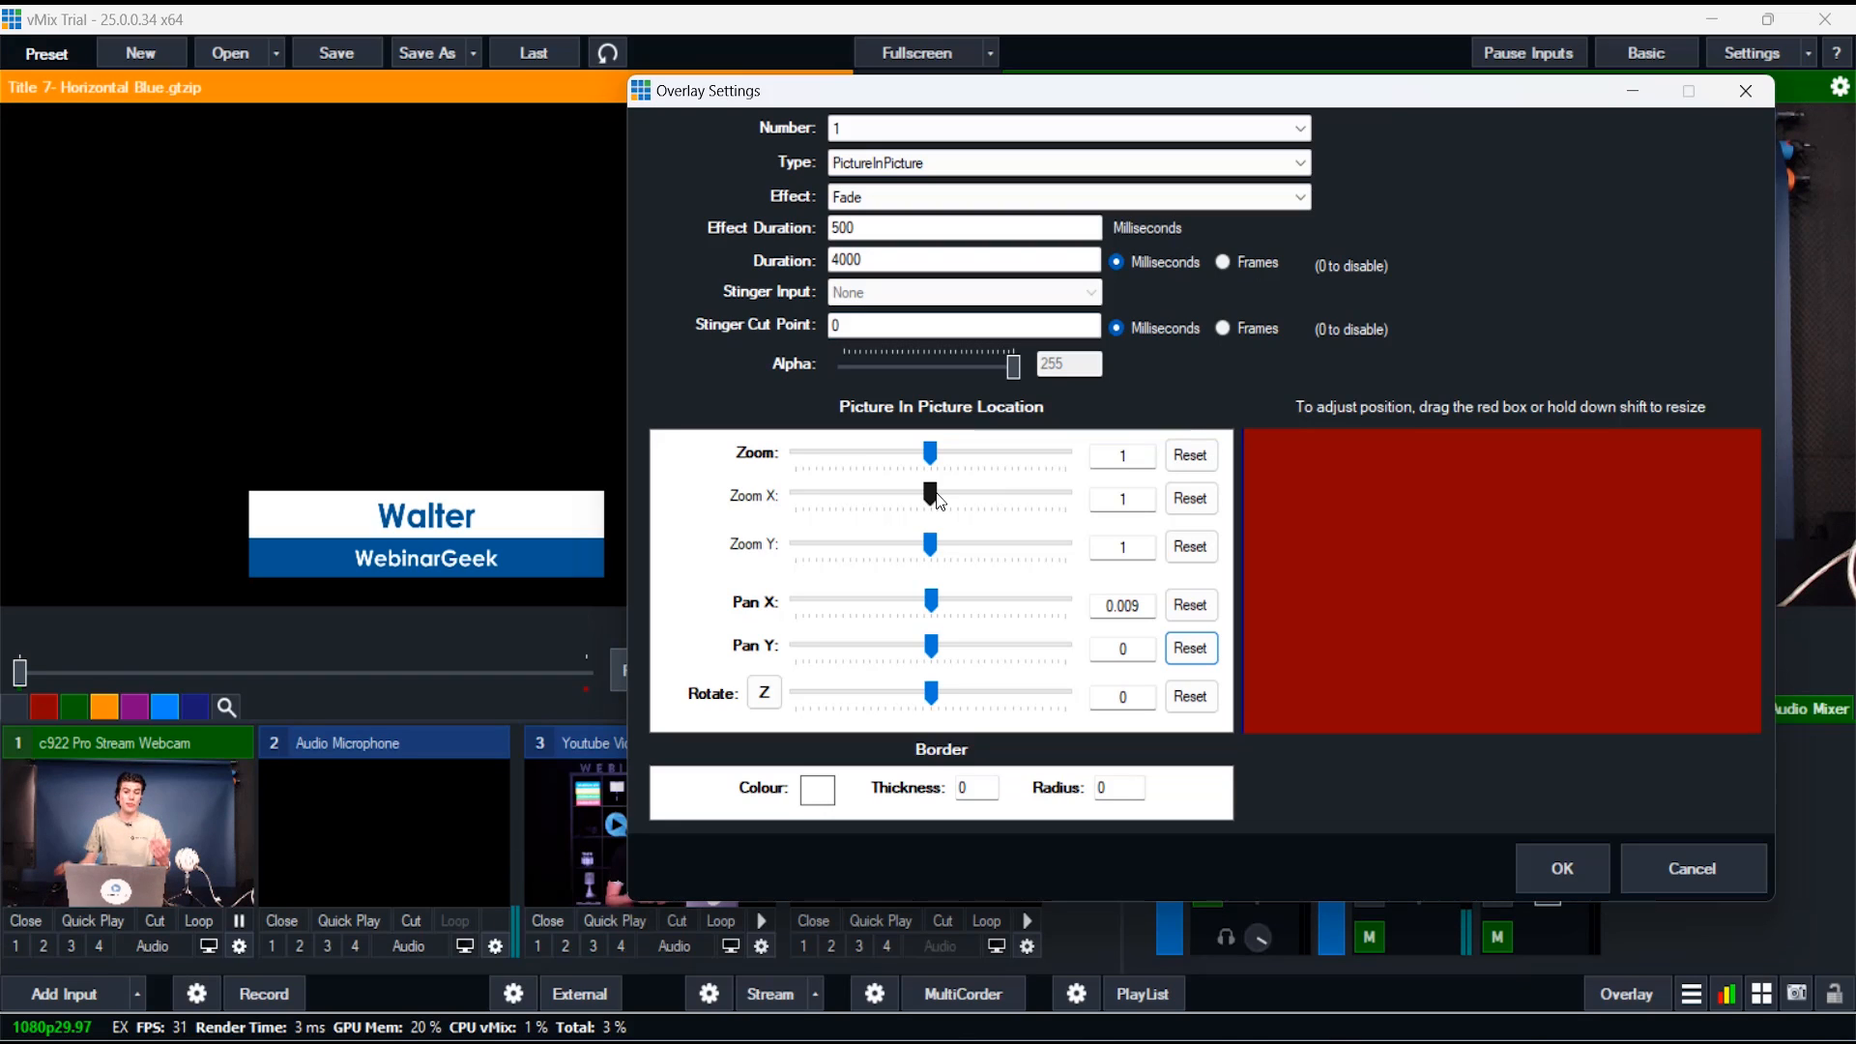
Scale overlay 1's picture-in-picture to about 0.77, set Pan X to 0 and Pan Y to about -0.22, and apply the settings
{"action": "left_click_drag", "start_coordinate": [930, 452], "coordinate": [899, 462]}
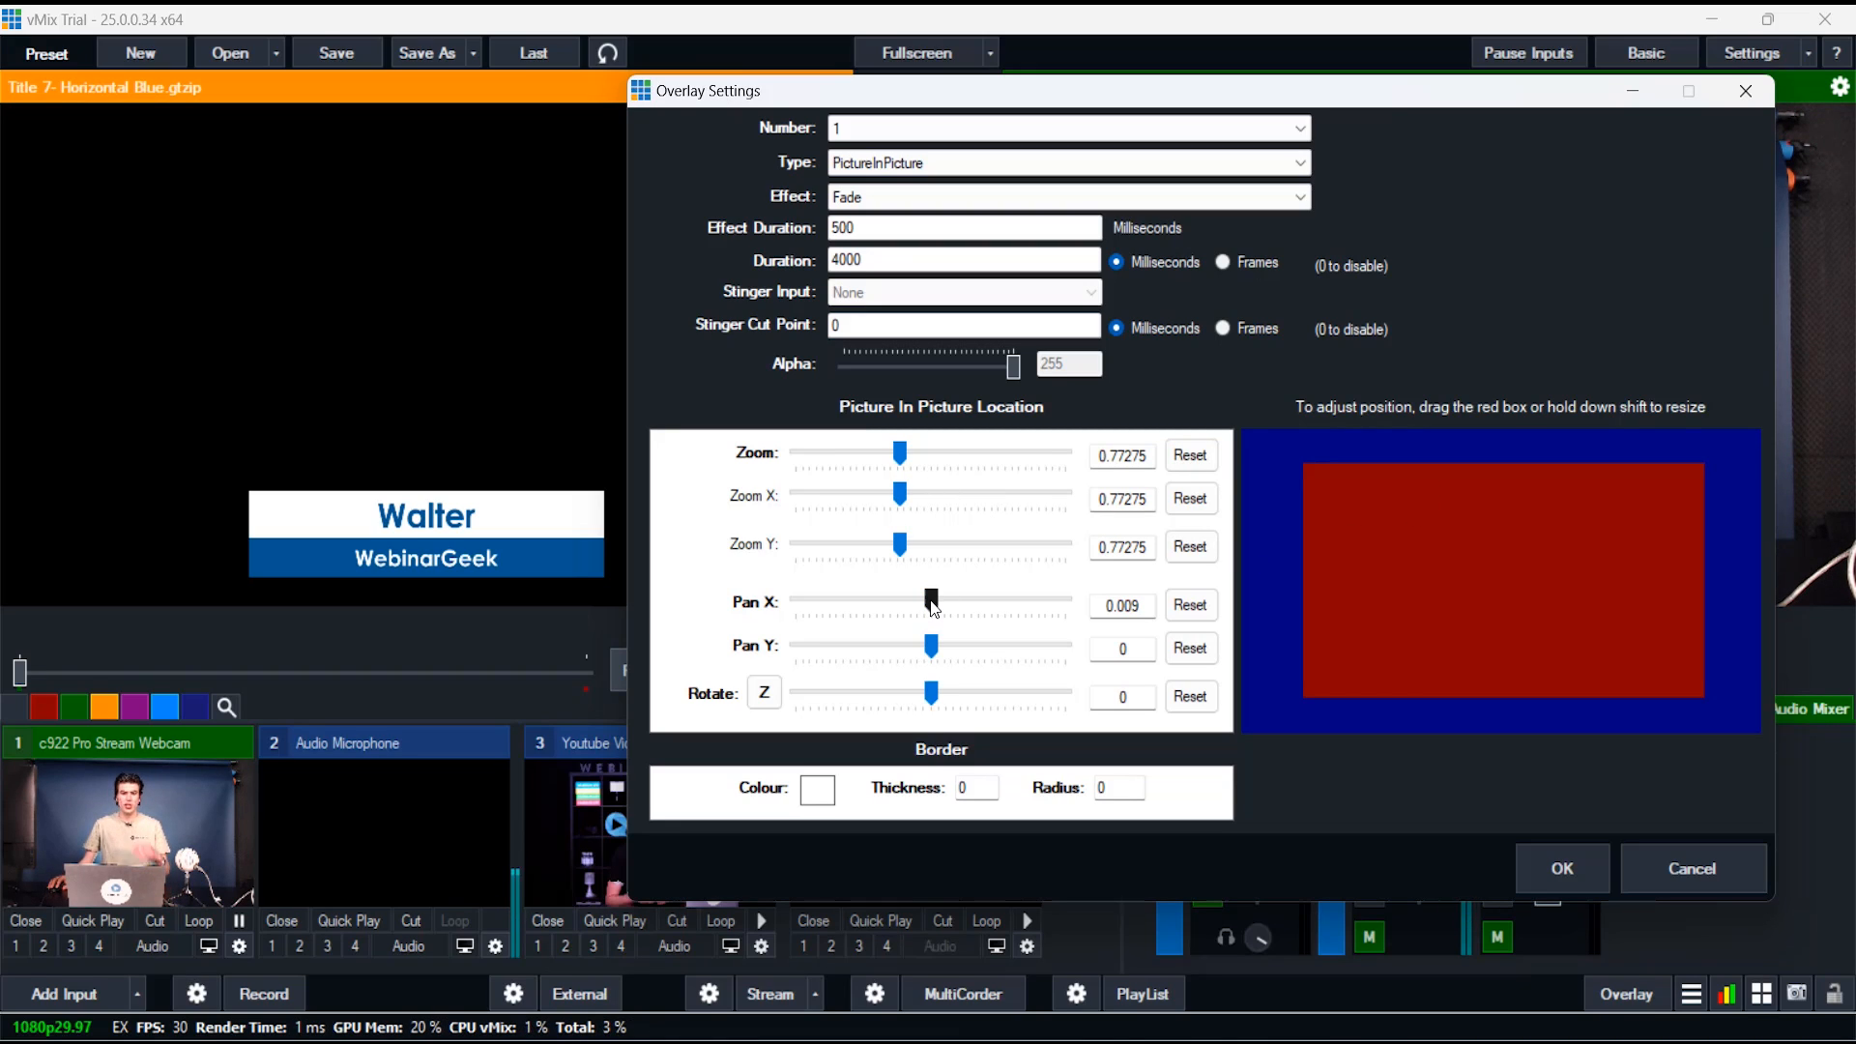
{"action": "left_click_drag", "start_coordinate": [934, 607], "coordinate": [913, 647]}
{"action": "left_click", "coordinate": [1186, 607]}
{"action": "left_click", "coordinate": [1190, 649]}
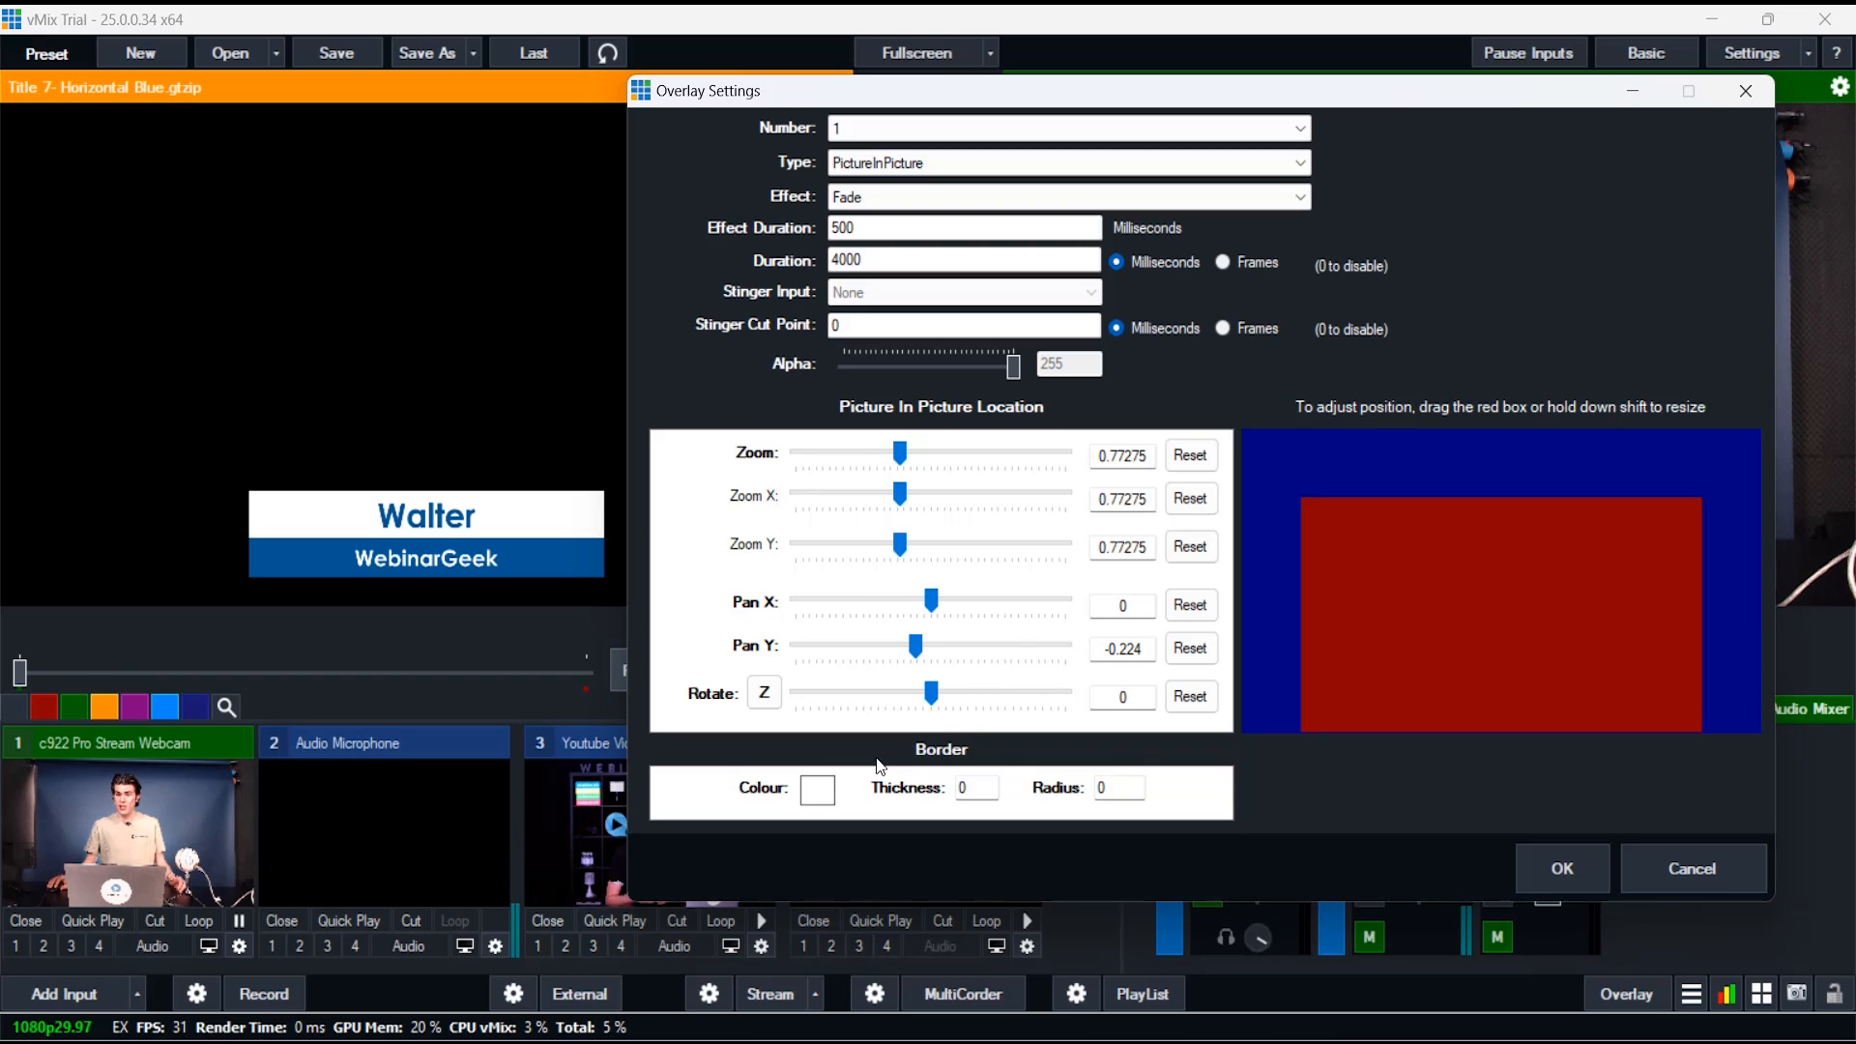
{"action": "left_click", "coordinate": [766, 706]}
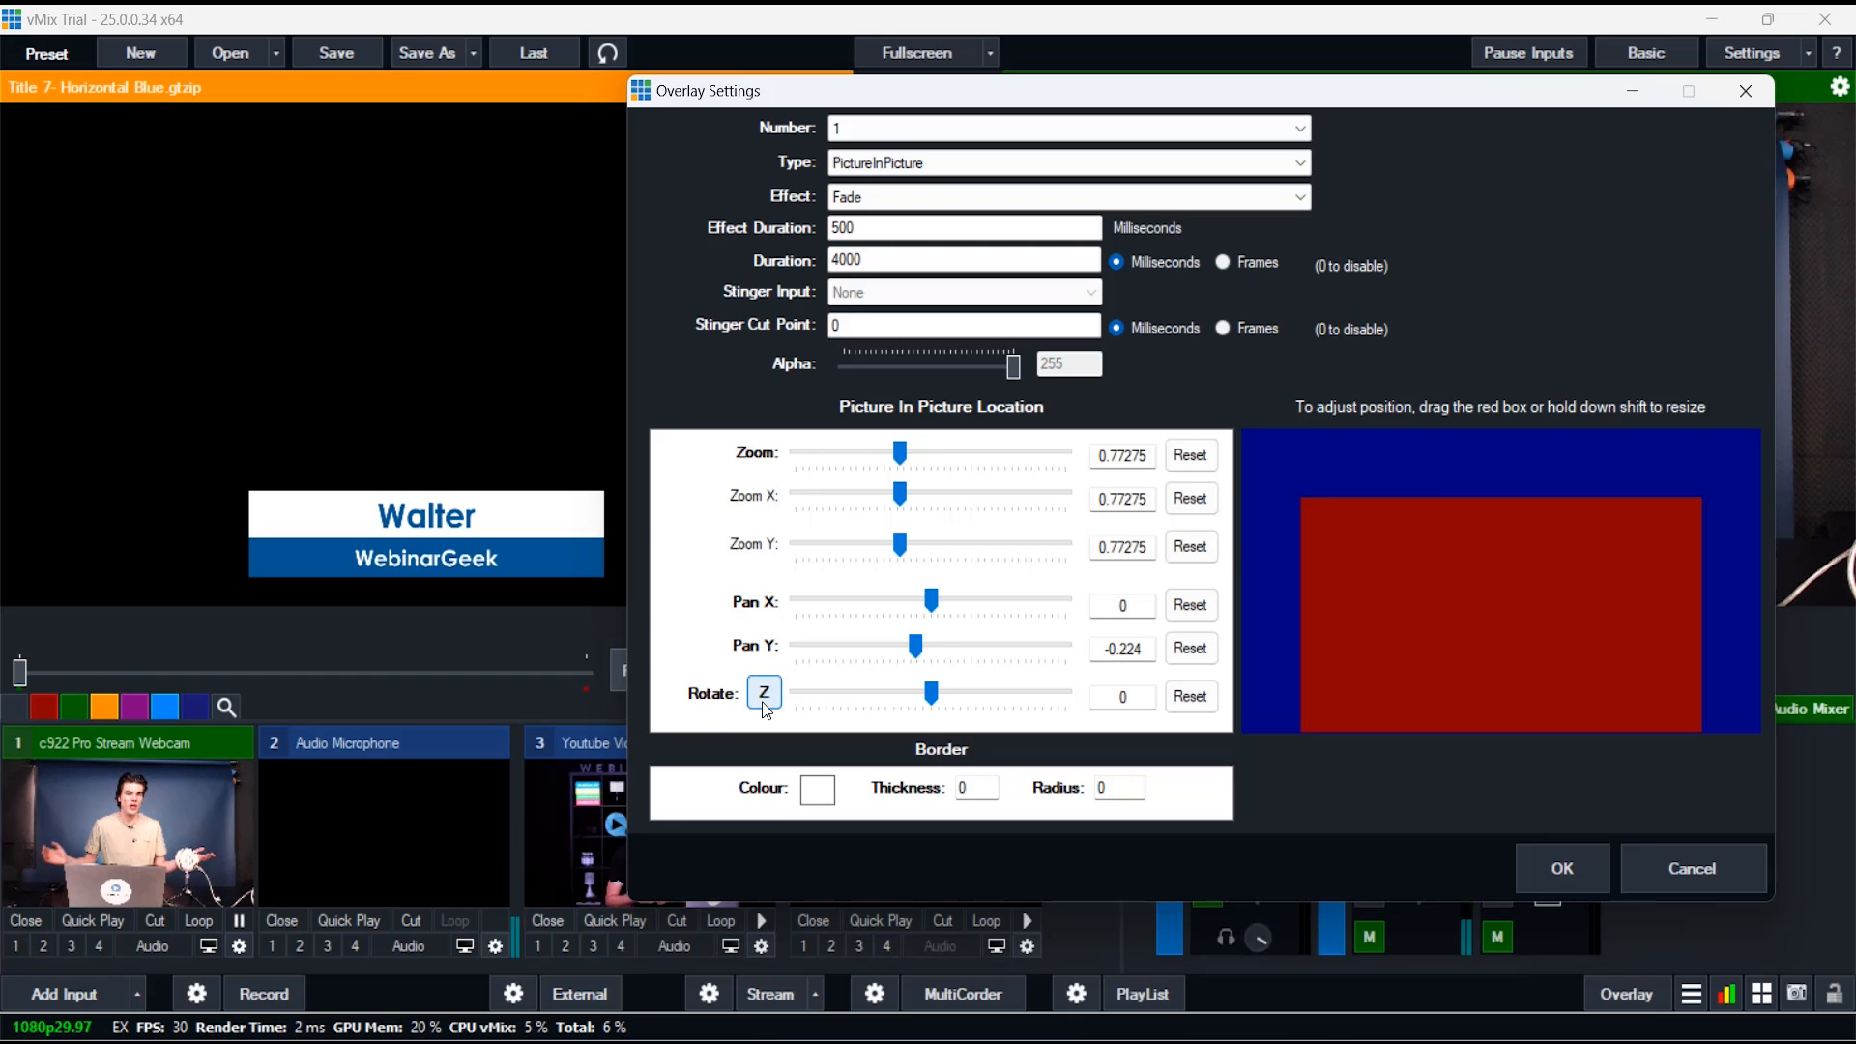
{"action": "left_click", "coordinate": [1566, 869]}
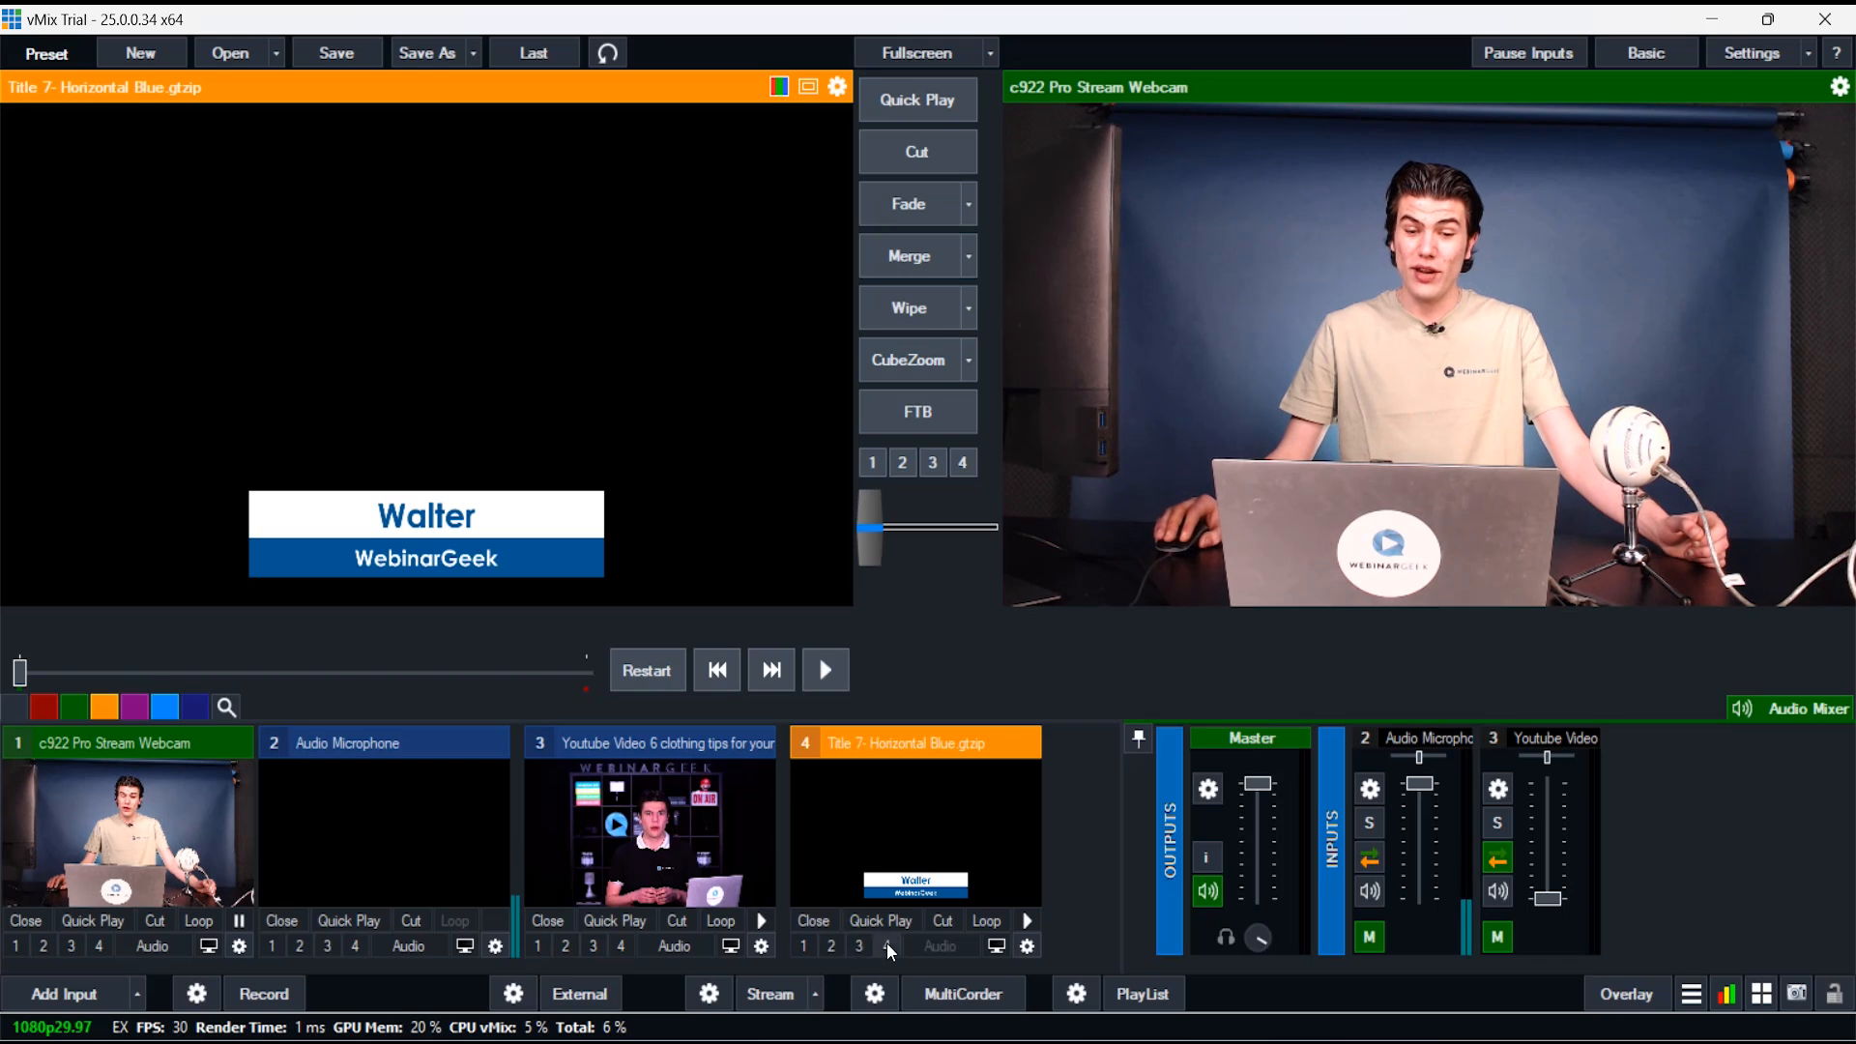
Test the title on the live webcam output by turning it on and off through overlay 1
{"action": "left_click", "coordinate": [803, 948]}
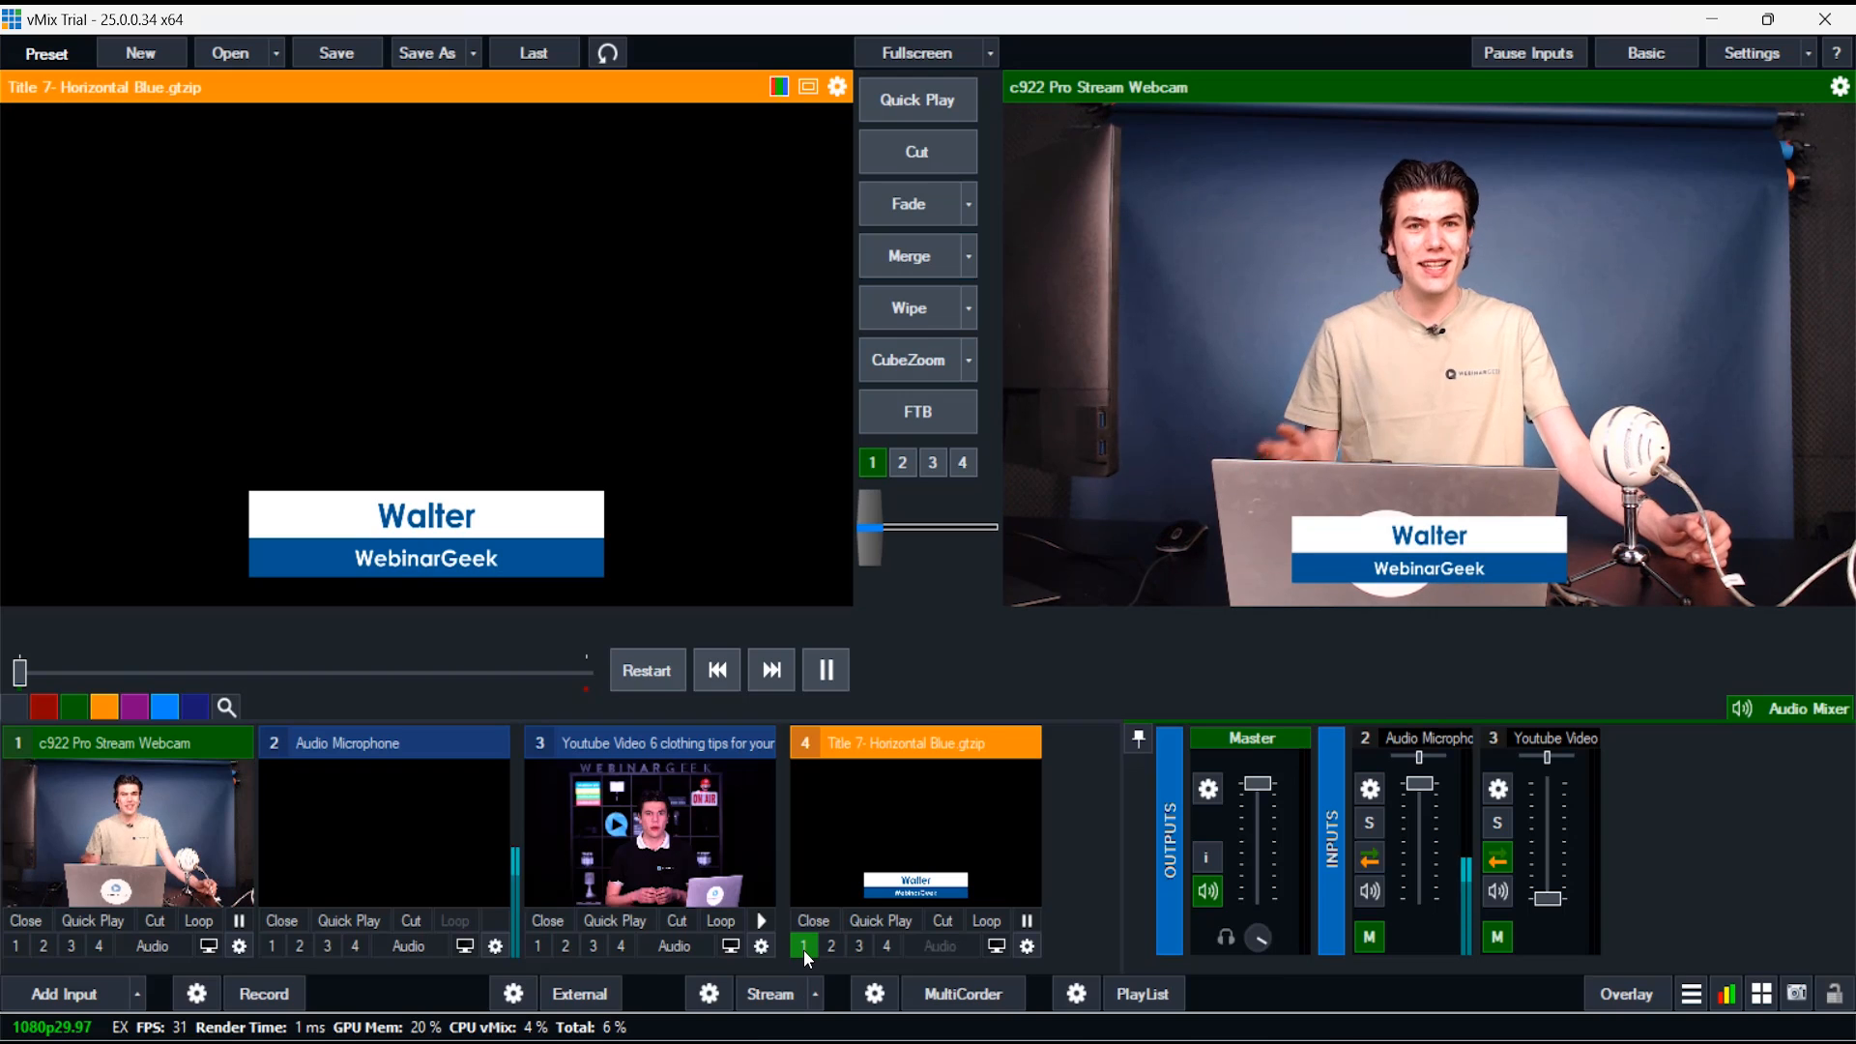
{"action": "left_click", "coordinate": [804, 948]}
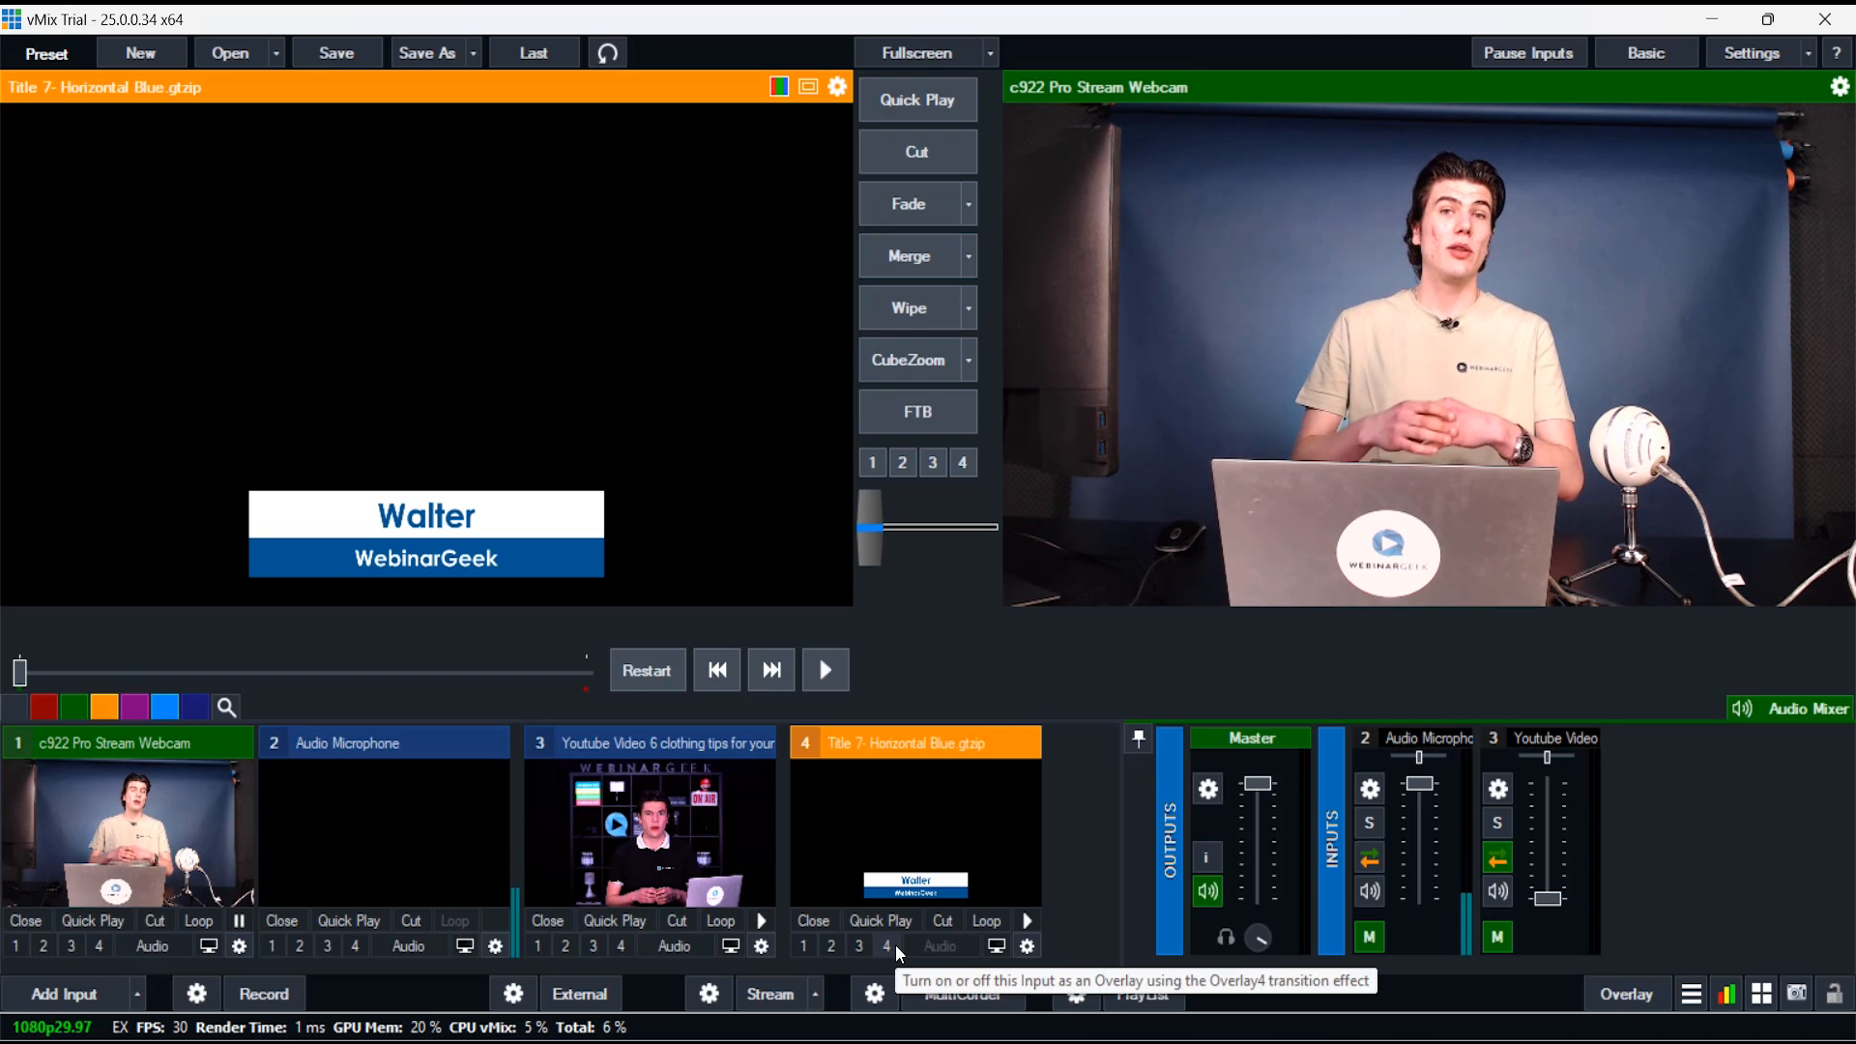
Show and hide the title over the webcam with overlay 1, first from the title input and again from the transition controls
{"action": "left_click", "coordinate": [805, 950]}
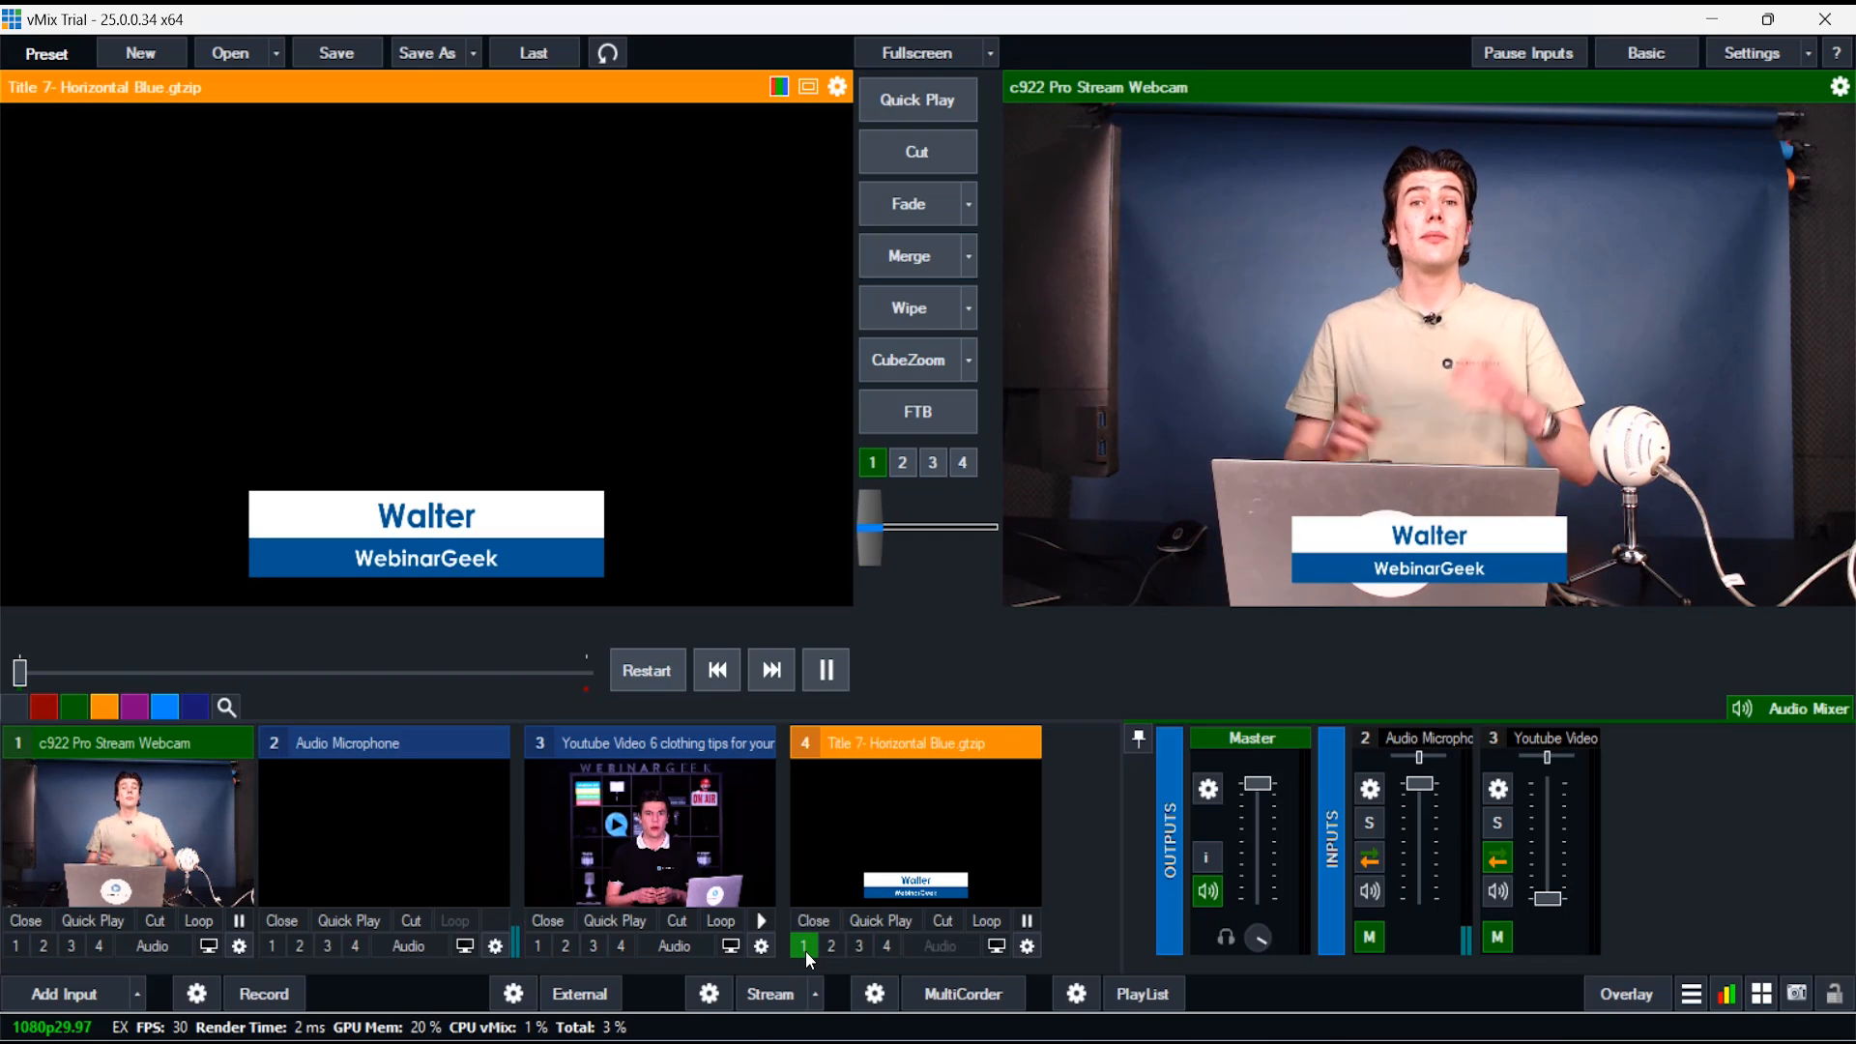
{"action": "left_click", "coordinate": [805, 950]}
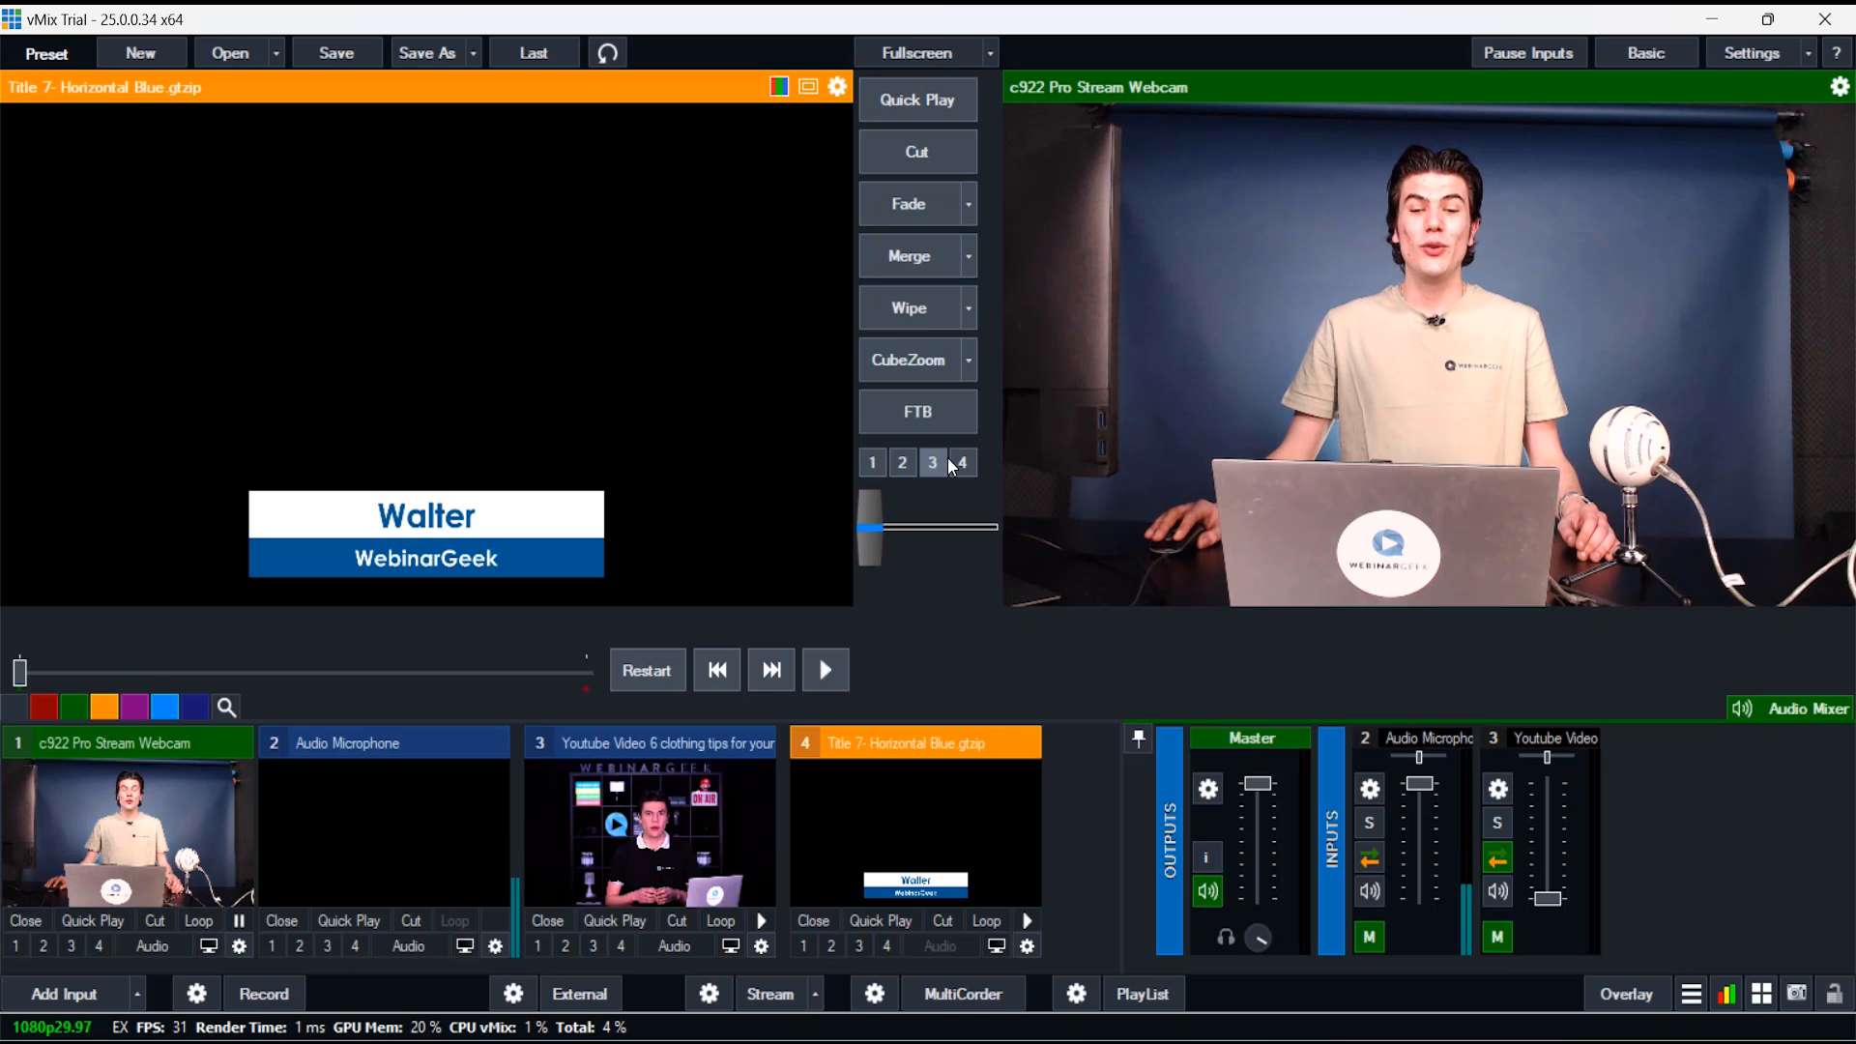
{"action": "left_click", "coordinate": [874, 461]}
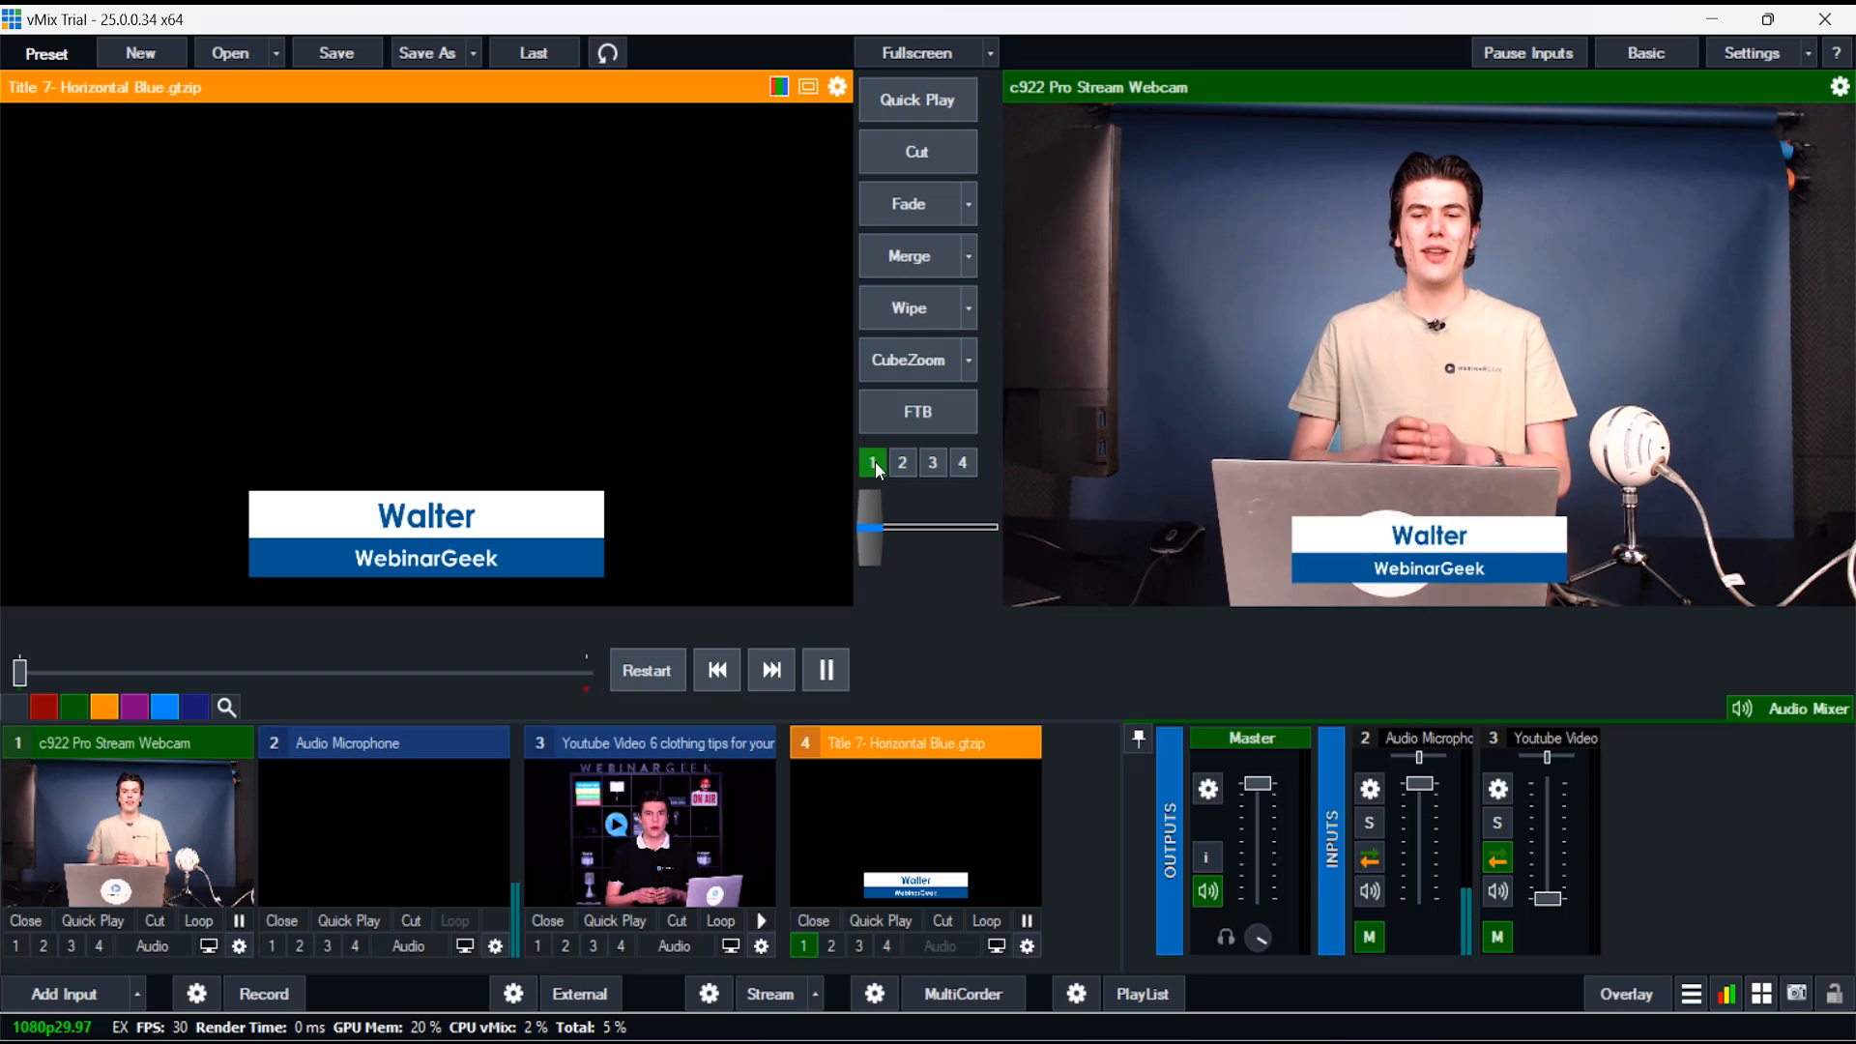
{"action": "left_click", "coordinate": [874, 462]}
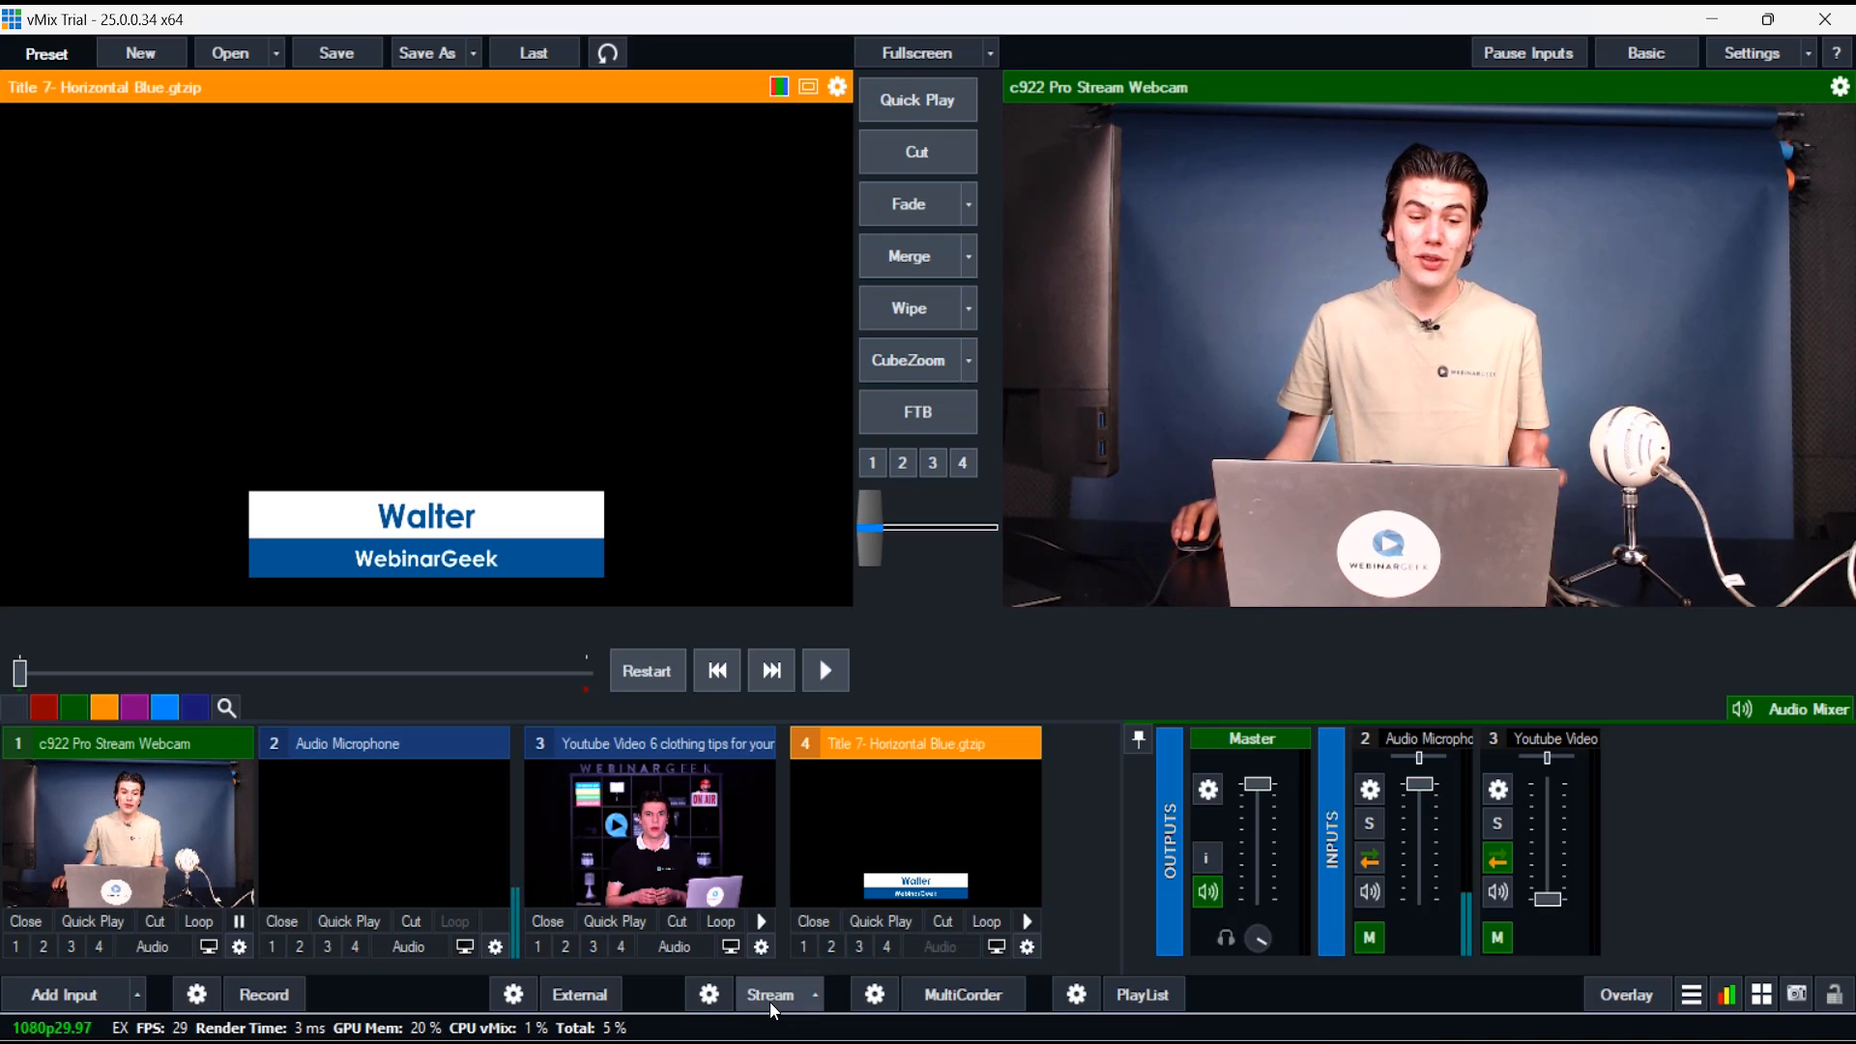
Open the streaming settings, switch to WebinarGeek, and open the vMix YouTube webinar's dry run, dismissing its notice
{"action": "left_click", "coordinate": [709, 994]}
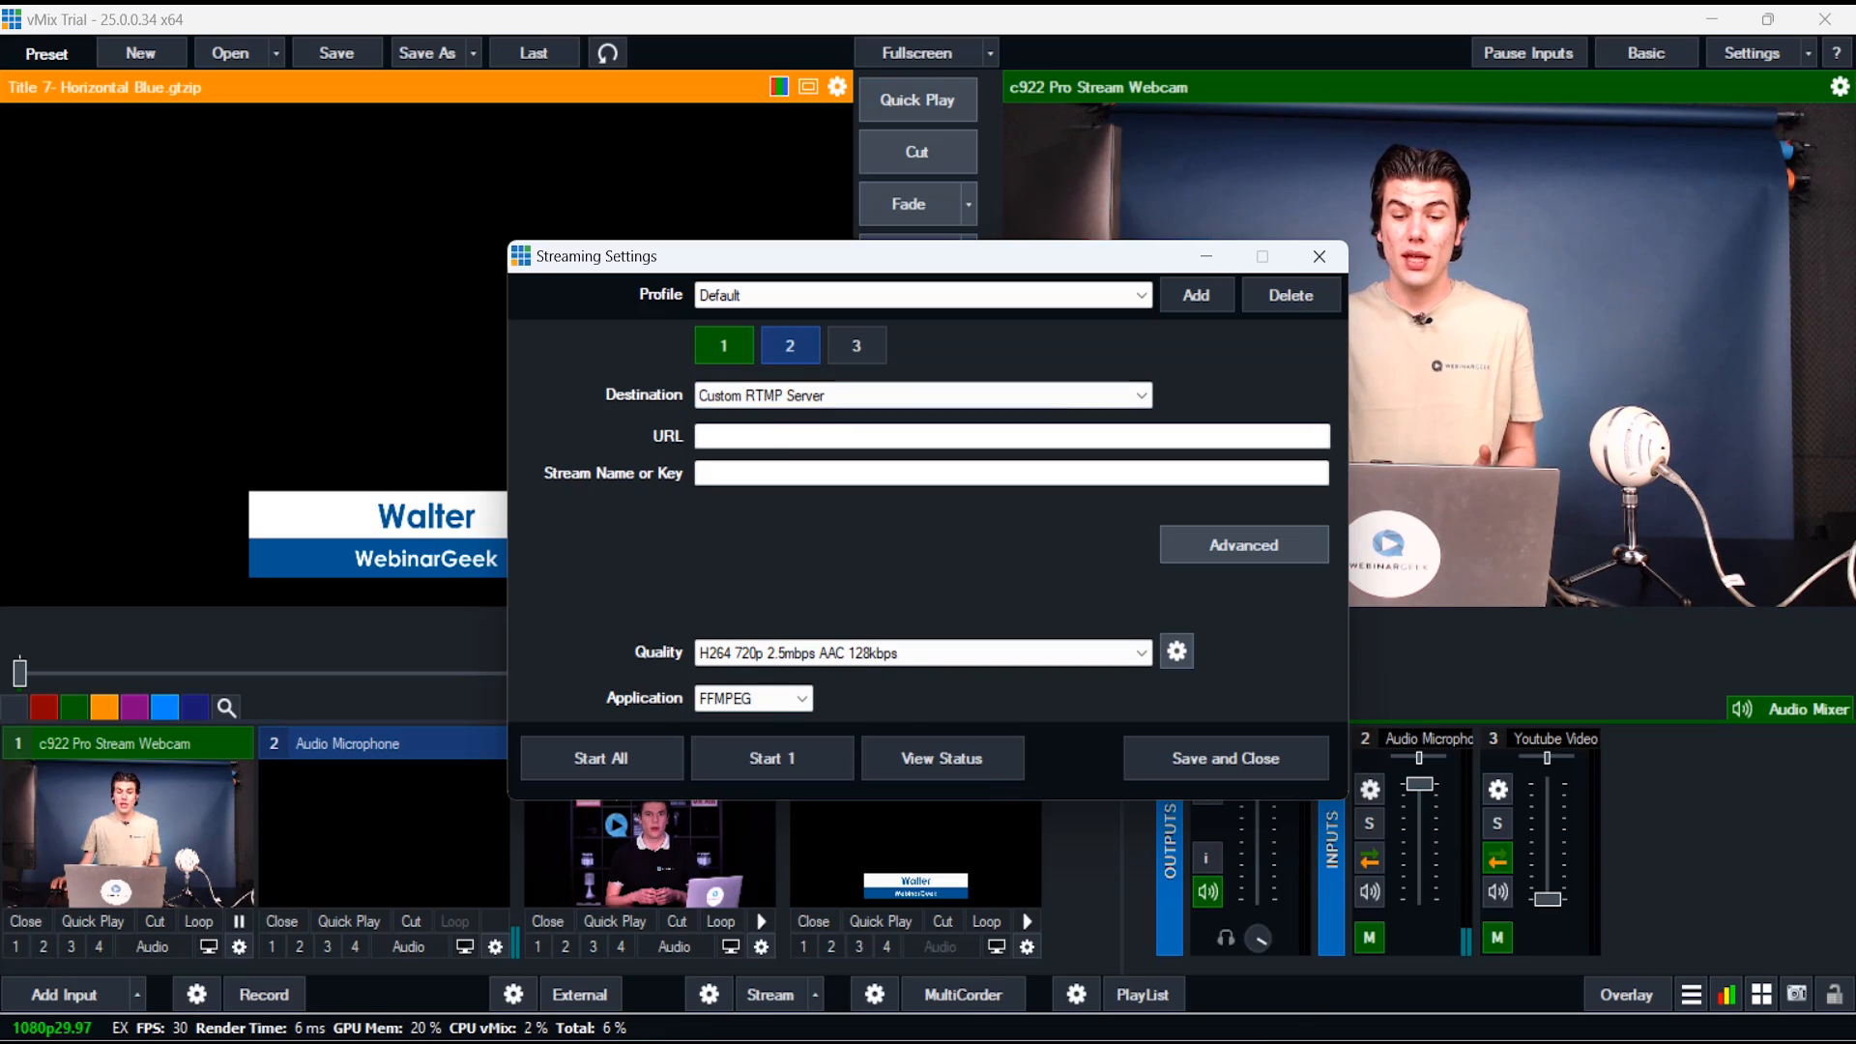
{"action": "left_click", "coordinate": [1170, 932]}
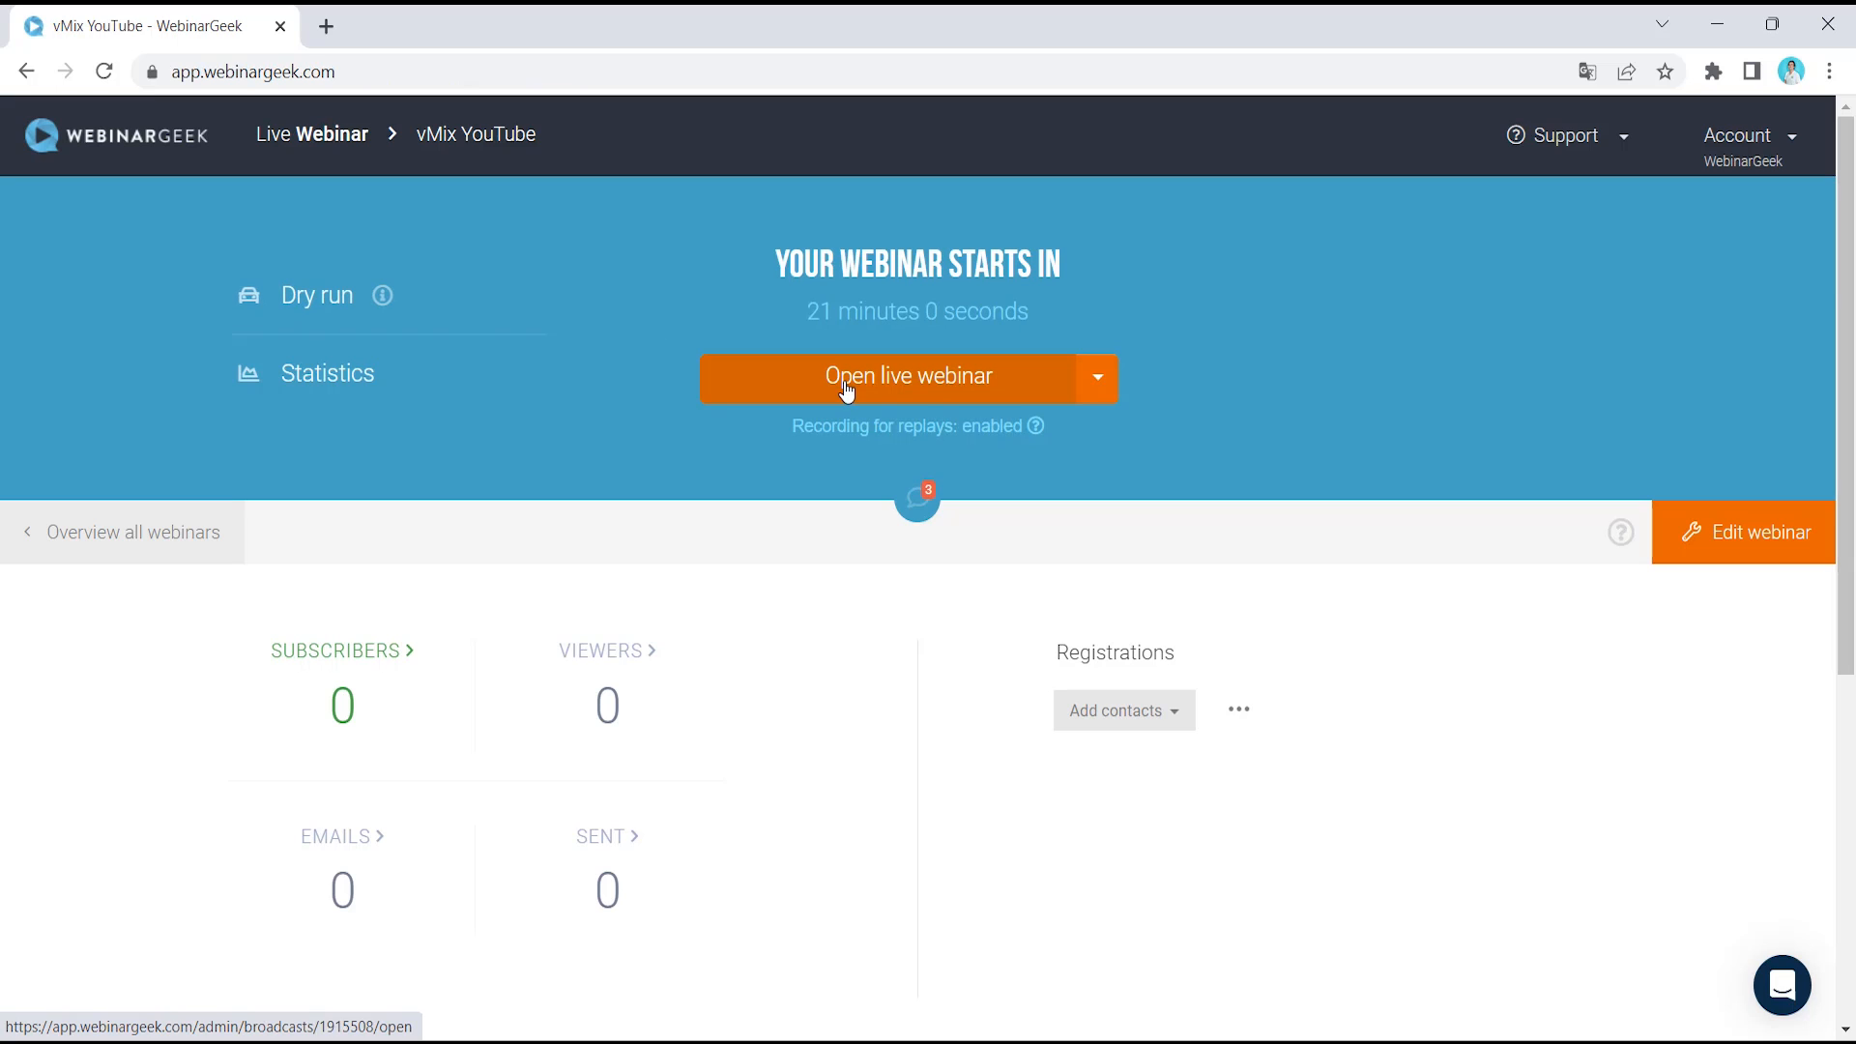
{"action": "left_click", "coordinate": [300, 308]}
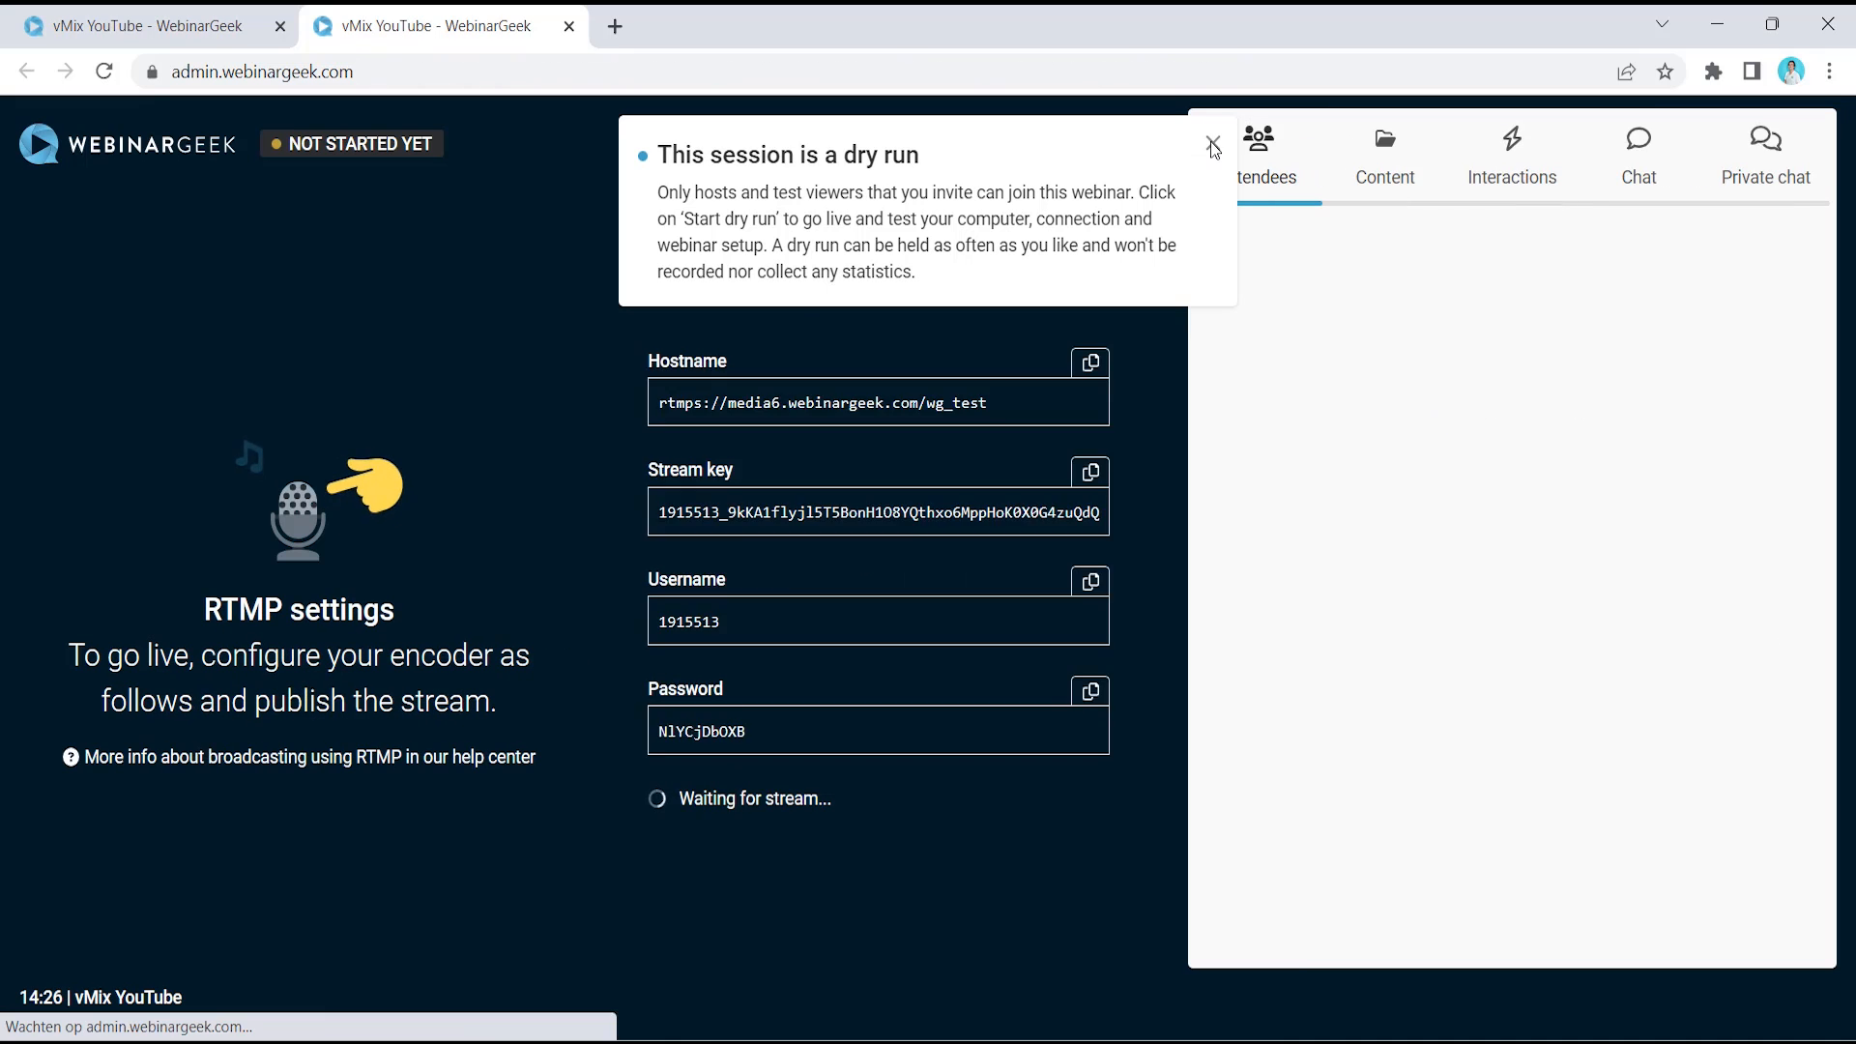
{"action": "left_click", "coordinate": [1213, 142]}
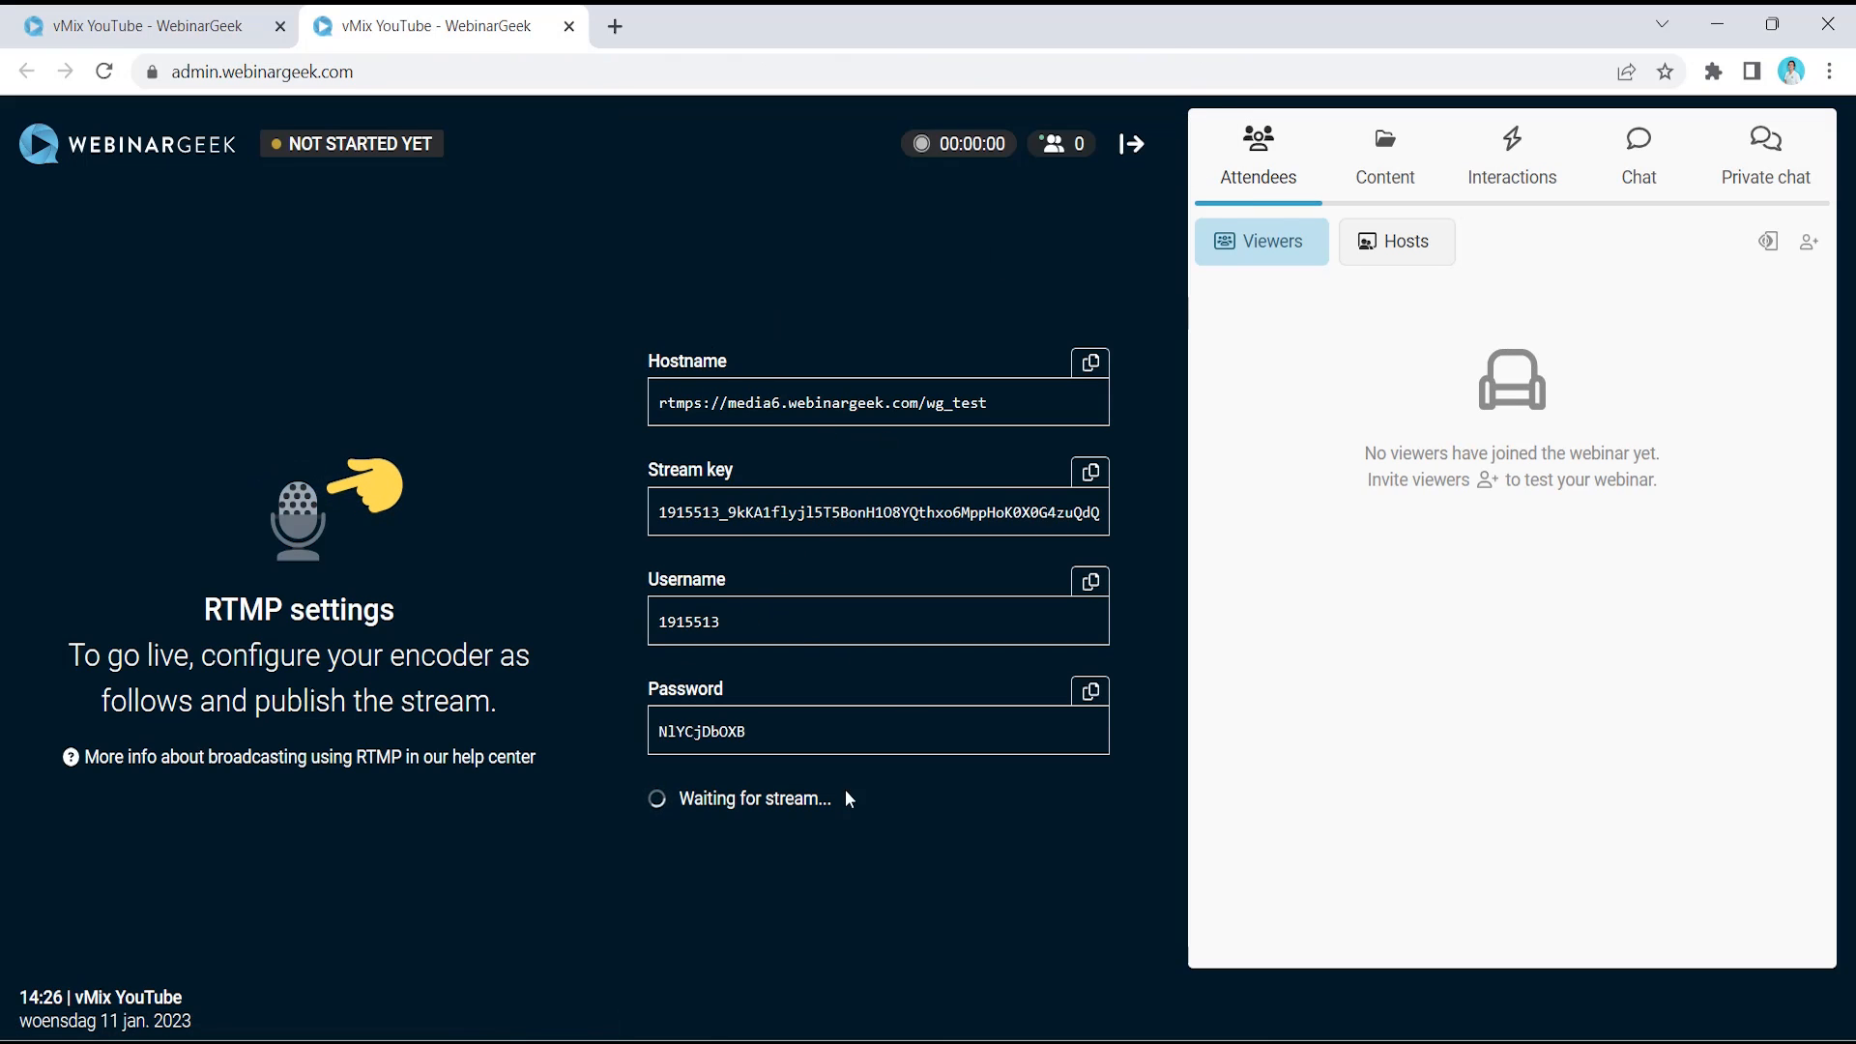
Copy the hostname rtmps://media6.webinargeek.com/wg_test from WebinarGeek into the stream URL in vMix's streaming settings
{"action": "left_click", "coordinate": [1095, 360]}
{"action": "mouse_move", "coordinate": [986, 942]}
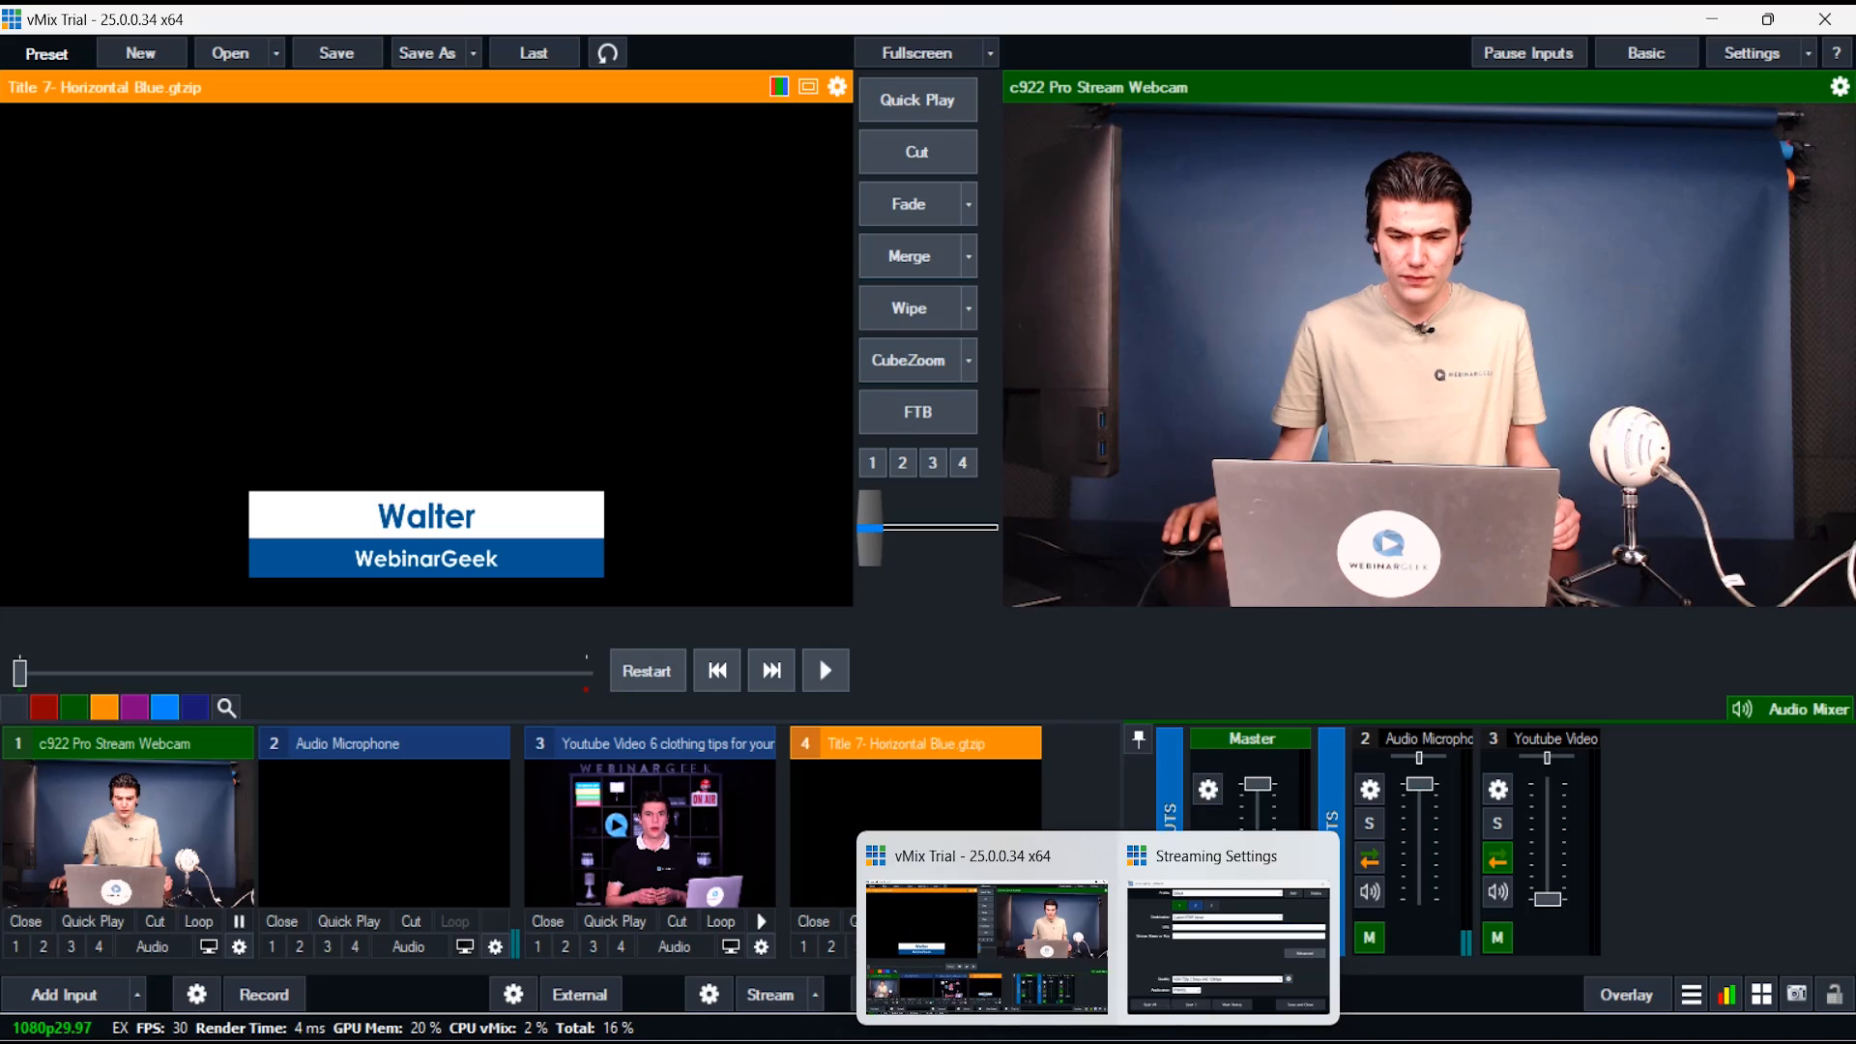
{"action": "left_click", "coordinate": [1228, 943]}
{"action": "left_click", "coordinate": [781, 436]}
{"action": "key", "text": "ctrl+v"}
Copy the stream key from WebinarGeek into the Stream Name or Key field of vMix's streaming settings
{"action": "left_click", "coordinate": [1127, 938]}
{"action": "left_click", "coordinate": [1090, 468]}
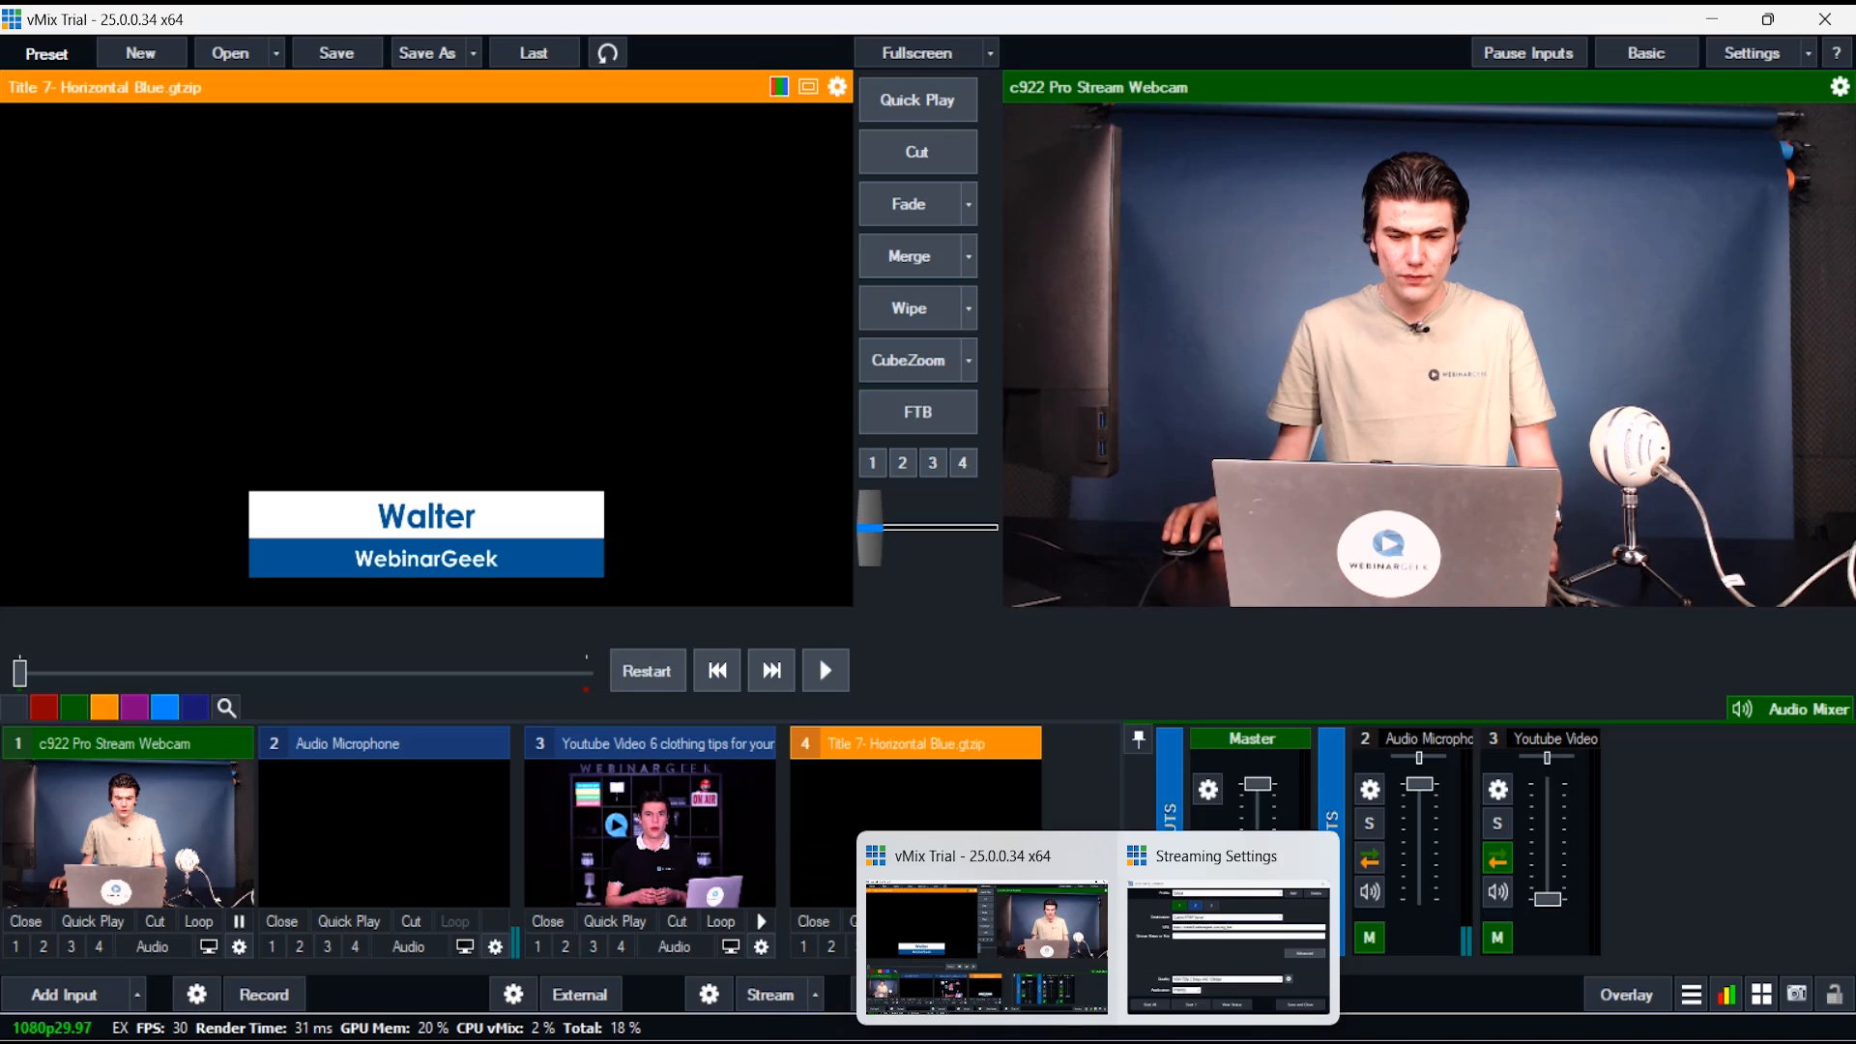
{"action": "left_click", "coordinate": [1244, 942]}
{"action": "left_click", "coordinate": [870, 471]}
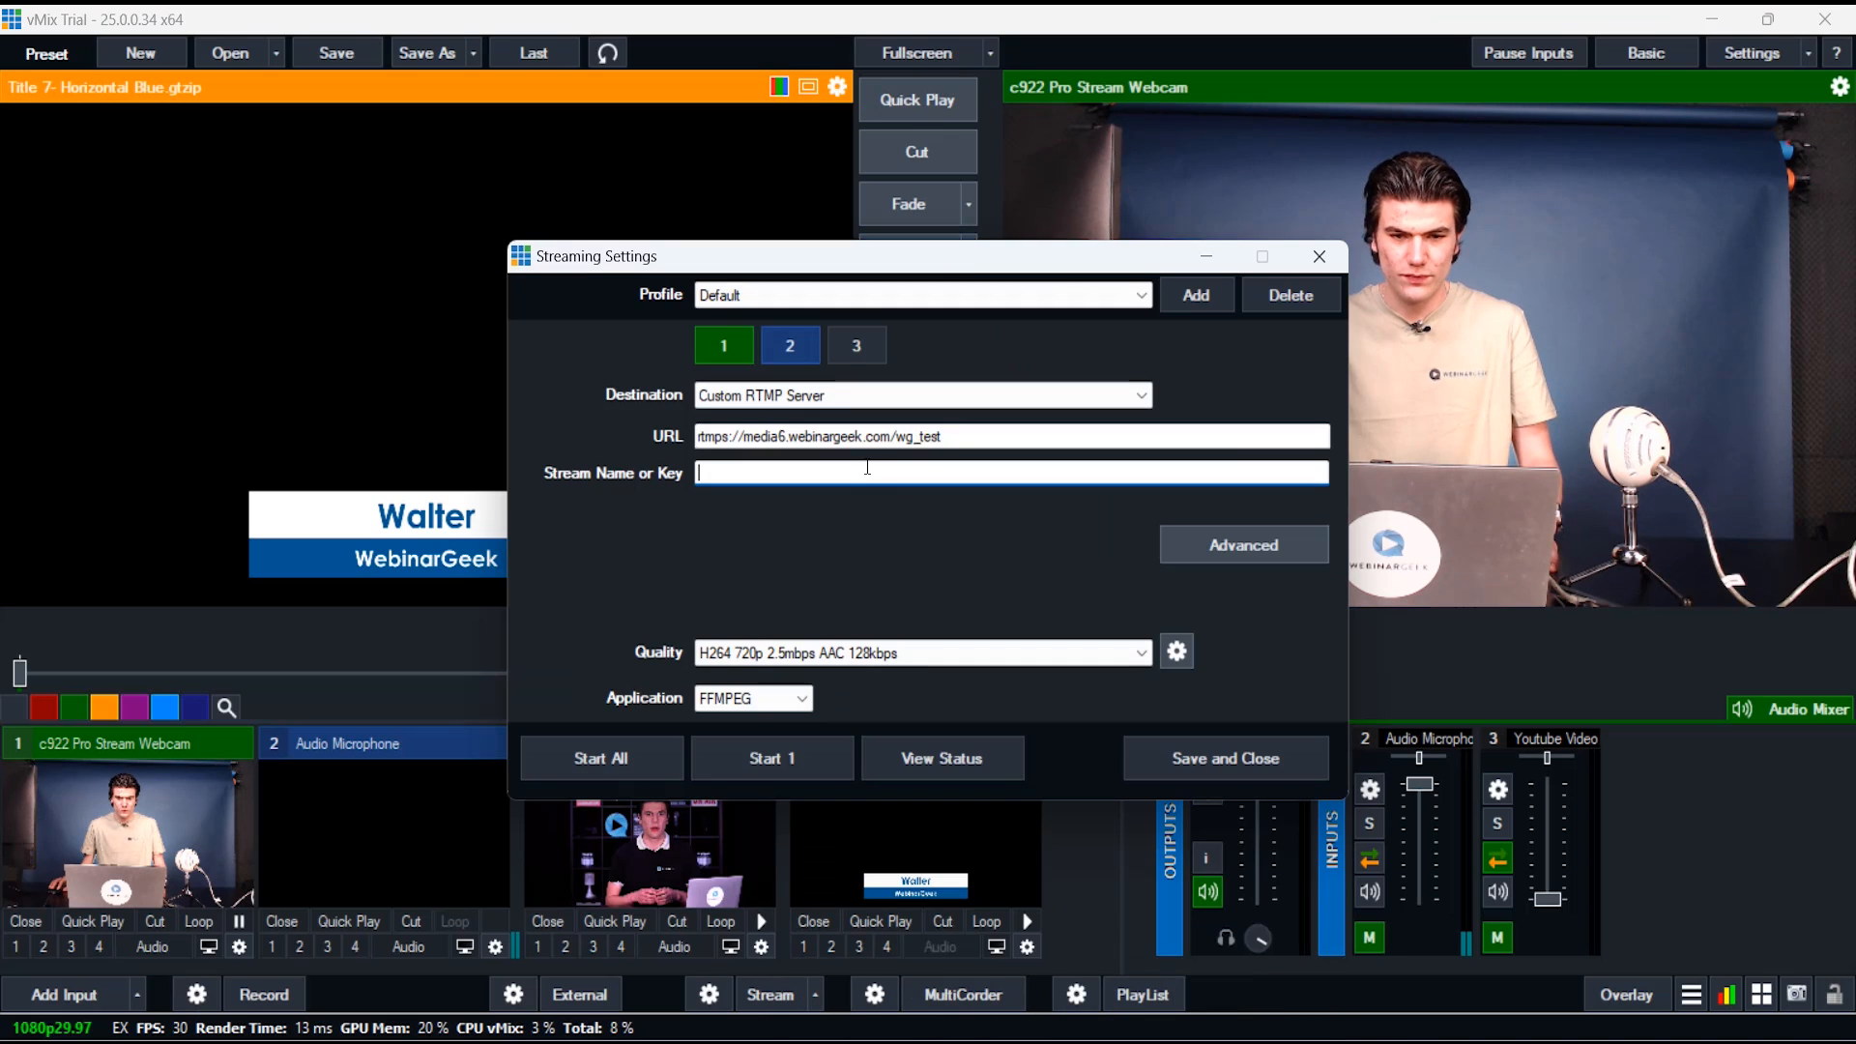
{"action": "key", "text": "ctrl+v"}
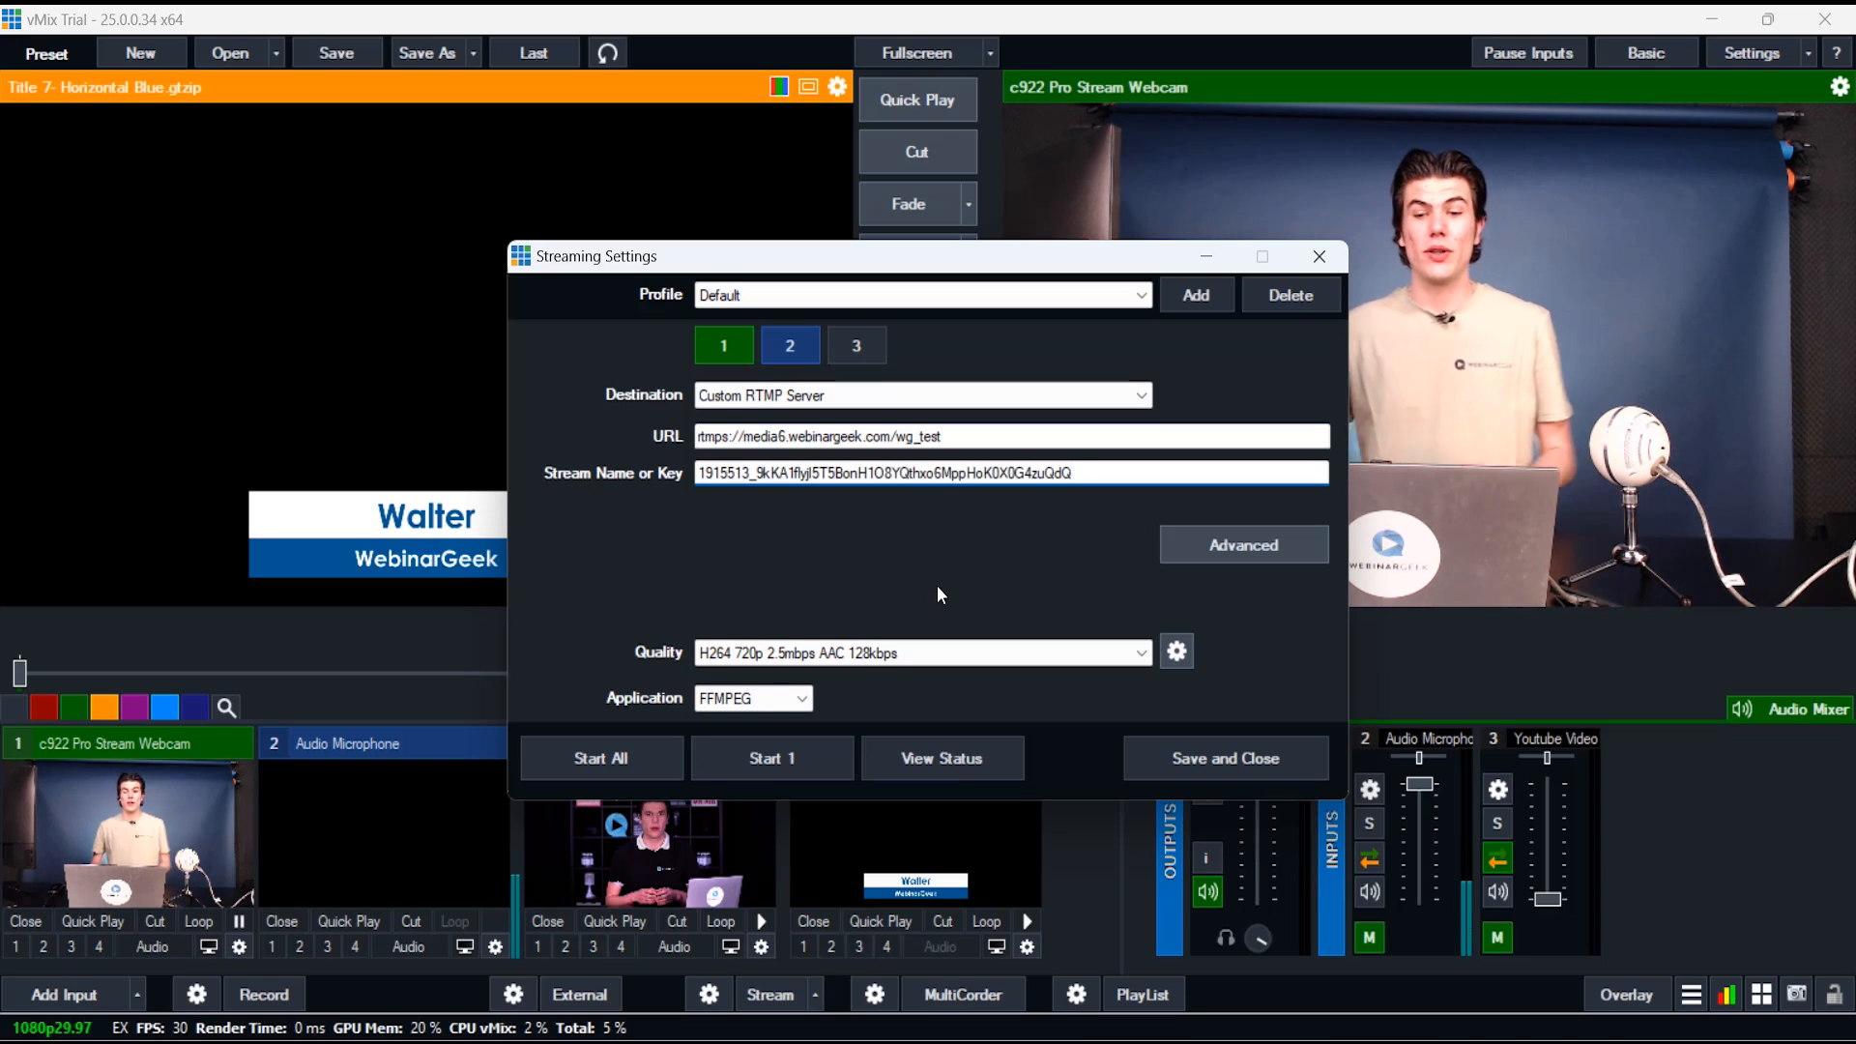
Copy the stream username from WebinarGeek into the Username field of vMix's advanced stream settings
{"action": "left_click", "coordinate": [1232, 543]}
{"action": "key", "text": "BackSpace"}
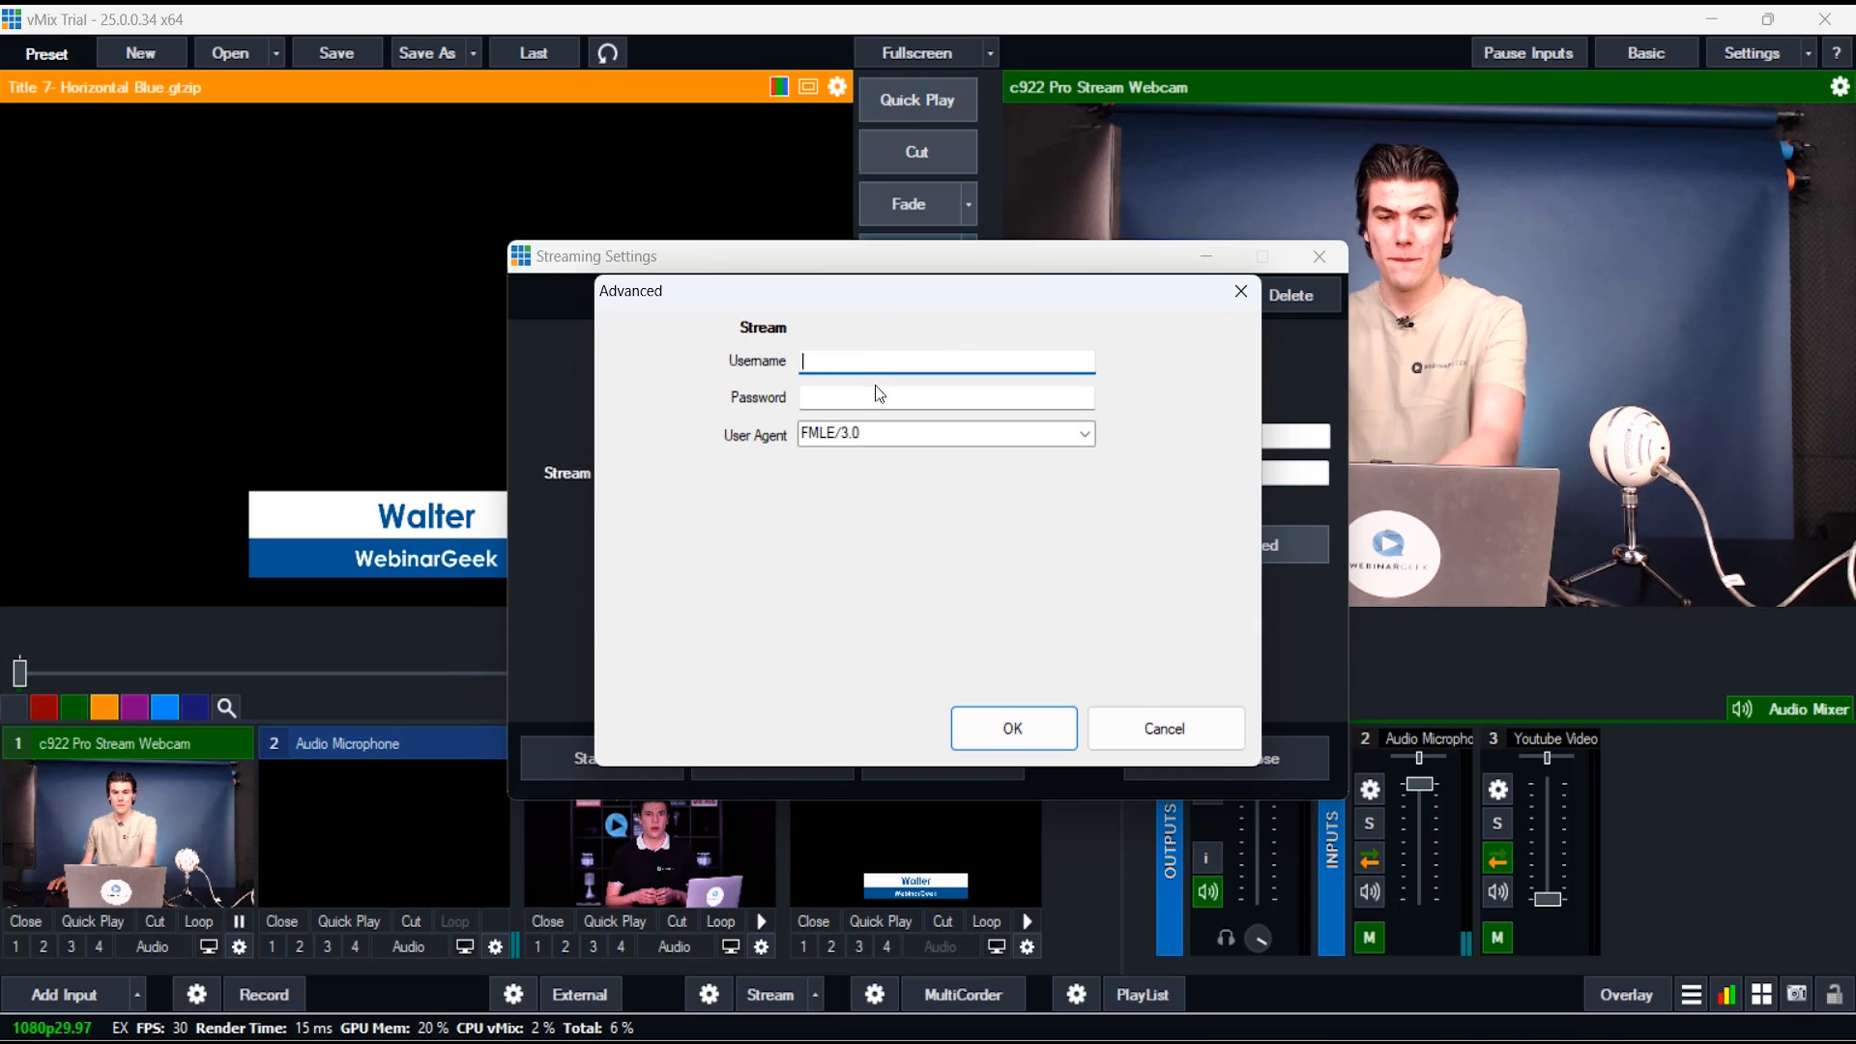
{"action": "mouse_move", "coordinate": [1045, 1042]}
{"action": "left_click", "coordinate": [1180, 952]}
{"action": "left_click", "coordinate": [1093, 582]}
{"action": "left_click", "coordinate": [1339, 943]}
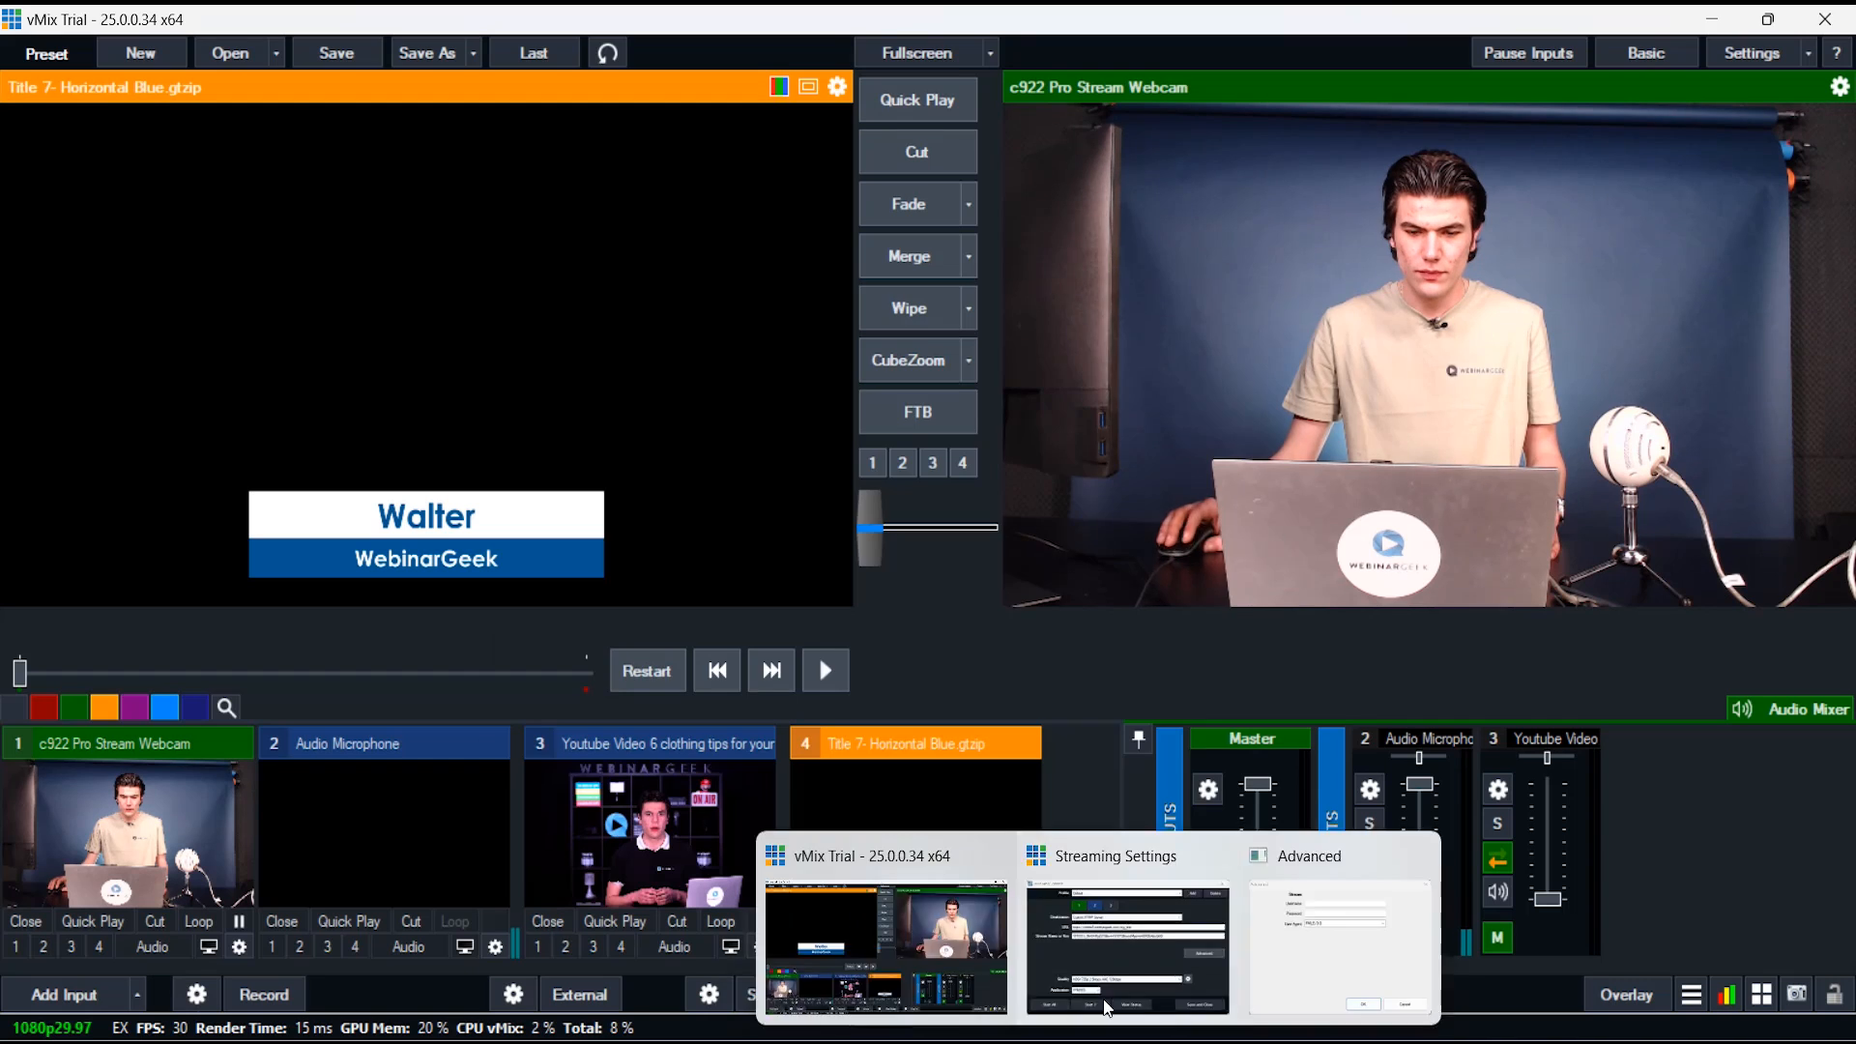
{"action": "key", "text": "ctrl+v"}
Copy the stream password from WebinarGeek into vMix's advanced stream settings and save the streaming settings
{"action": "key", "text": "Tab"}
{"action": "left_click", "coordinate": [1180, 953]}
{"action": "left_click", "coordinate": [1090, 691]}
{"action": "left_click", "coordinate": [1339, 942]}
{"action": "key", "text": "ctrl+v"}
{"action": "left_click", "coordinate": [1033, 731]}
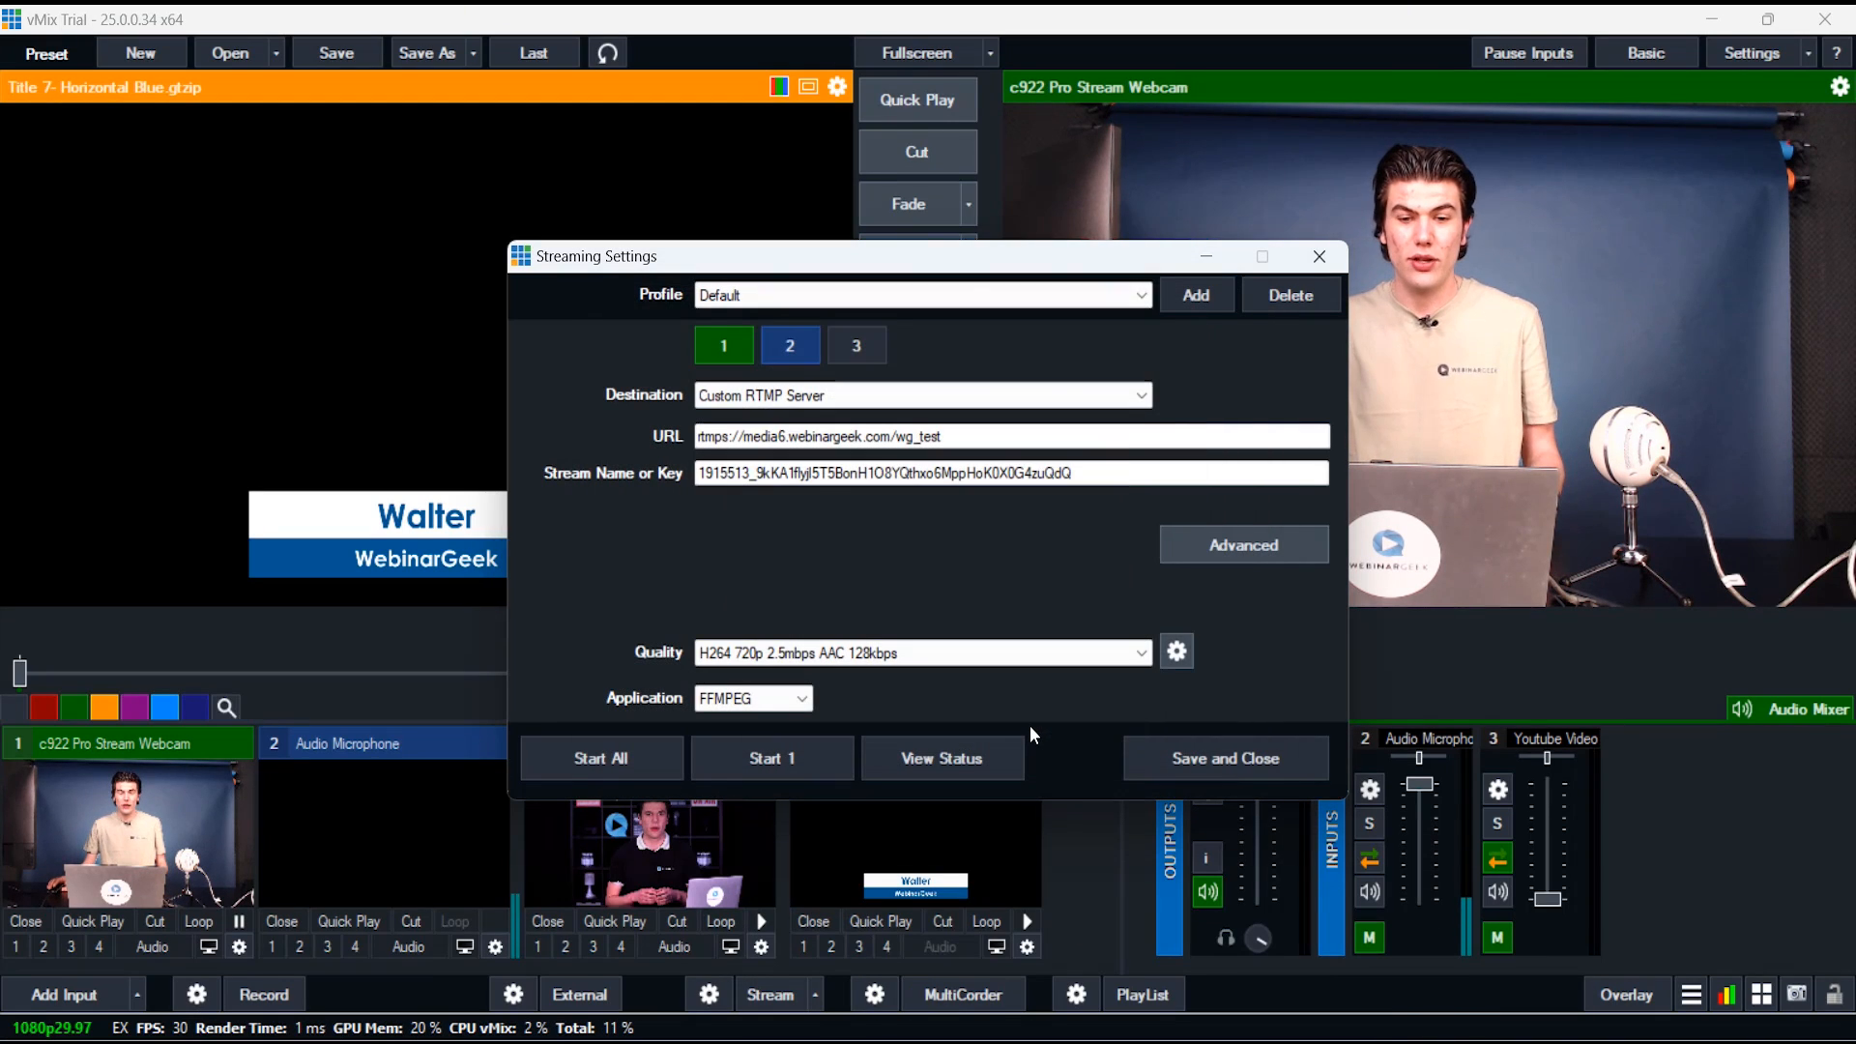
{"action": "left_click", "coordinate": [1193, 763]}
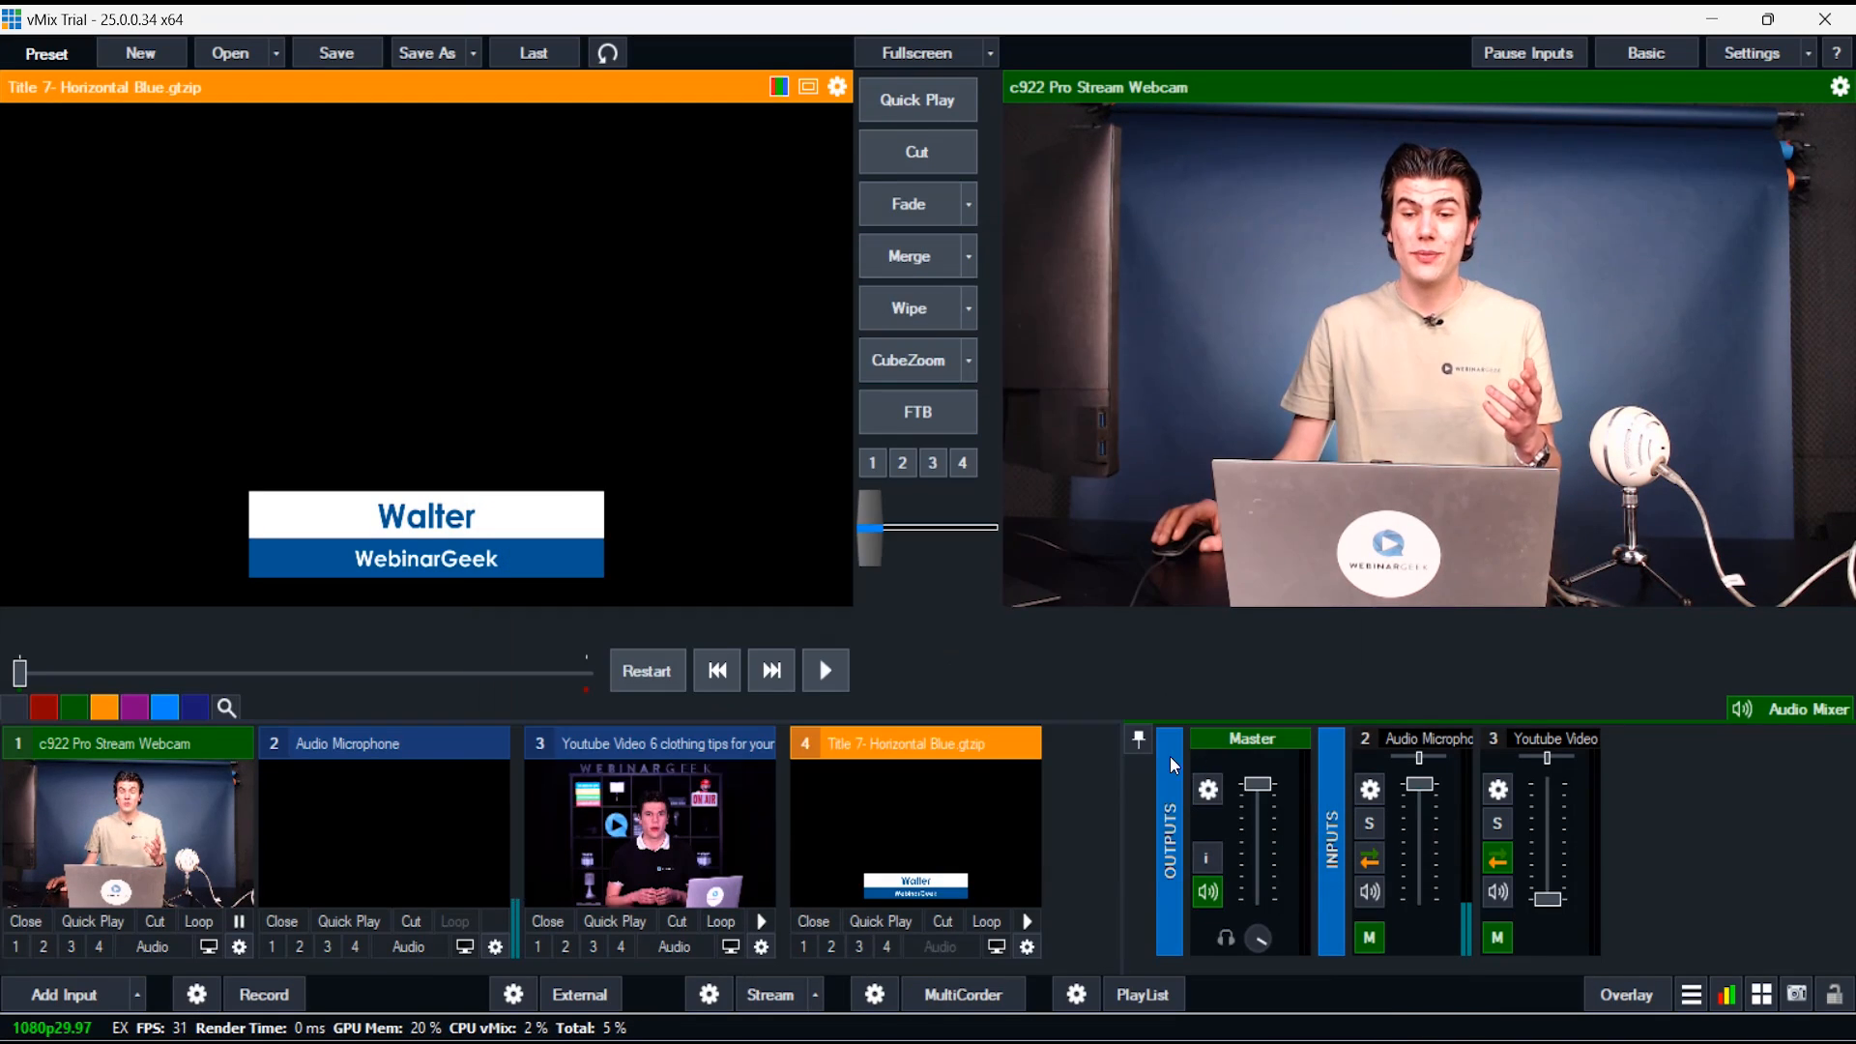
Start the vMix stream, check the incoming video in the WebinarGeek dry run, and return to vMix
{"action": "left_click", "coordinate": [770, 1001]}
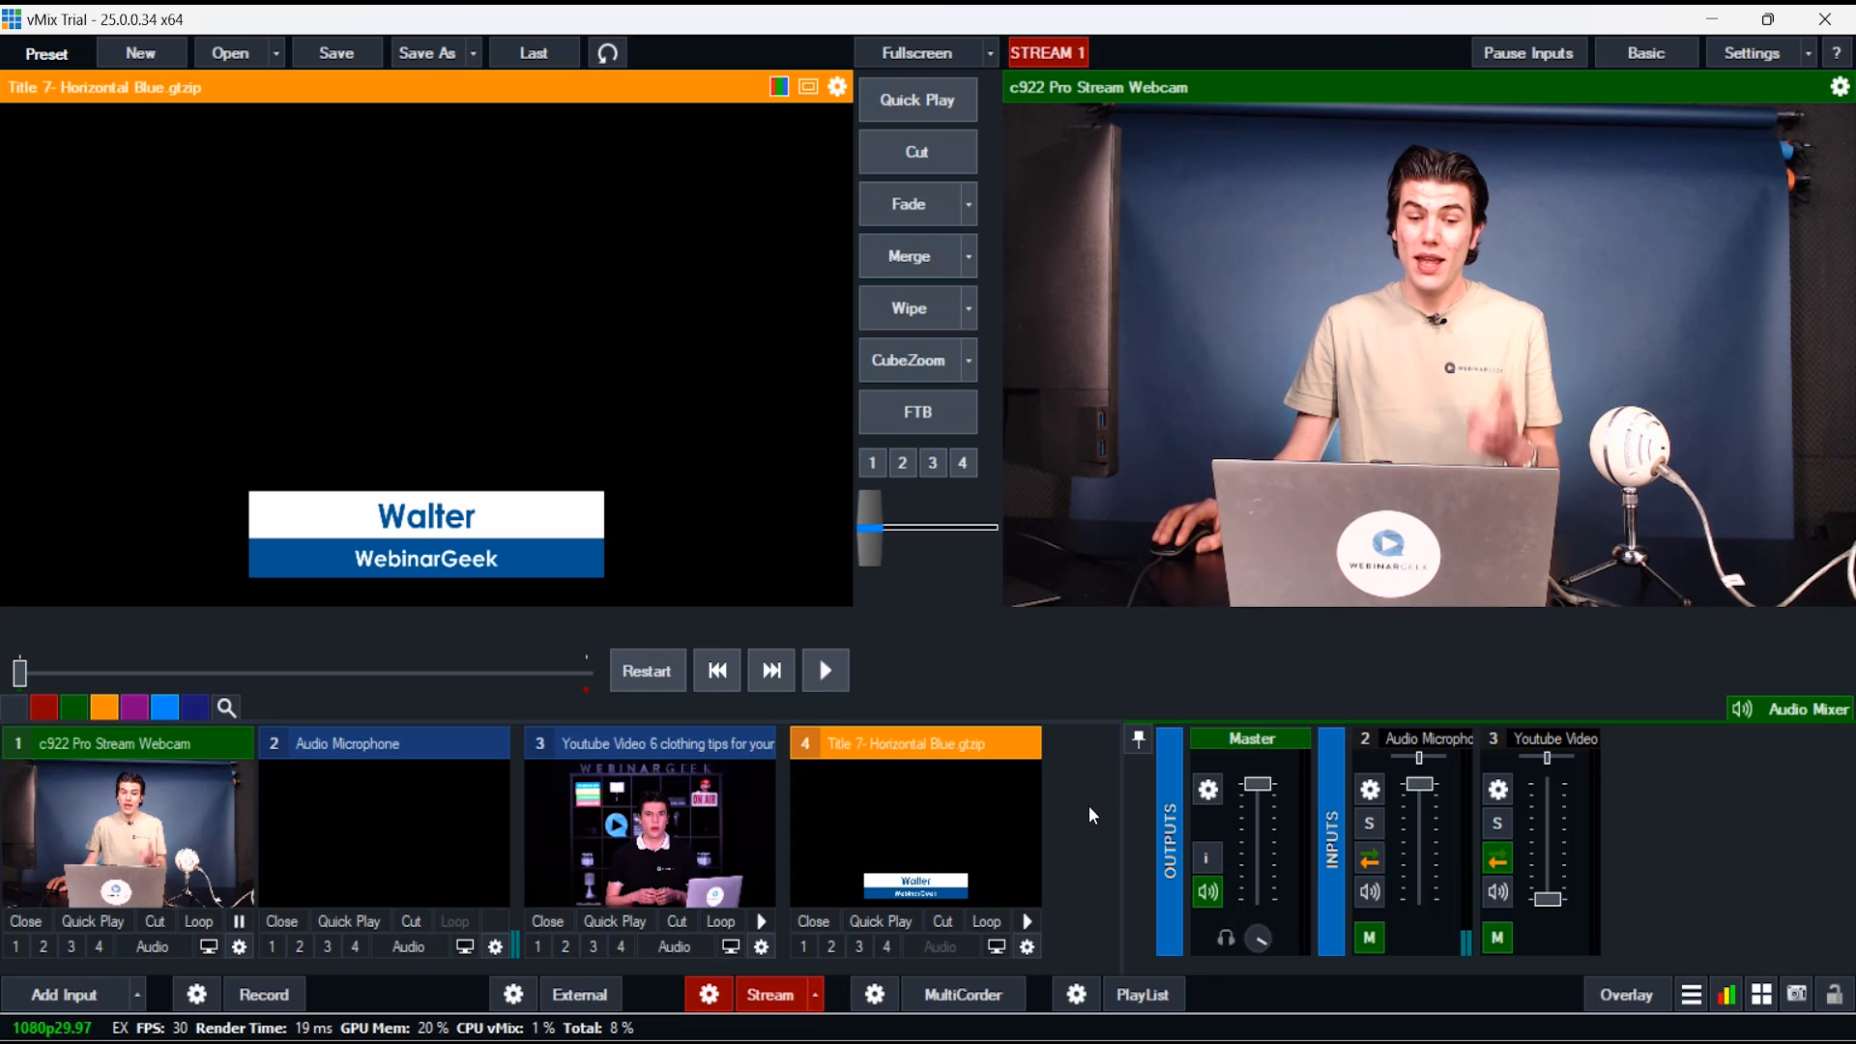
{"action": "left_click", "coordinate": [1045, 1040]}
{"action": "left_click", "coordinate": [1116, 953]}
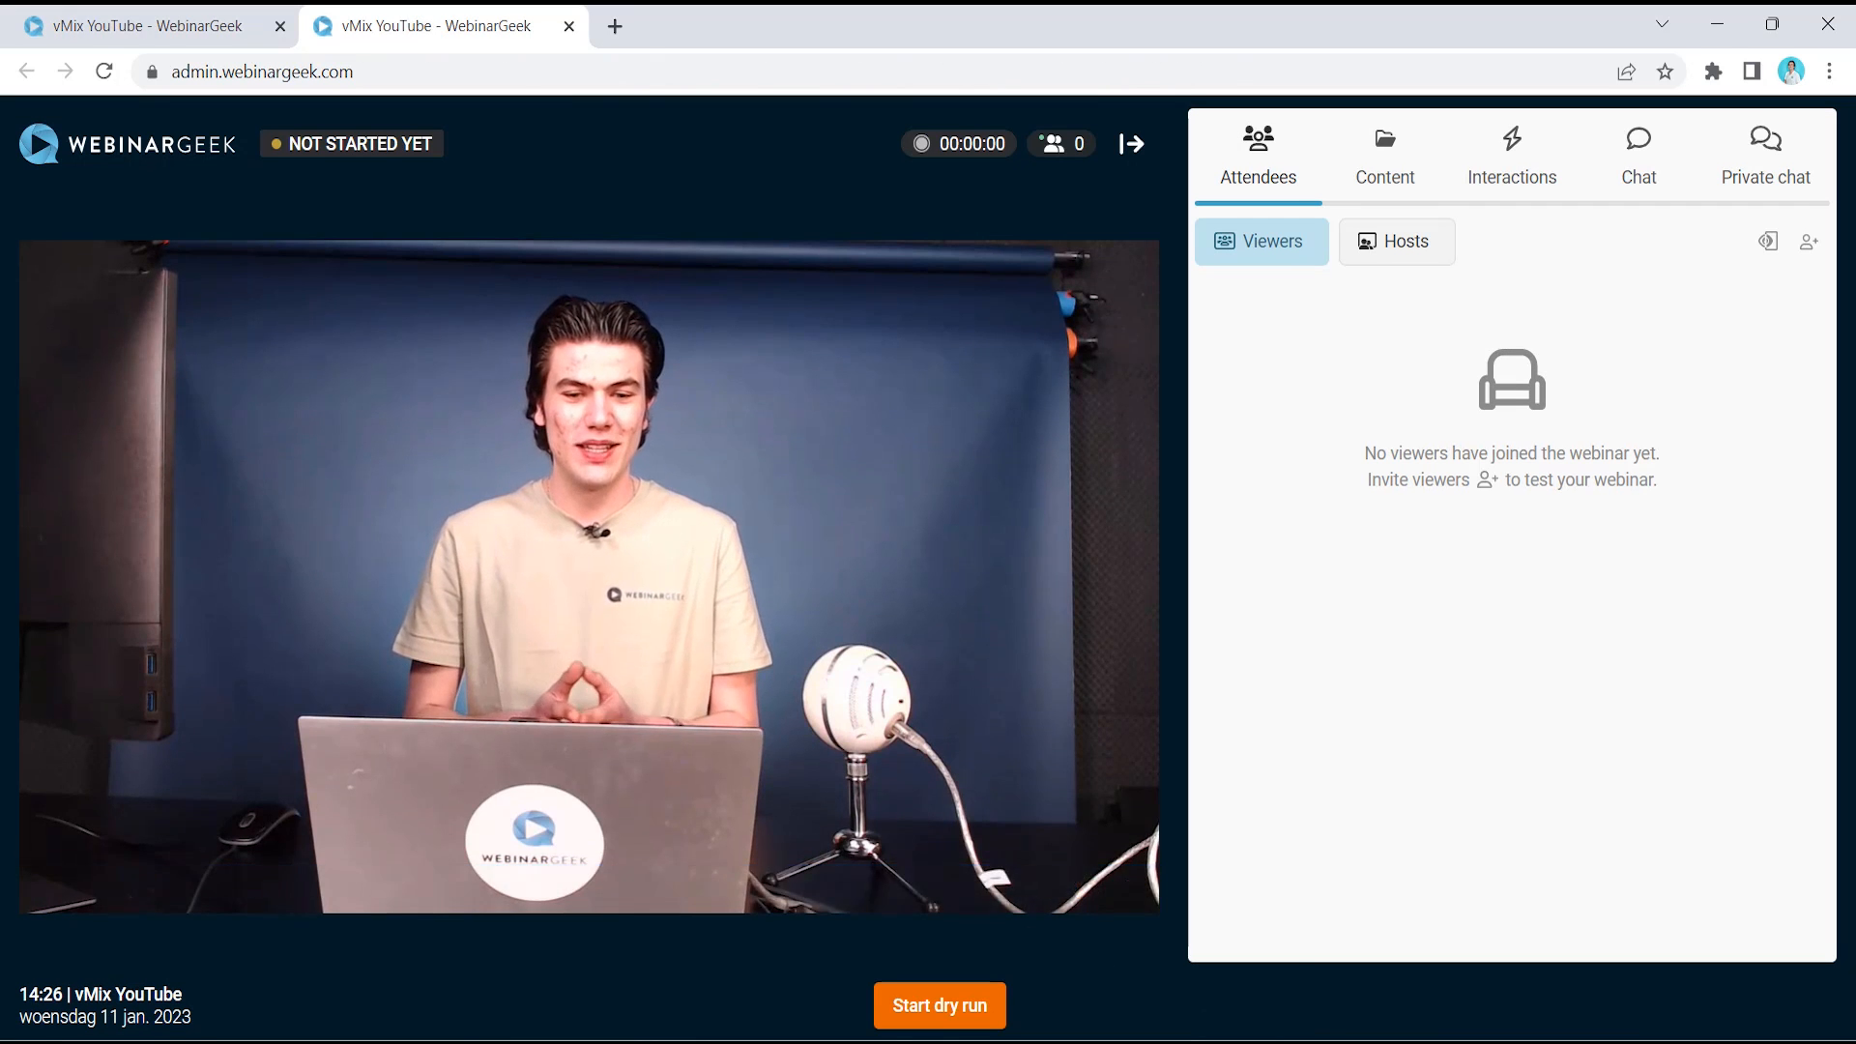
{"action": "mouse_move", "coordinate": [1098, 1040]}
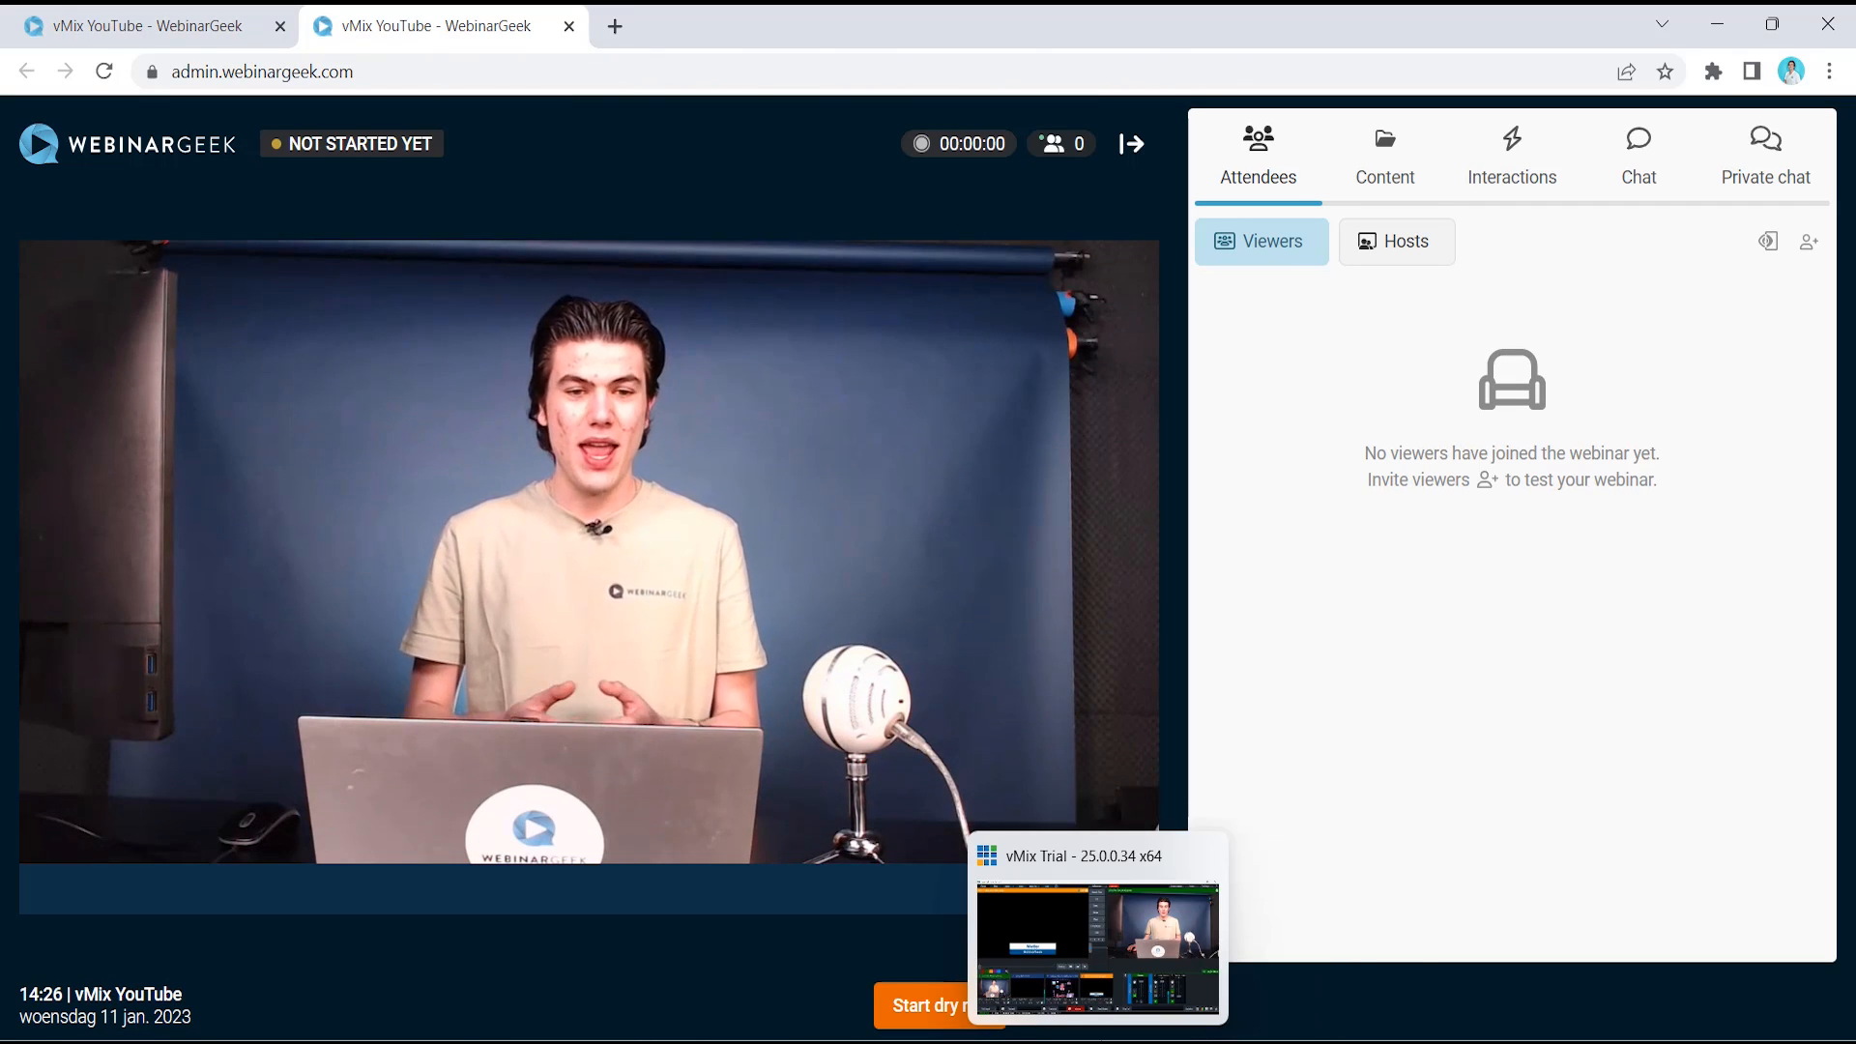
{"action": "left_click", "coordinate": [1112, 965]}
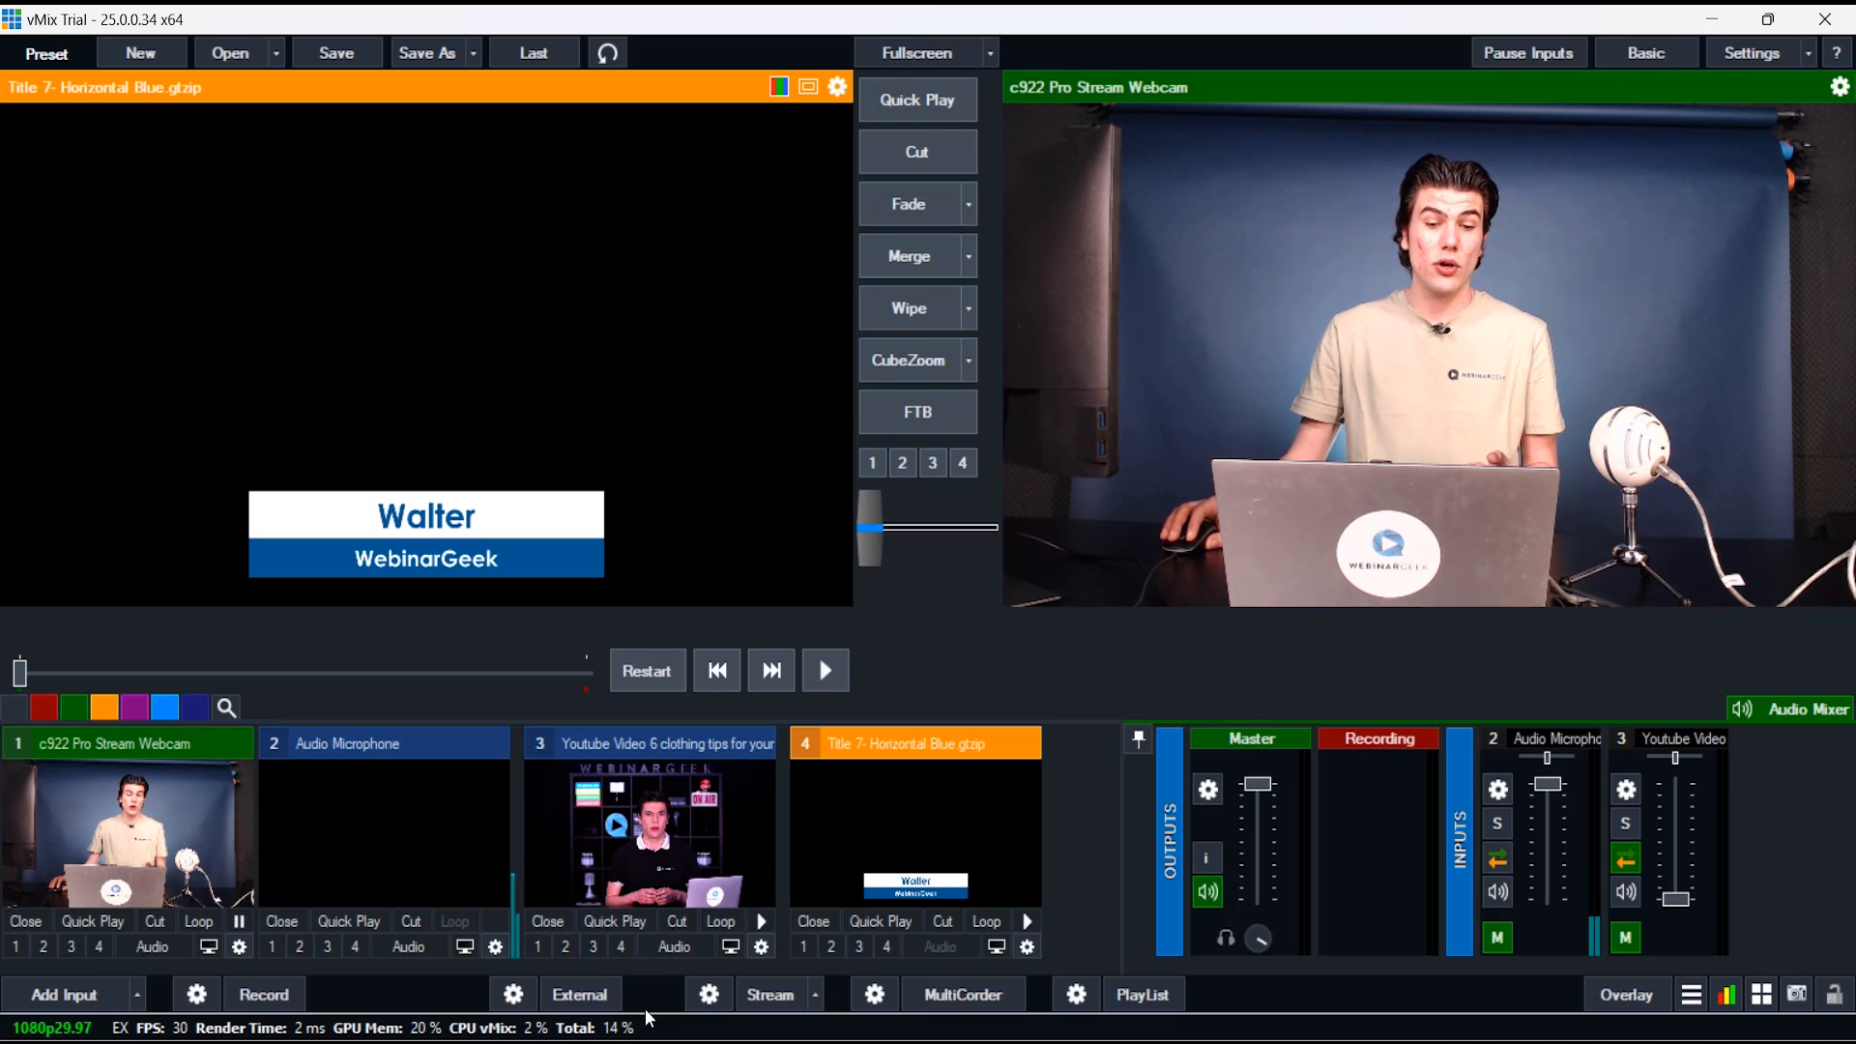
Turn on the external output and stop it again
{"action": "left_click", "coordinate": [598, 996]}
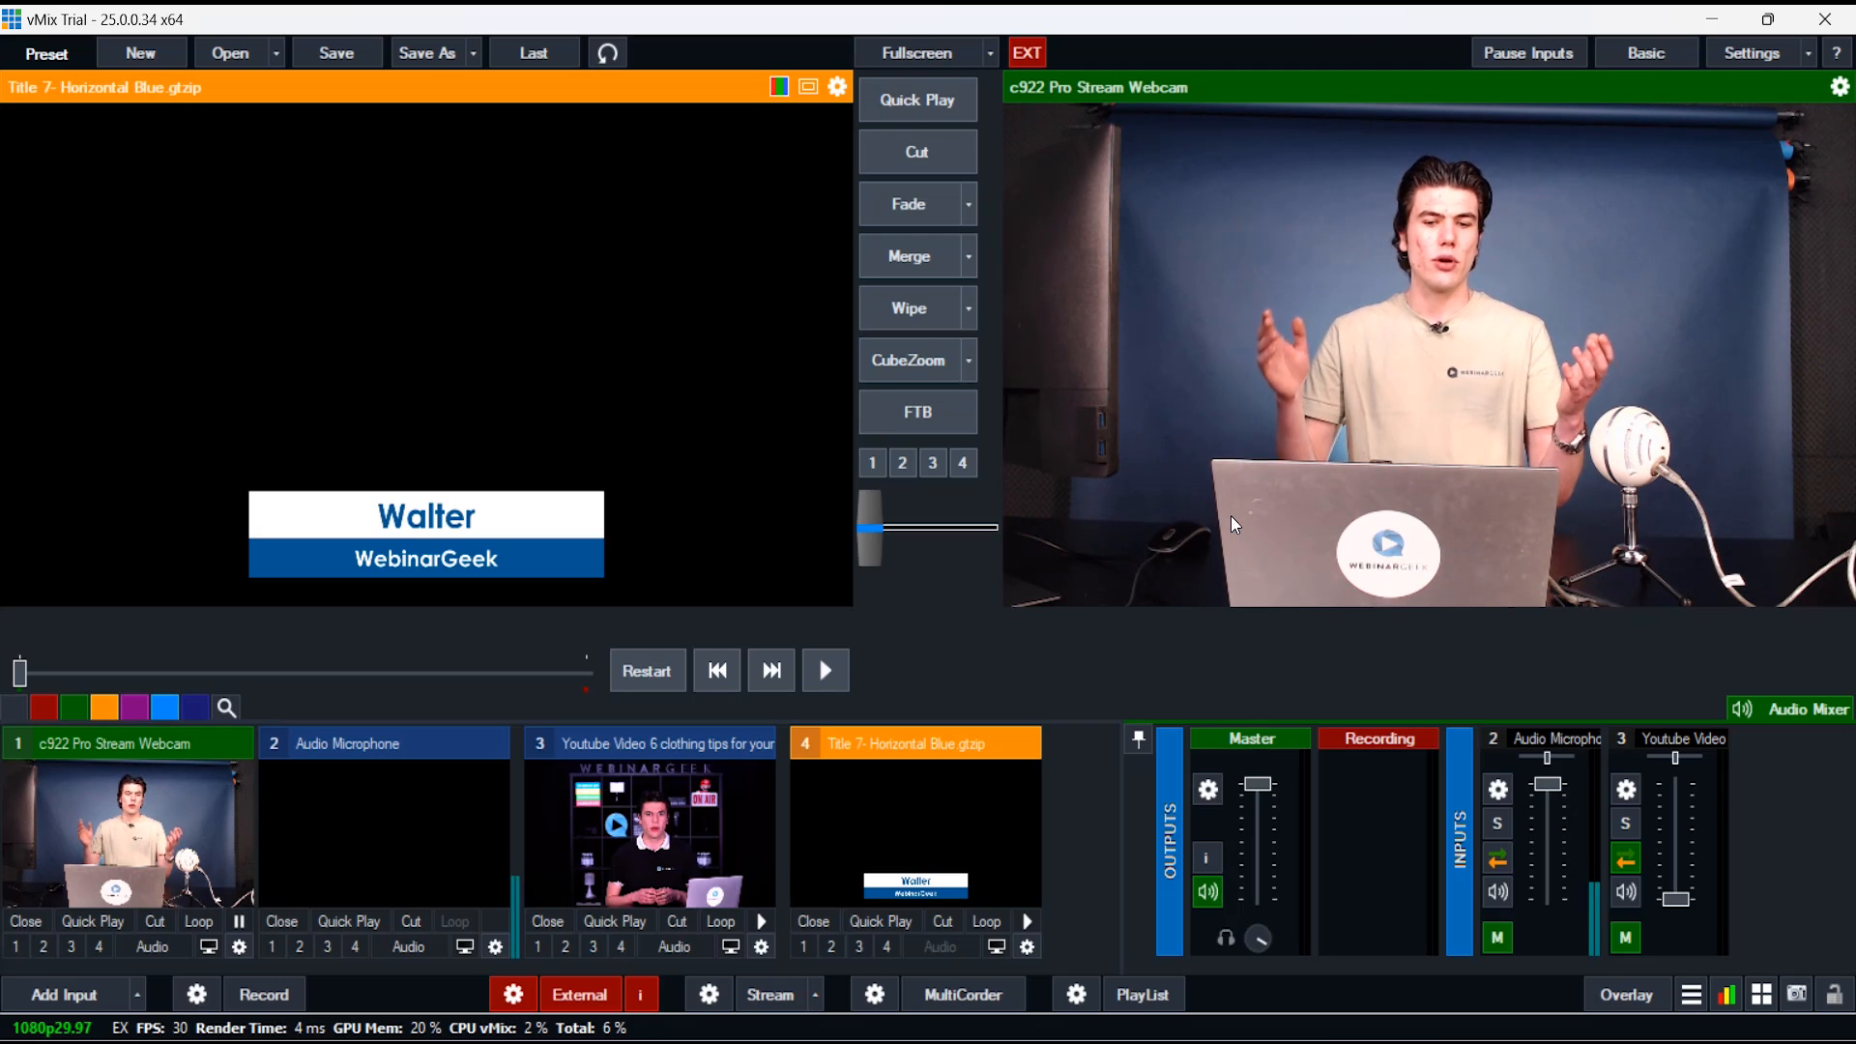
{"action": "left_click", "coordinate": [580, 996]}
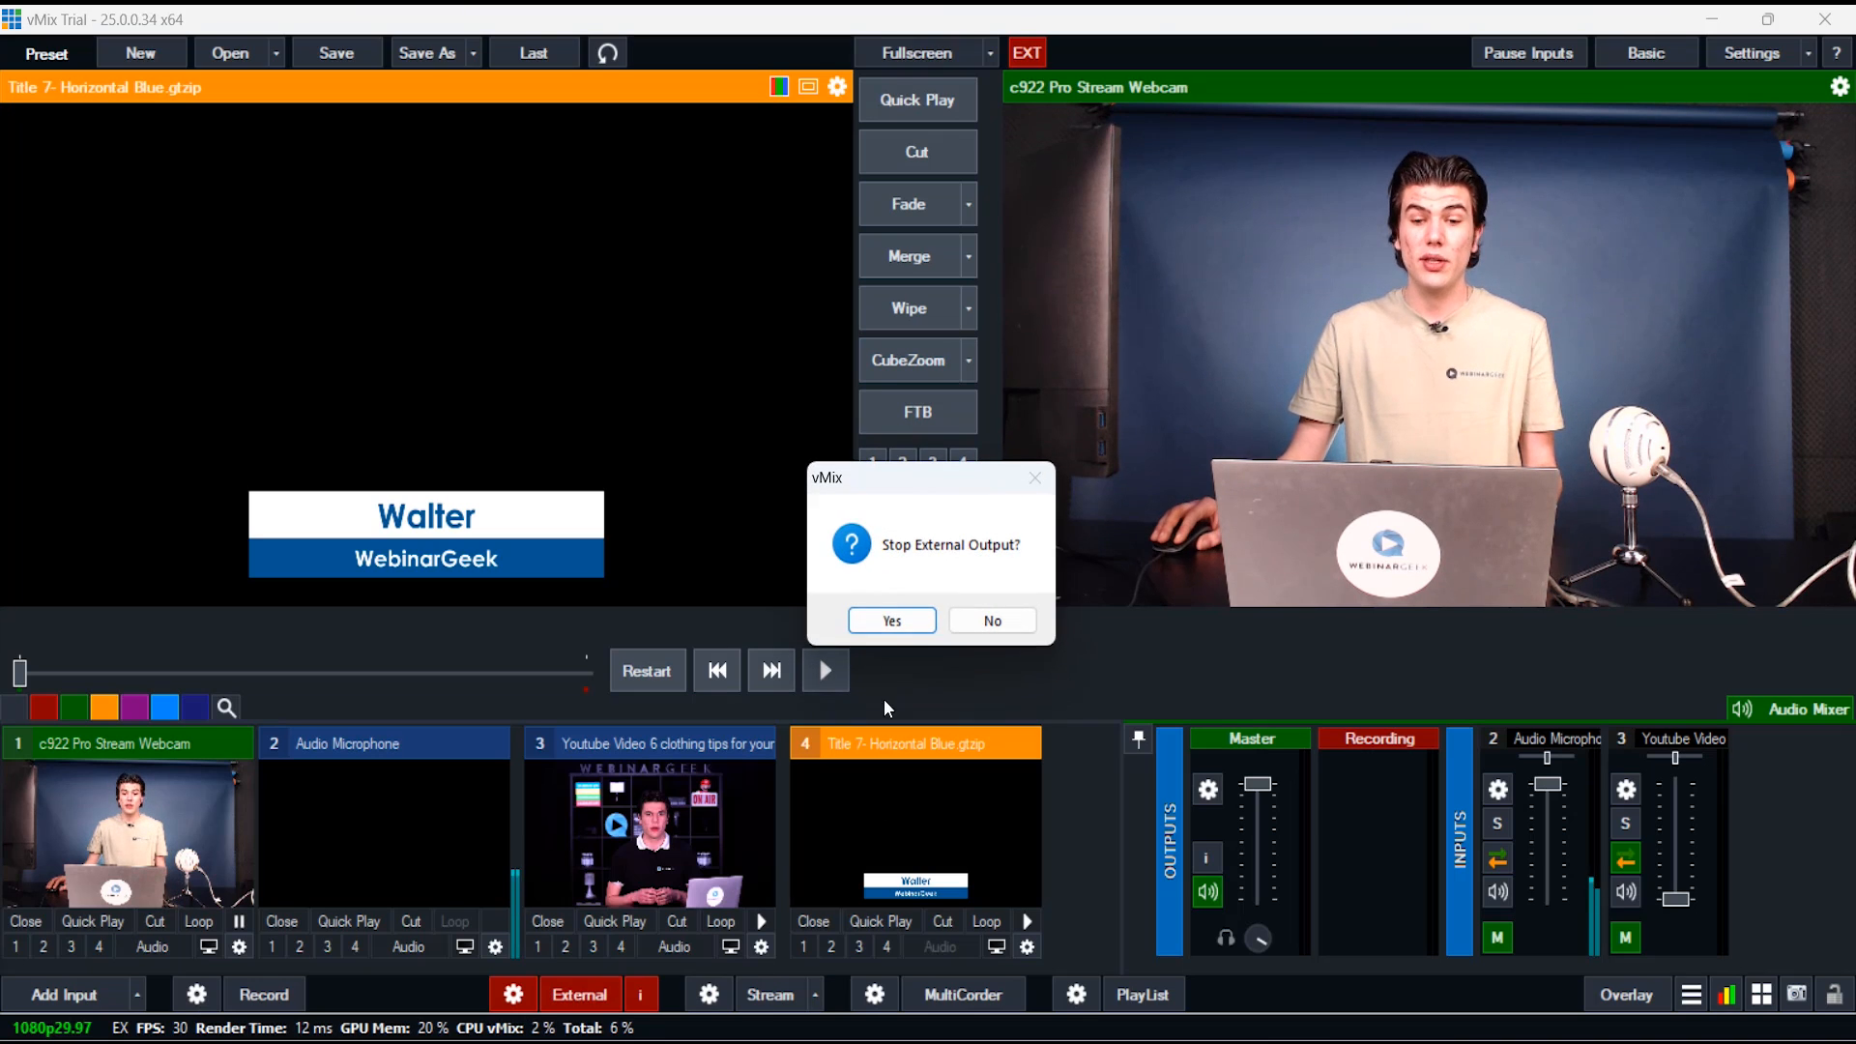
{"action": "left_click", "coordinate": [895, 624]}
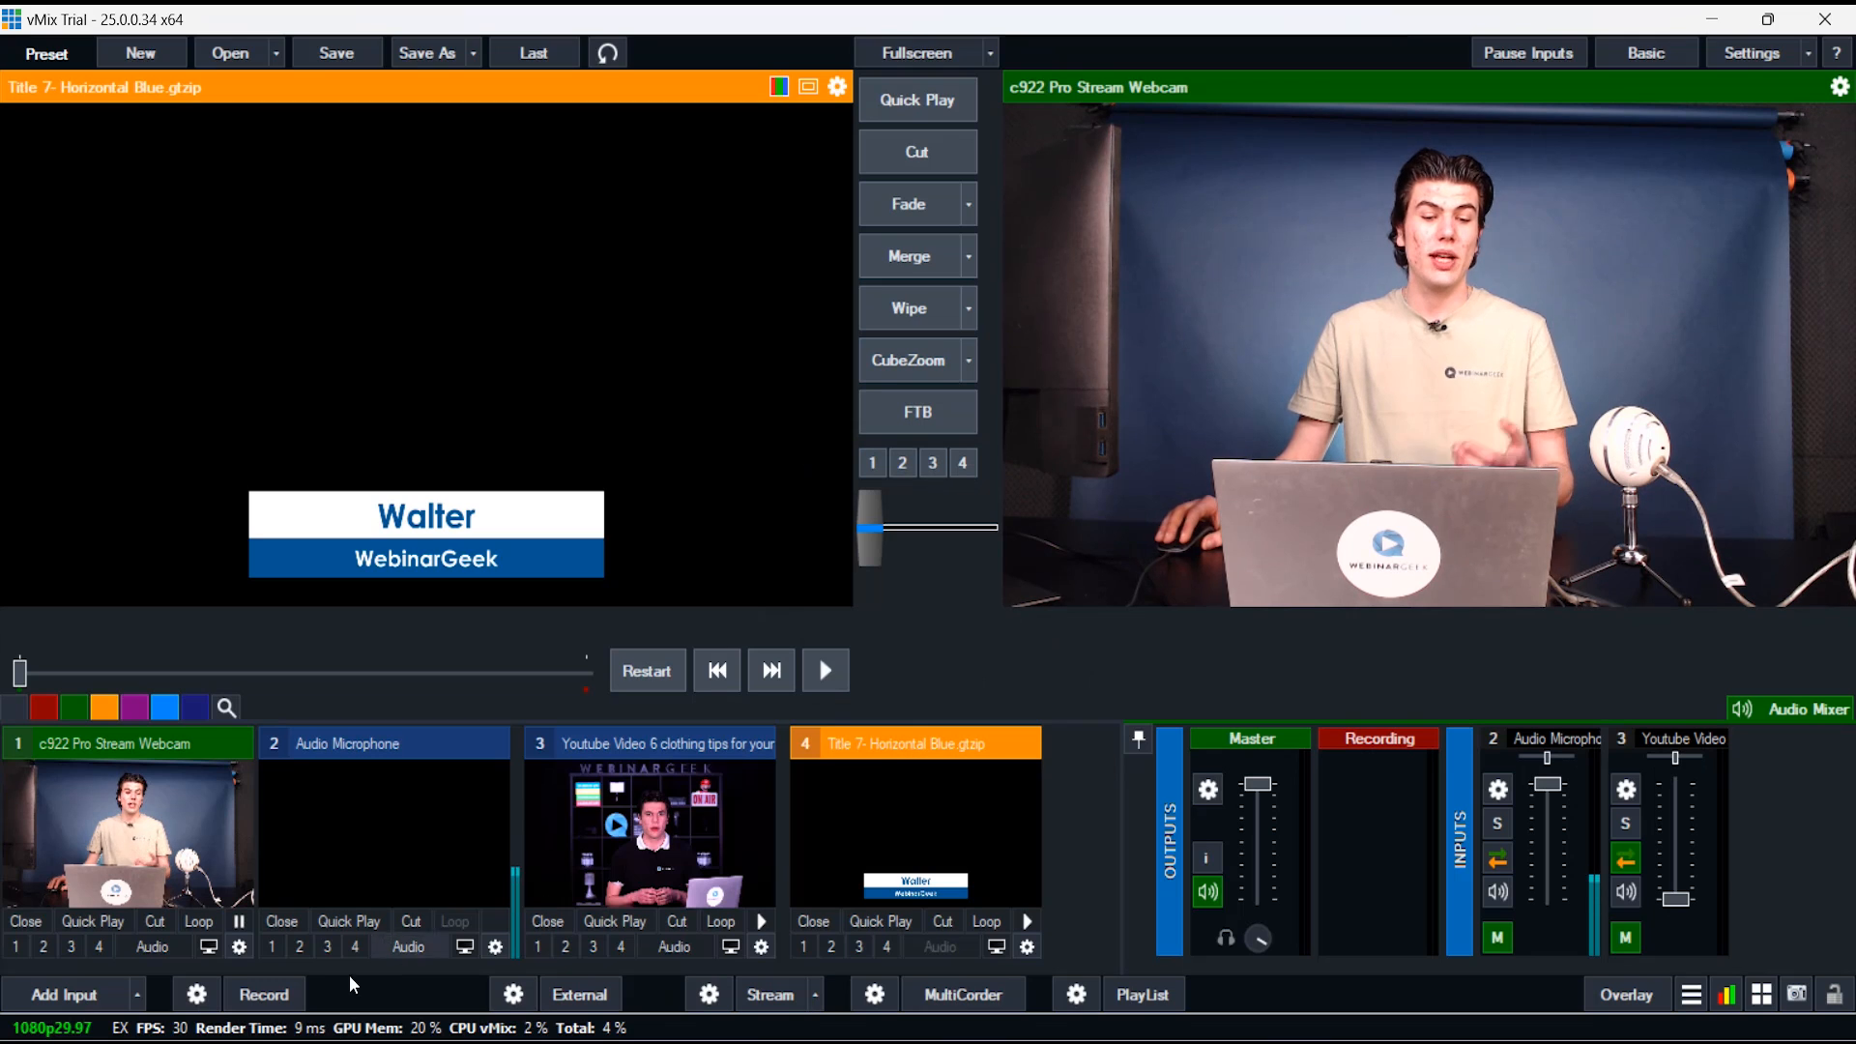
Make a short test recording of the output, and review and accept the MP4 recording setup
{"action": "left_click", "coordinate": [265, 995]}
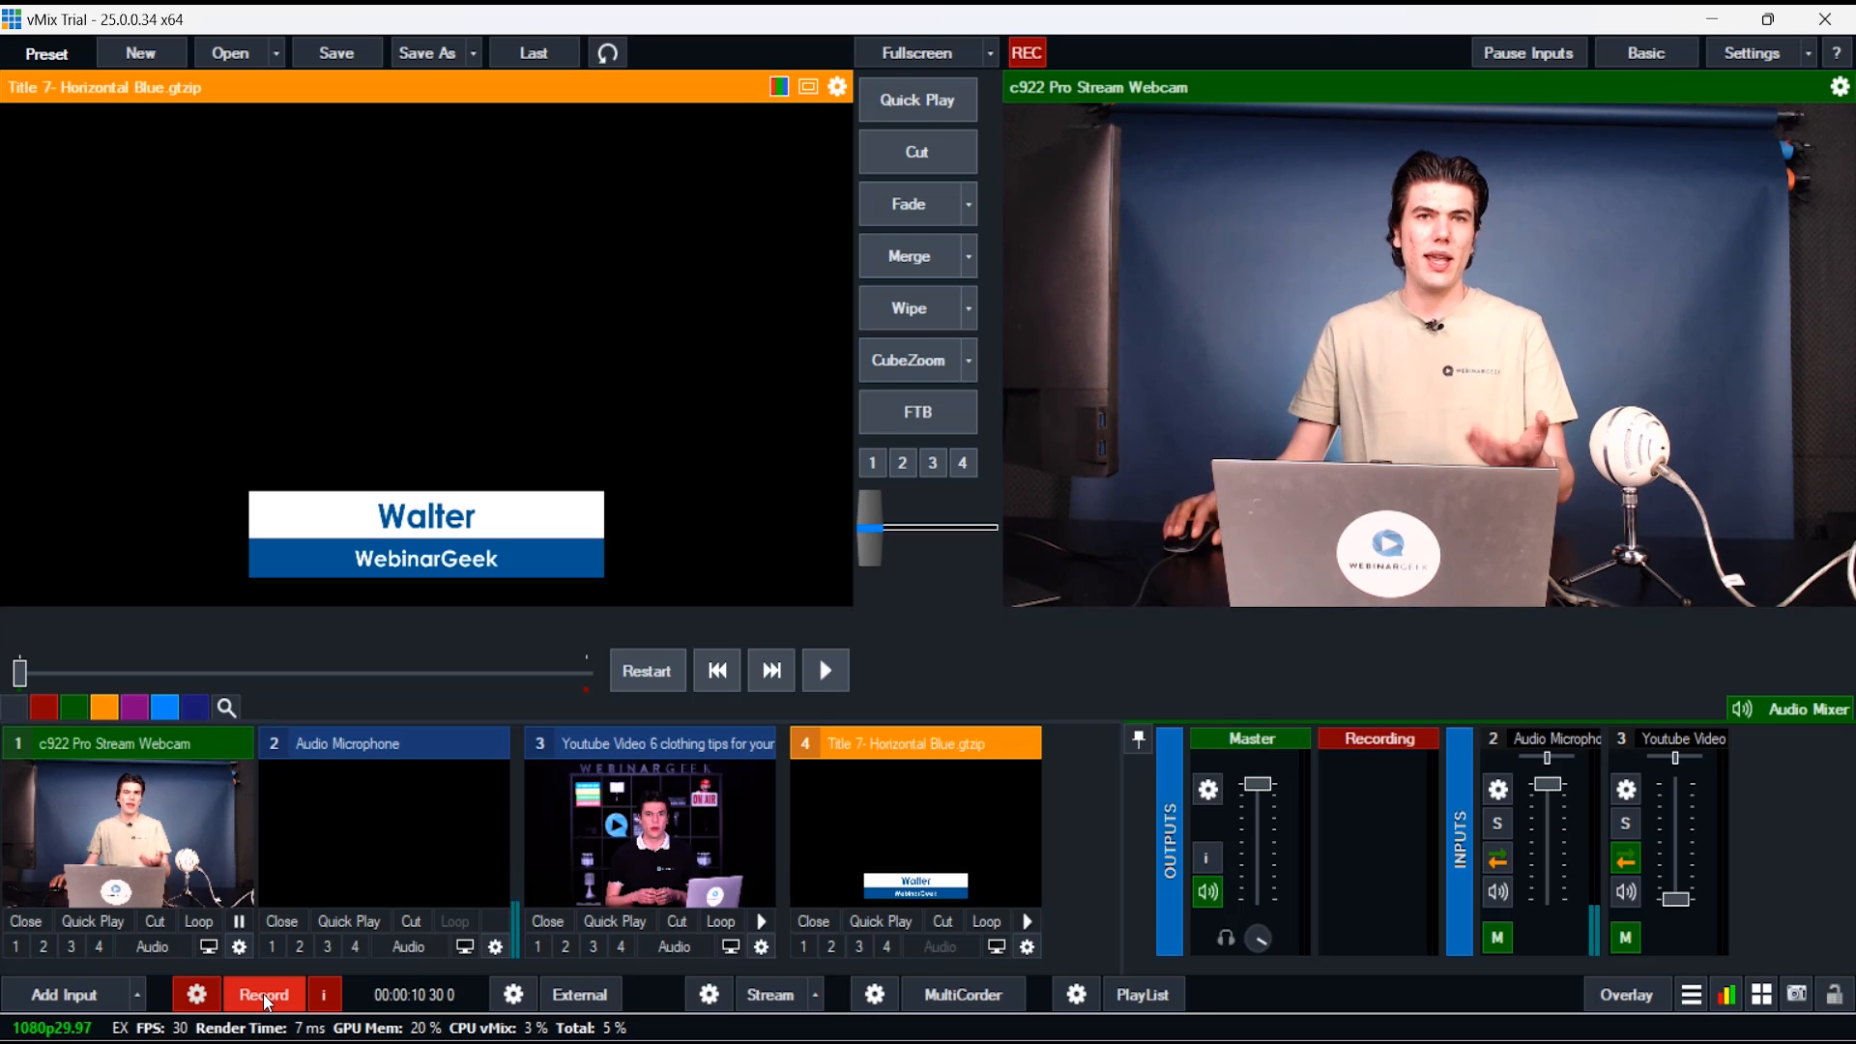
{"action": "left_click", "coordinate": [265, 996]}
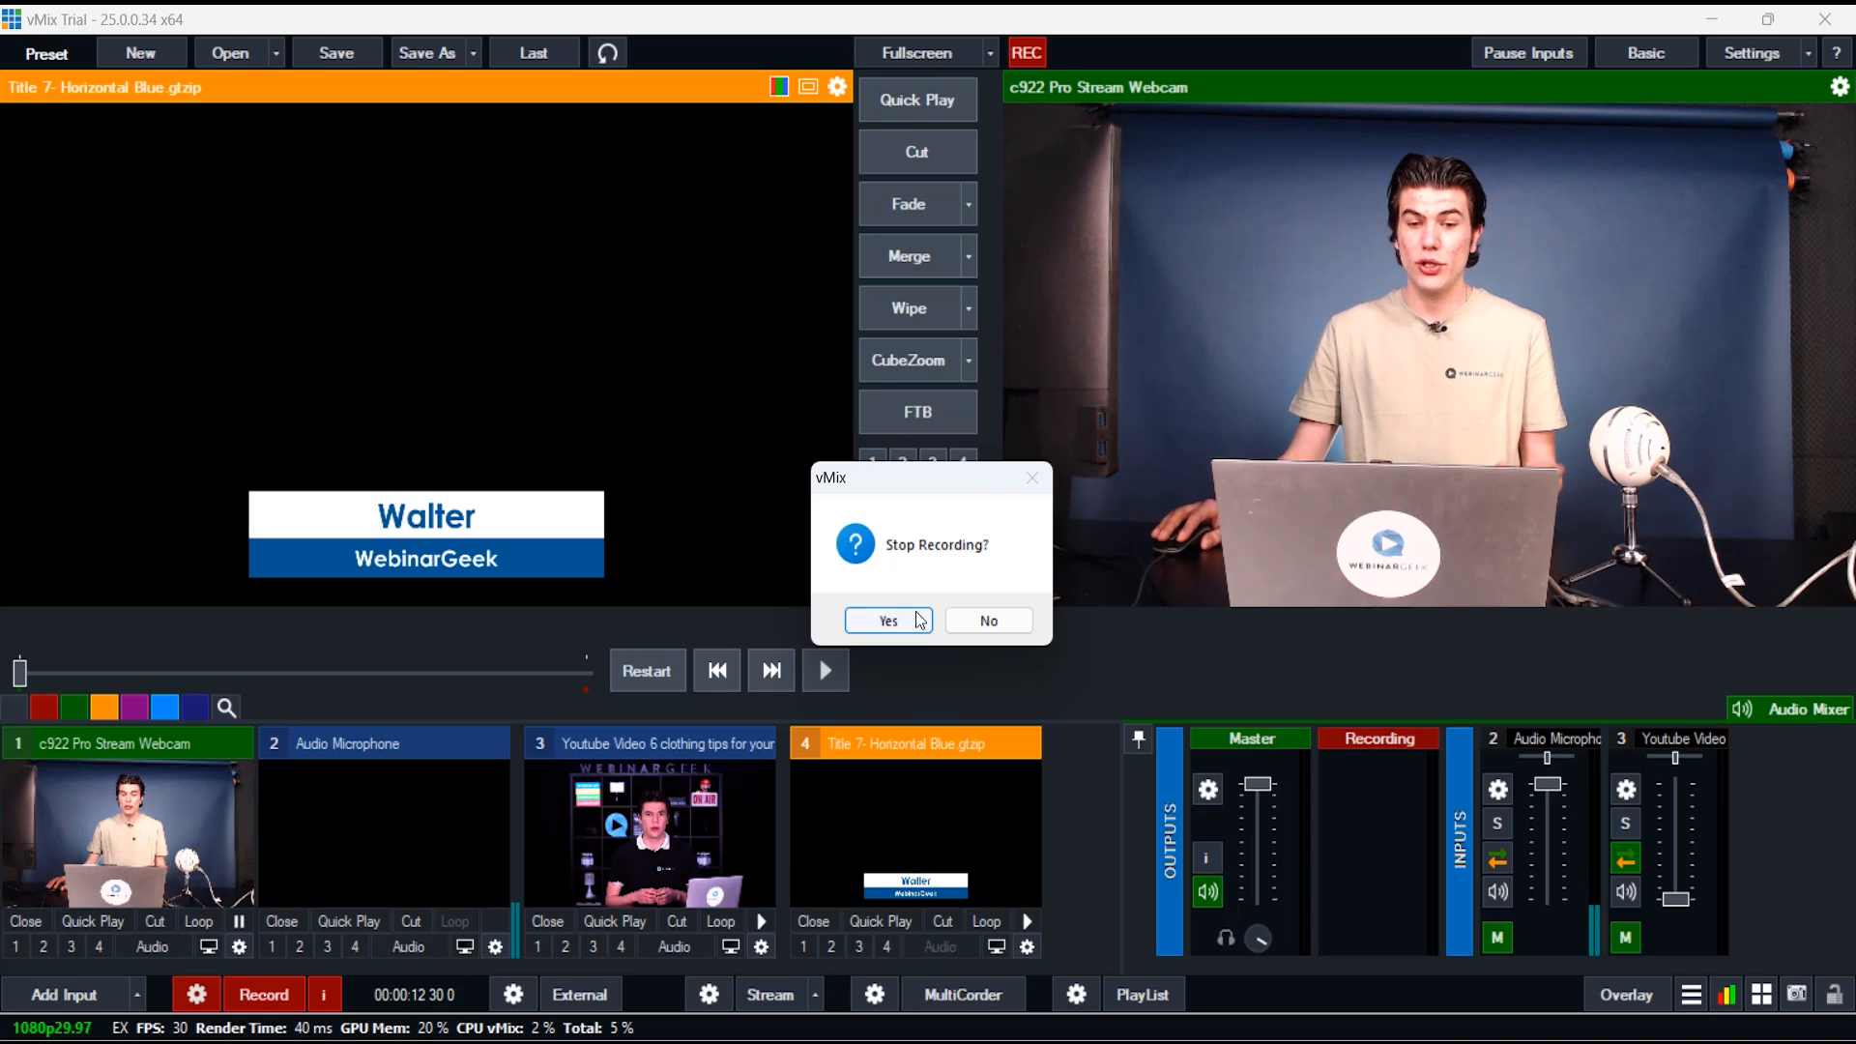
{"action": "left_click", "coordinate": [888, 614]}
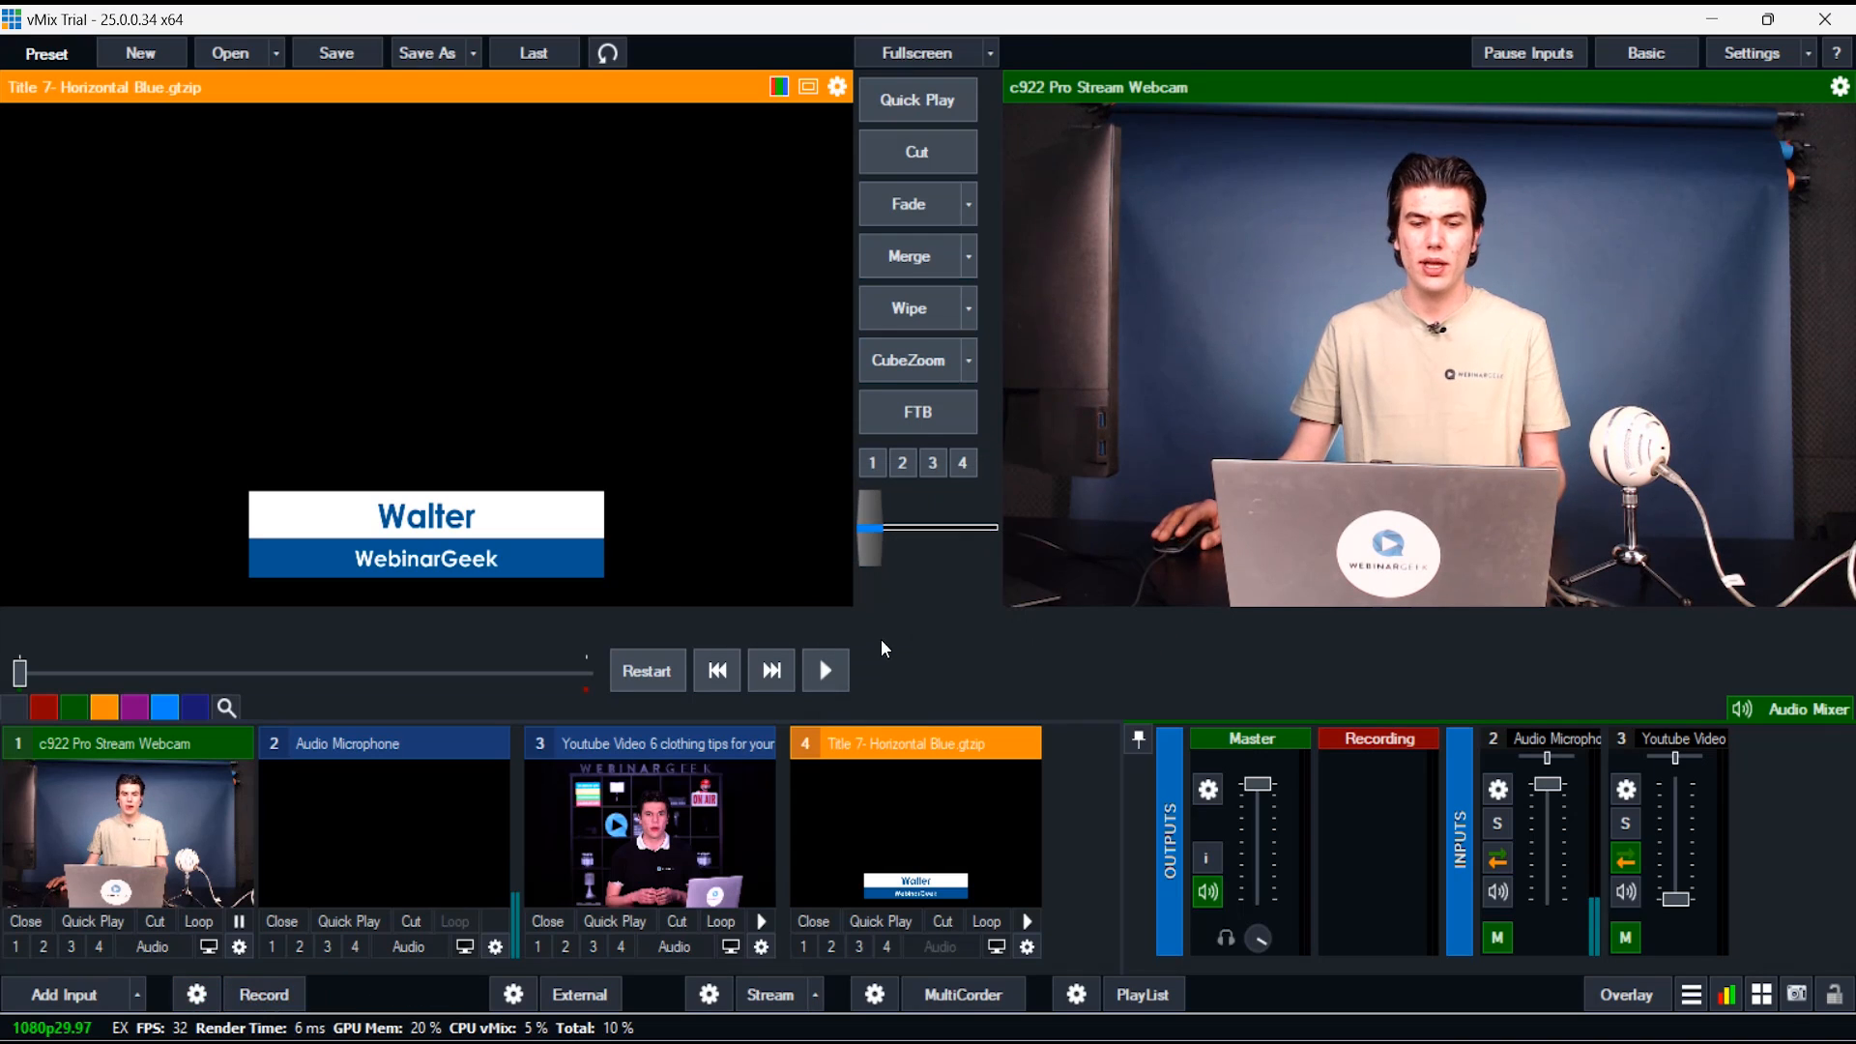
{"action": "left_click", "coordinate": [197, 995]}
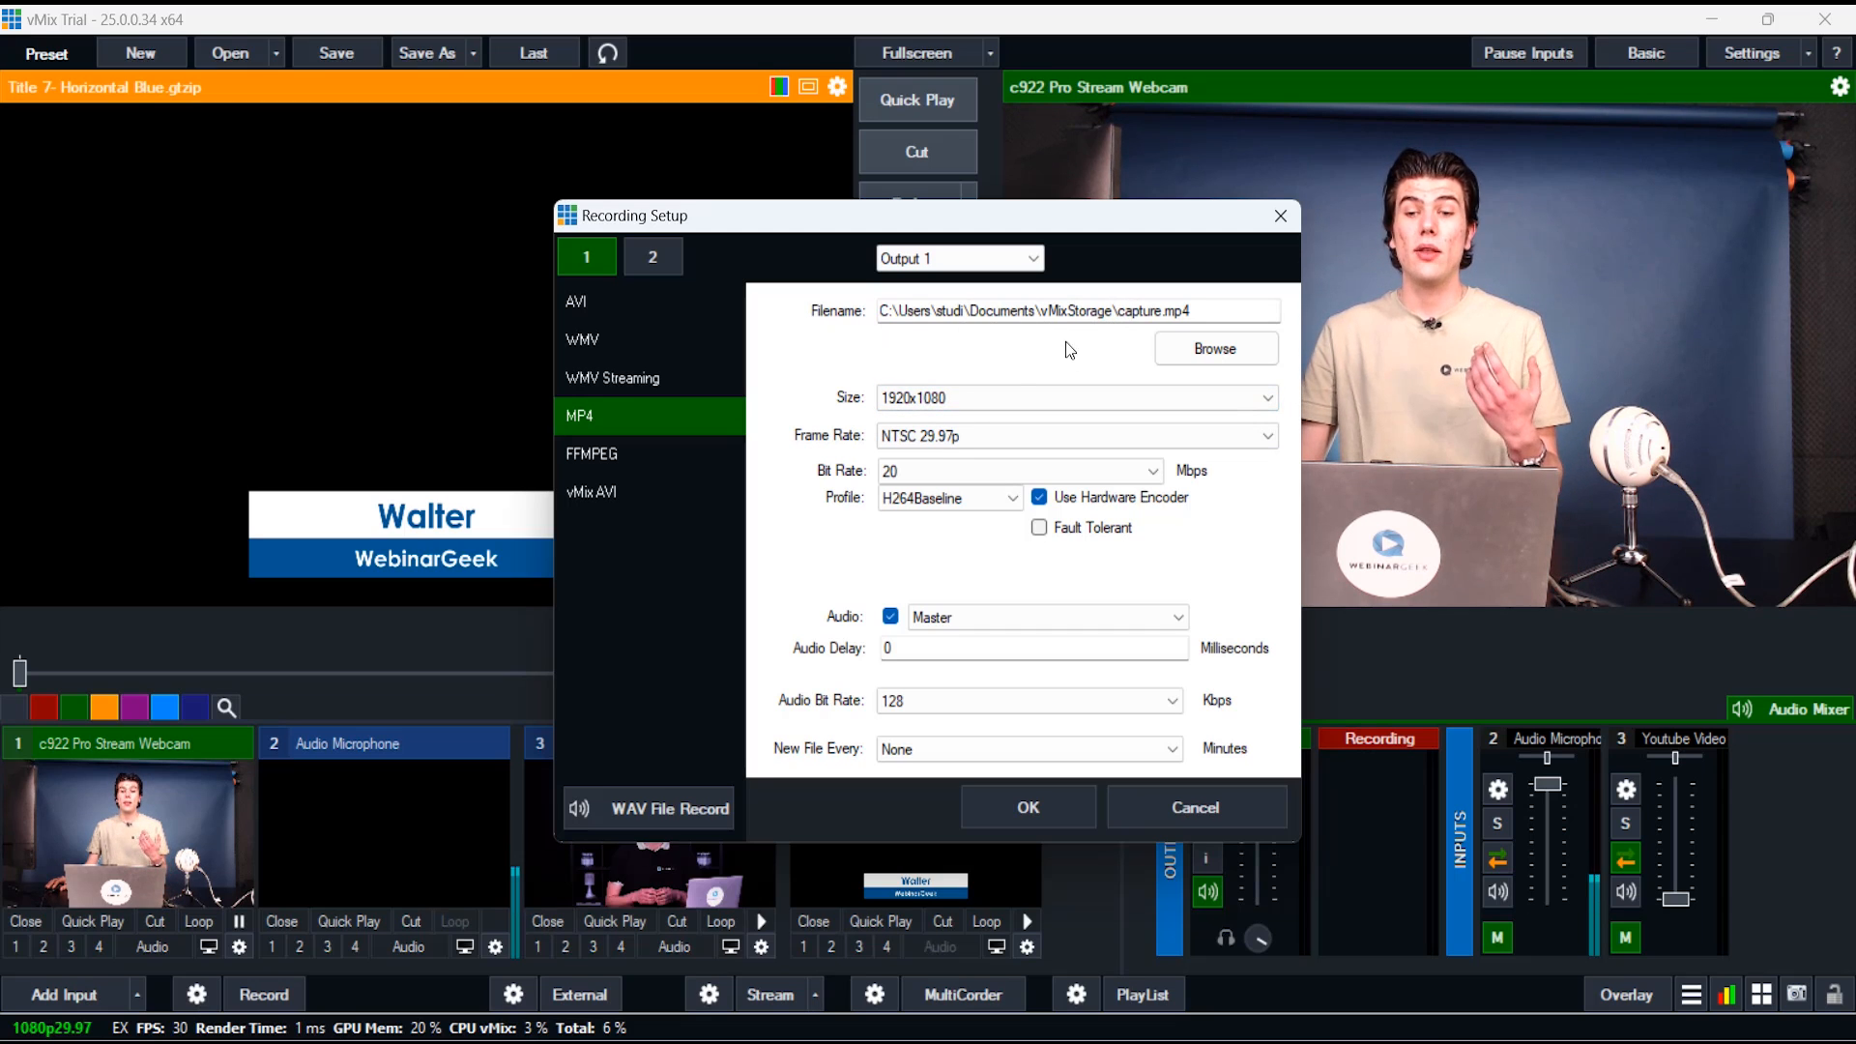
{"action": "left_click", "coordinate": [1028, 810]}
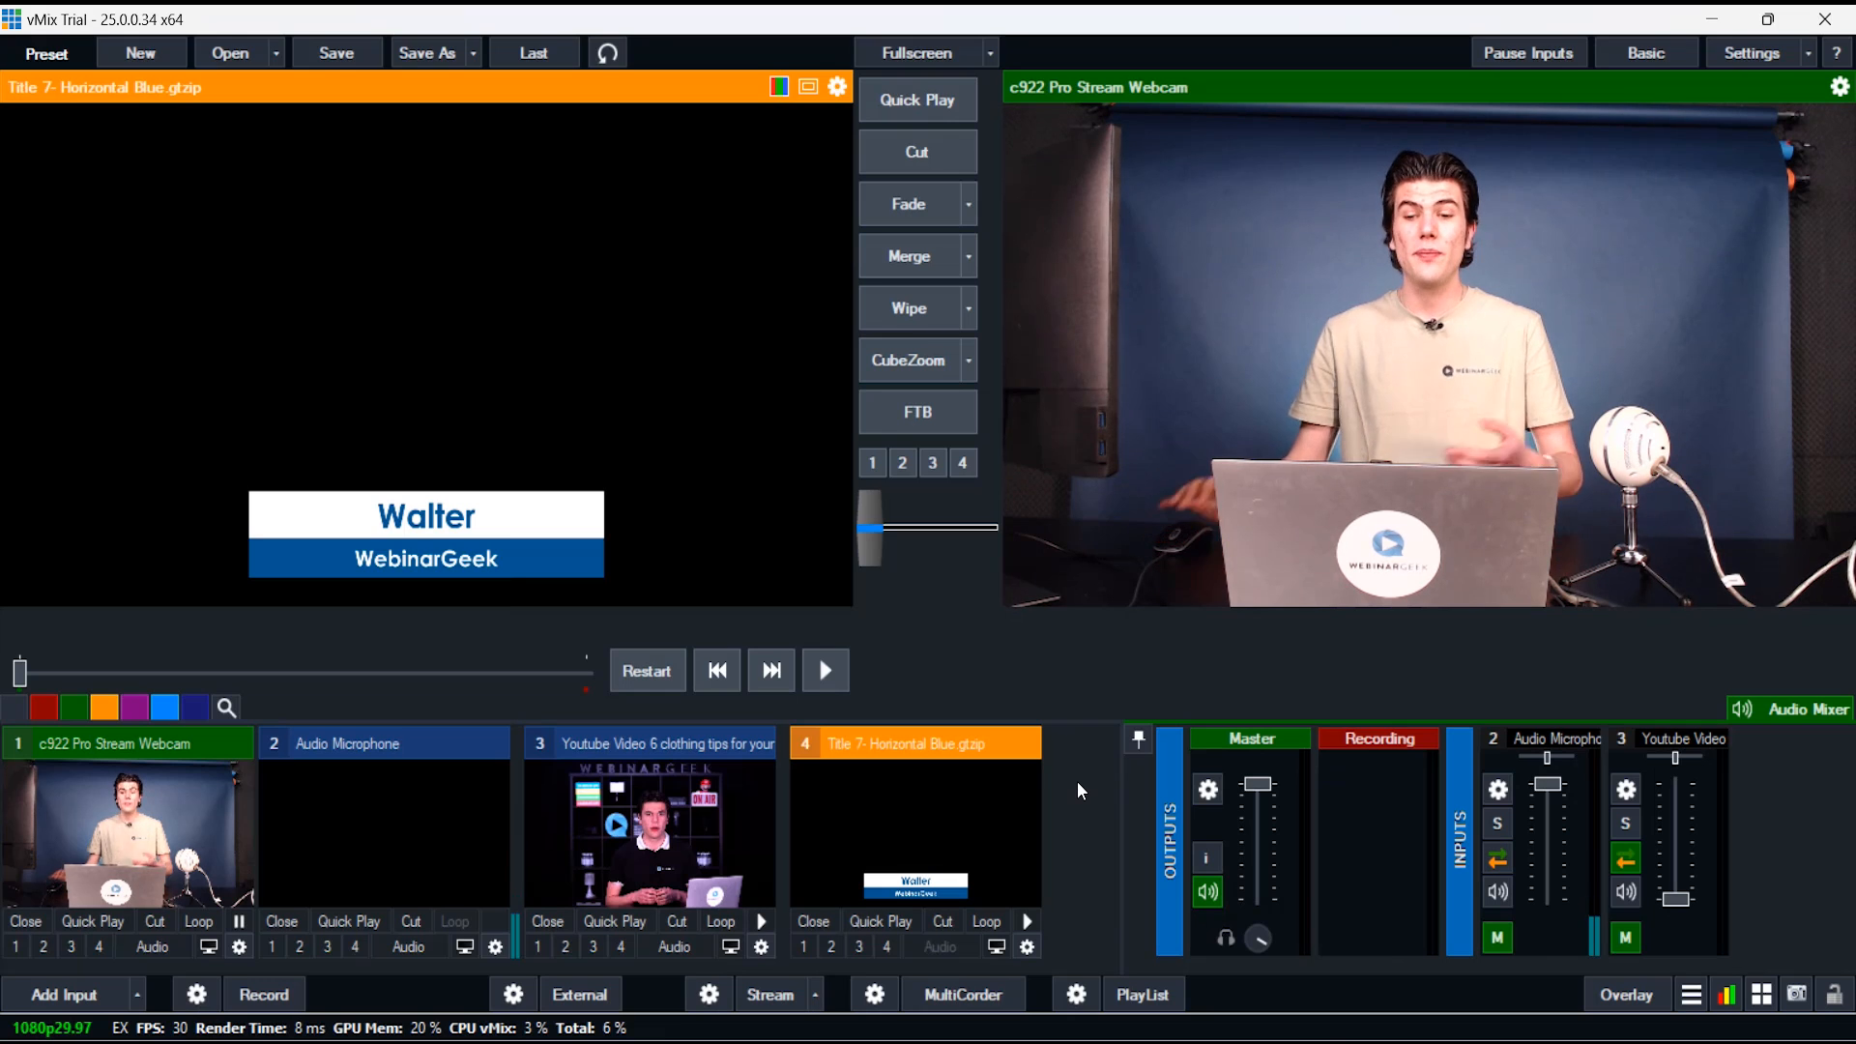